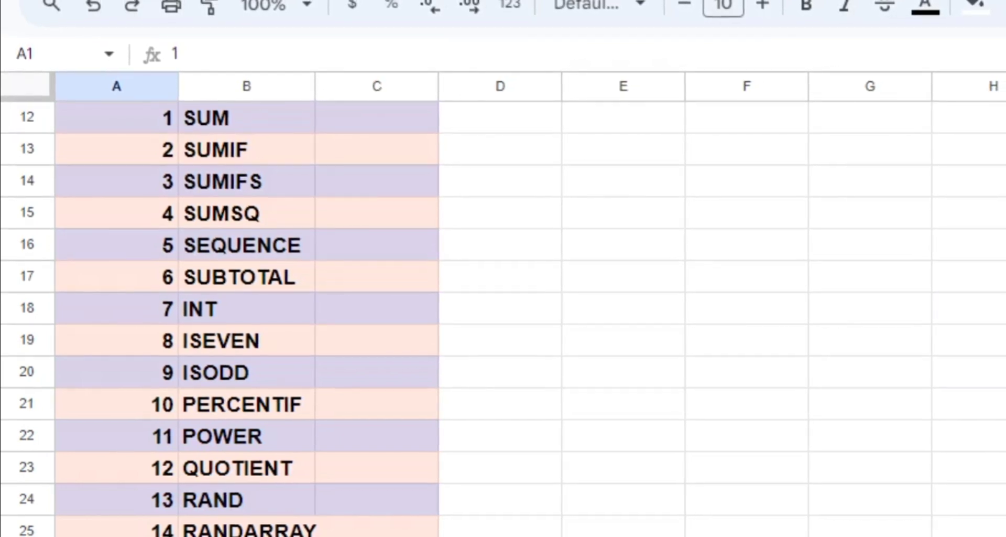
Look through the numbered lists of function names, from ABS in the first list to RAND in the coloured list
{"action": "scroll", "coordinate": [806, 395], "scroll_direction": "up", "scroll_amount": 5}
{"action": "scroll", "coordinate": [806, 395], "scroll_direction": "up", "scroll_amount": 1}
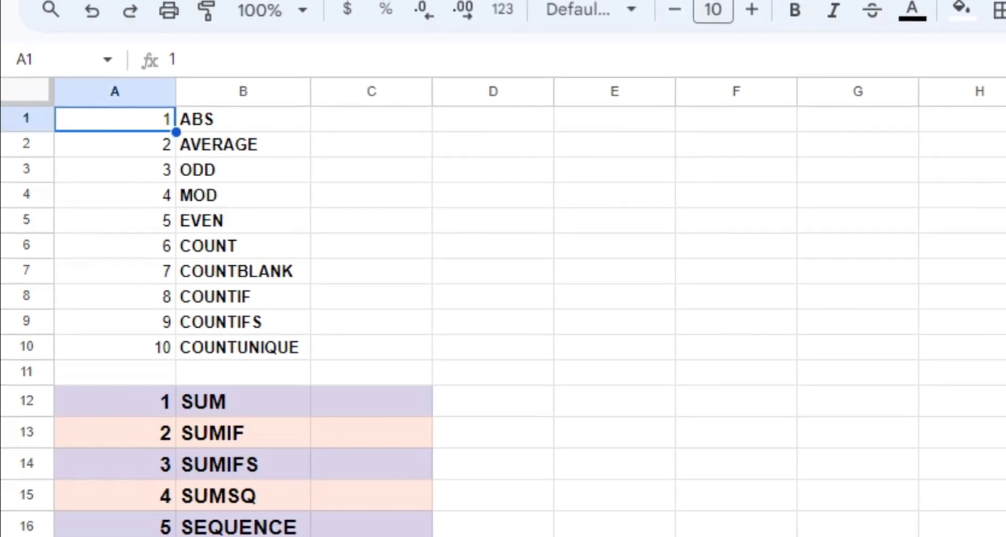
{"action": "scroll", "coordinate": [796, 395], "scroll_direction": "down", "scroll_amount": 3}
{"action": "scroll", "coordinate": [794, 395], "scroll_direction": "down", "scroll_amount": 2}
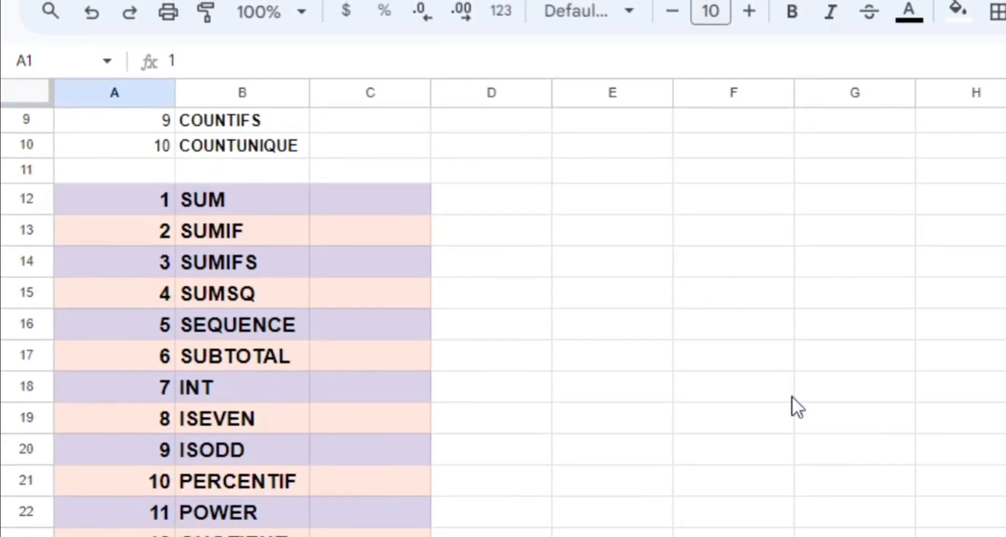
{"action": "scroll", "coordinate": [792, 395], "scroll_direction": "down", "scroll_amount": 1}
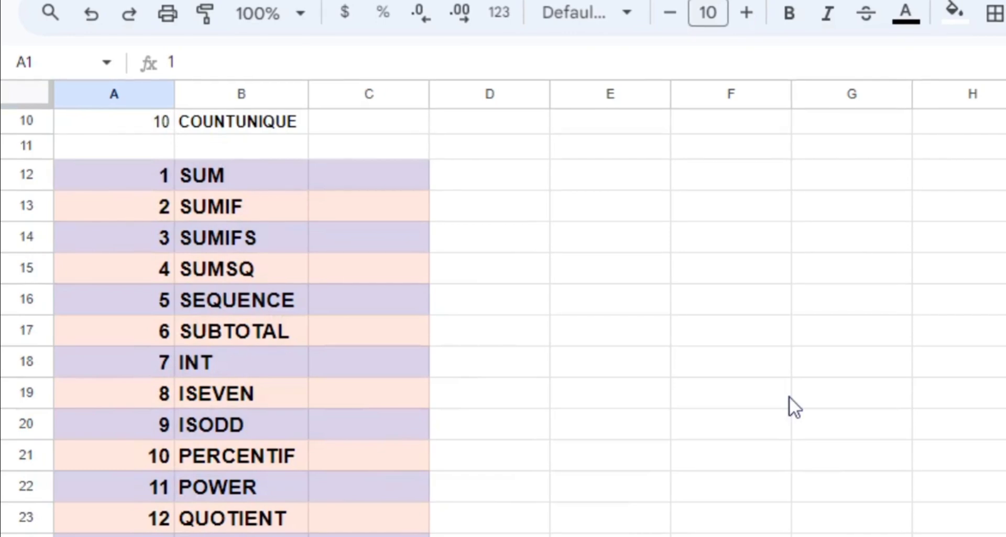
{"action": "scroll", "coordinate": [789, 396], "scroll_direction": "down", "scroll_amount": 1}
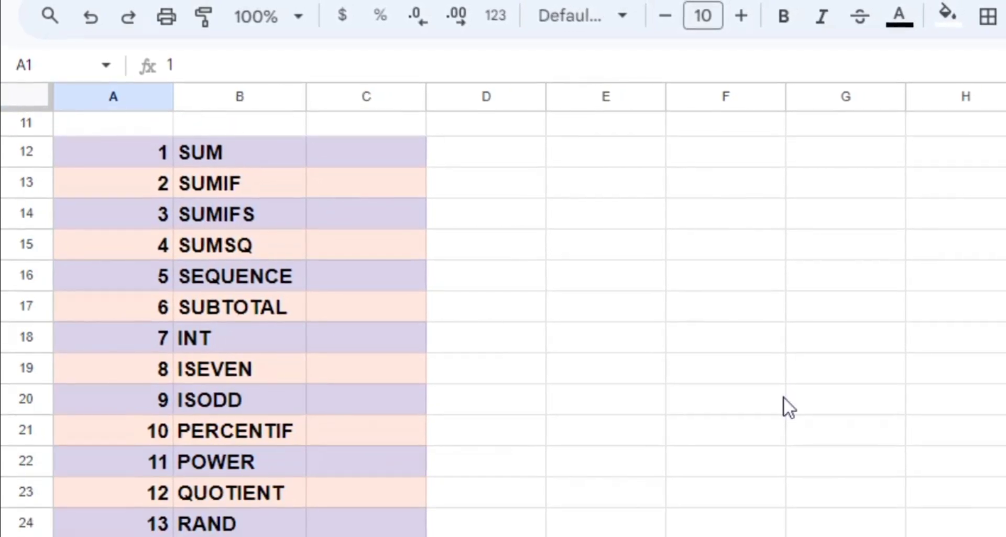
{"action": "scroll", "coordinate": [784, 396], "scroll_direction": "down", "scroll_amount": 1}
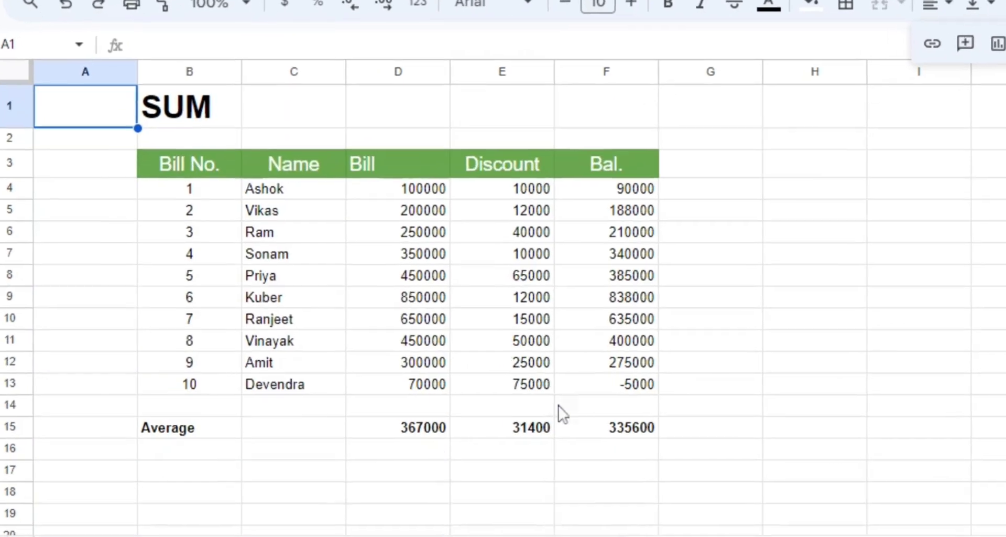
Clear the Average label and the three average values in row 15 below the table on the SUM sheet
{"action": "left_click", "coordinate": [470, 448]}
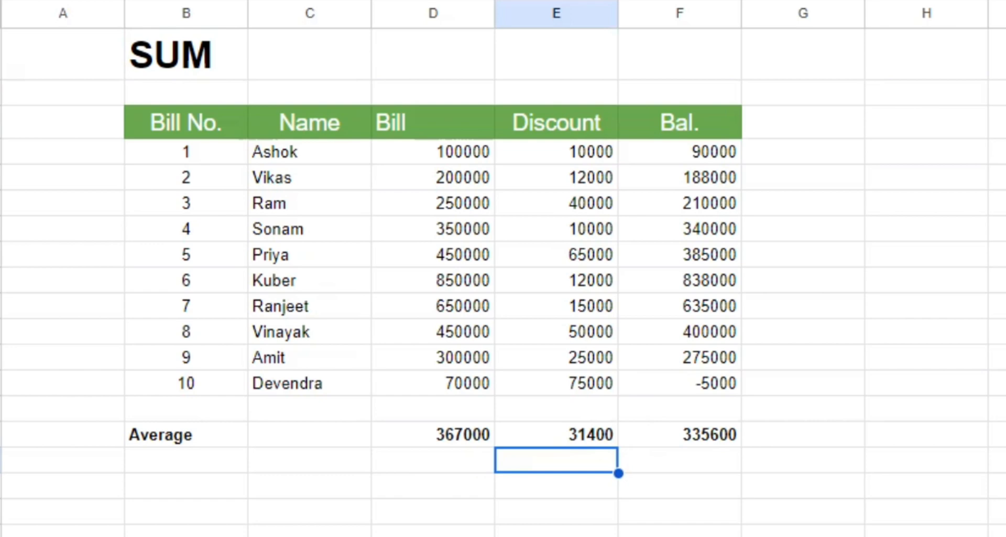
{"action": "key", "text": "Up"}
{"action": "key", "text": "Left"}
{"action": "key", "text": "Left"}
{"action": "key", "text": "Left"}
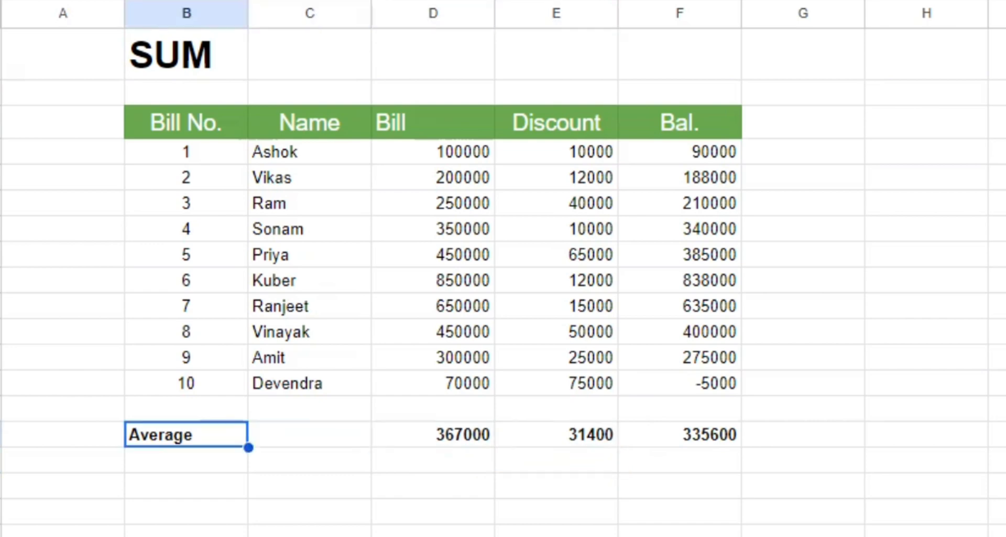
{"action": "key", "text": "BackSpace"}
{"action": "key", "text": "Right"}
{"action": "key", "text": "Right"}
{"action": "key", "text": "BackSpace"}
{"action": "key", "text": "Right"}
{"action": "key", "text": "BackSpace"}
{"action": "key", "text": "Right"}
{"action": "key", "text": "BackSpace"}
{"action": "key", "text": "Left"}
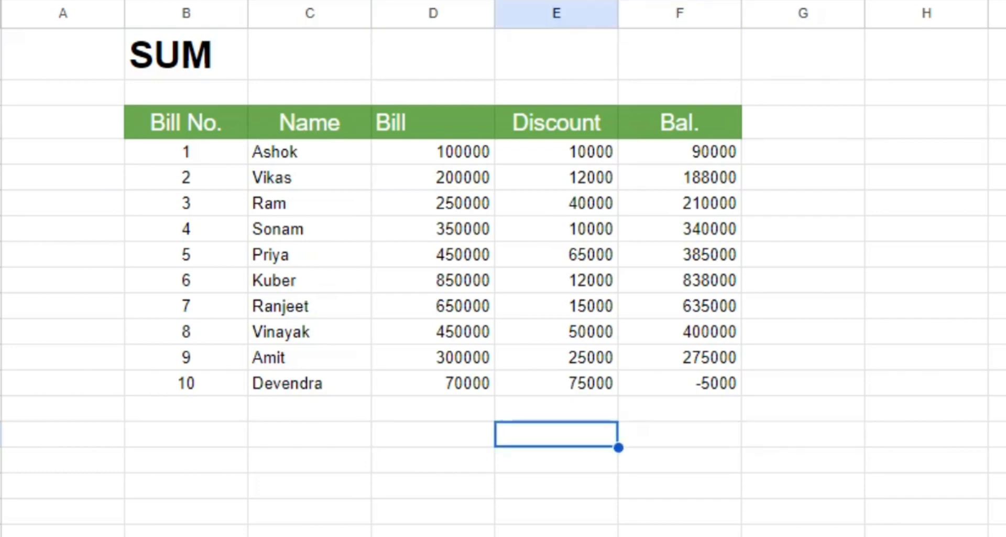
Try the suggested SUM(D4:D13) formula in cell D15 below the Bill column and clear the cell
{"action": "key", "text": "Left"}
{"action": "key", "text": "Left"}
{"action": "key", "text": "Left"}
{"action": "key", "text": "Right"}
{"action": "key", "text": "Right"}
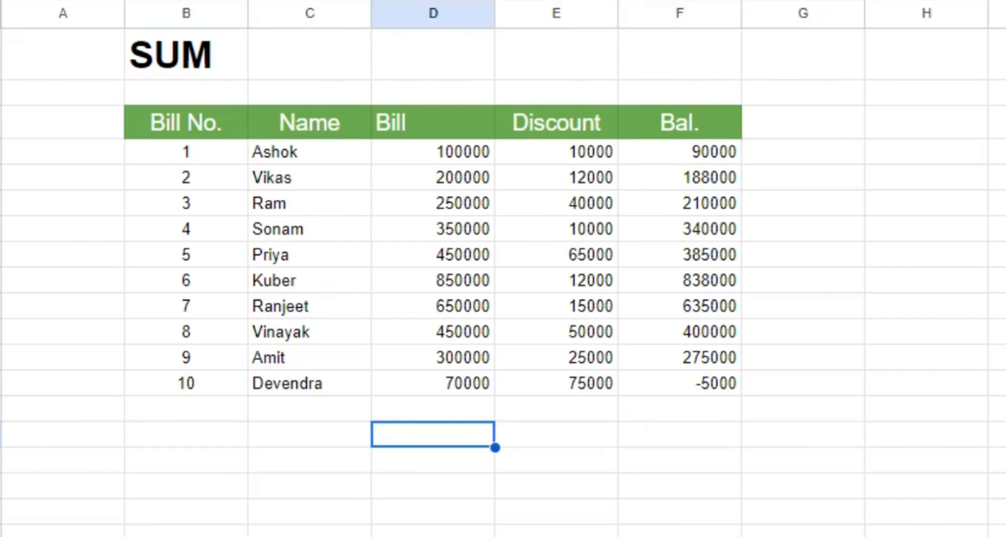
{"action": "type", "text": "=sum"}
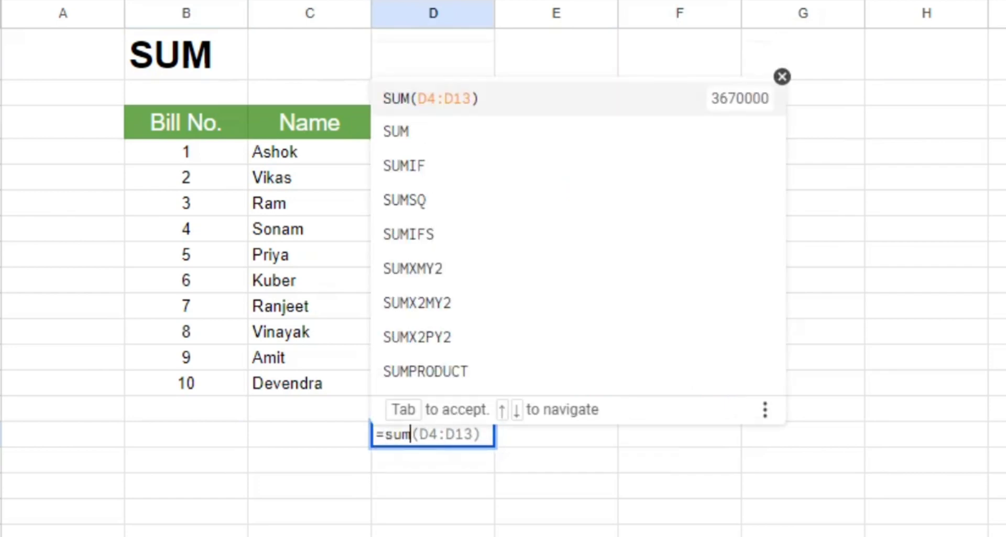
{"action": "key", "text": "Tab"}
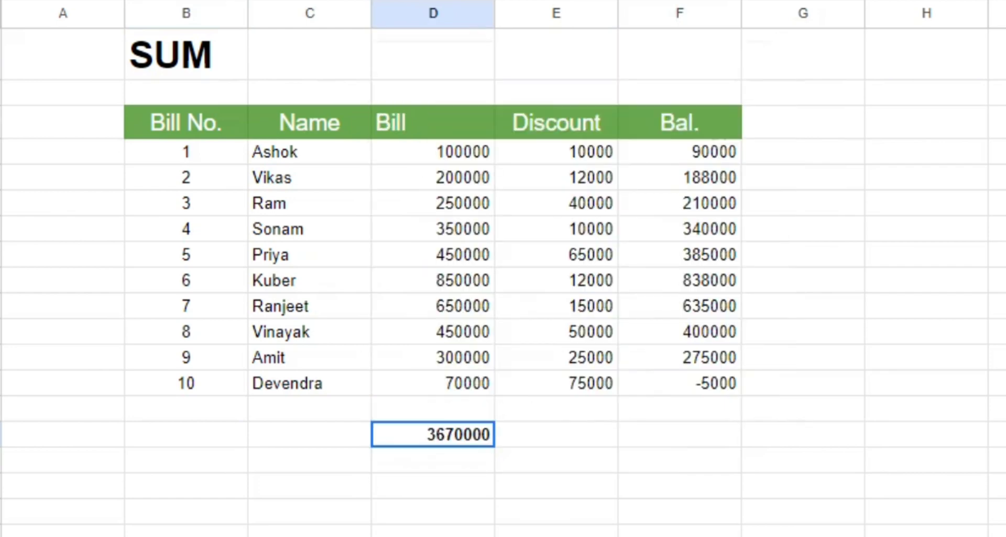
{"action": "key", "text": "Delete"}
Total the Bill column in cell D15 with the formula =sum(D4:D13), choosing the range from the table
{"action": "type", "text": "=sum"}
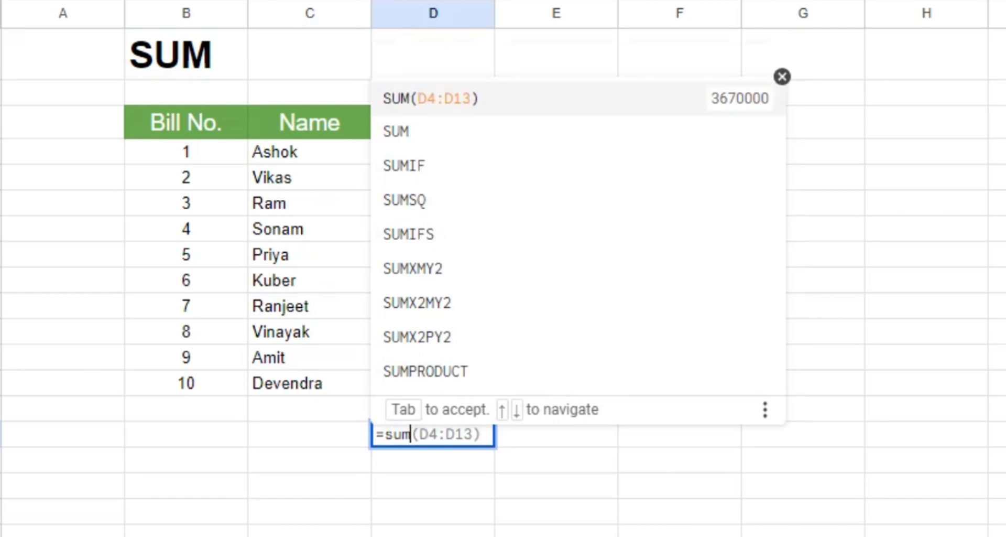
{"action": "type", "text": "("}
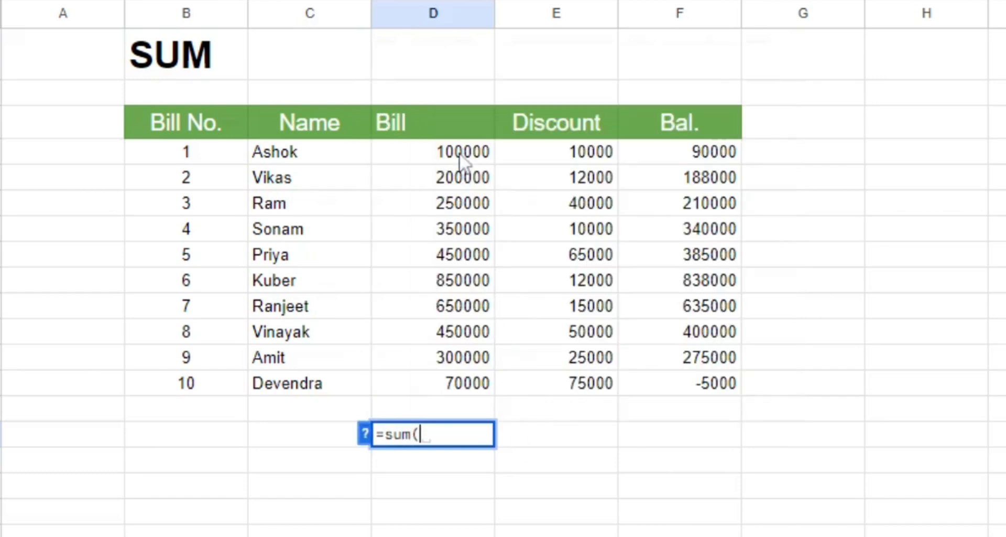
{"action": "left_click_drag", "start_coordinate": [459, 153], "coordinate": [465, 386]}
{"action": "type", "text": ")"}
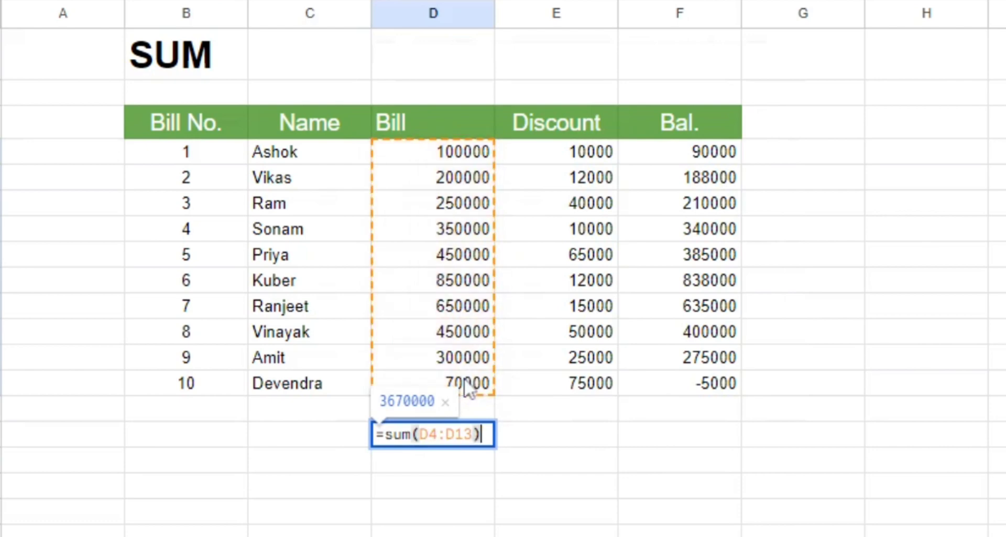
{"action": "key", "text": "Return"}
{"action": "key", "text": "Up"}
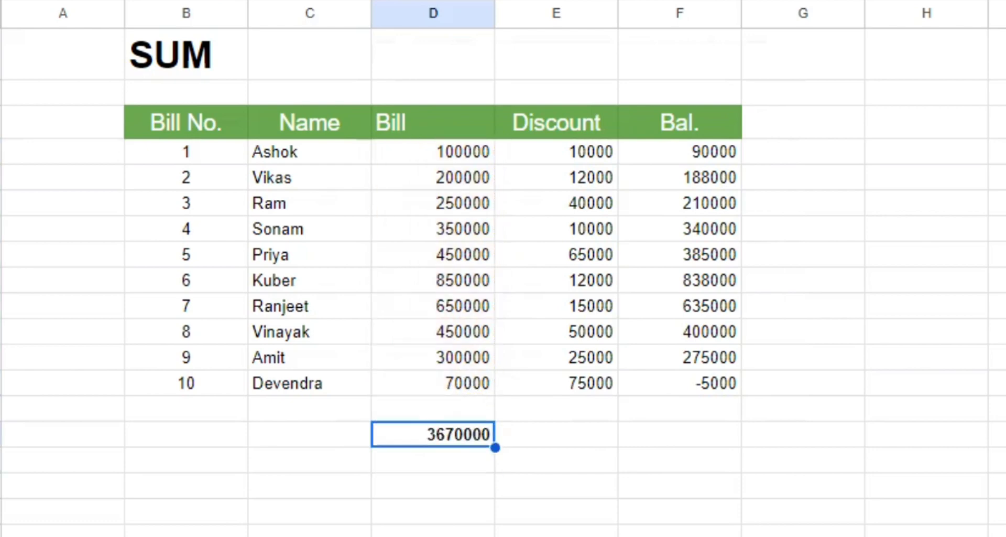
Copy the Bill total formula to E15 and F15 to total the Discount and Bal. columns
{"action": "key", "text": "ctrl+c"}
{"action": "key", "text": "Right"}
{"action": "key", "text": "ctrl+v"}
{"action": "key", "text": "Right"}
{"action": "key", "text": "ctrl+v"}
{"action": "key", "text": "Left"}
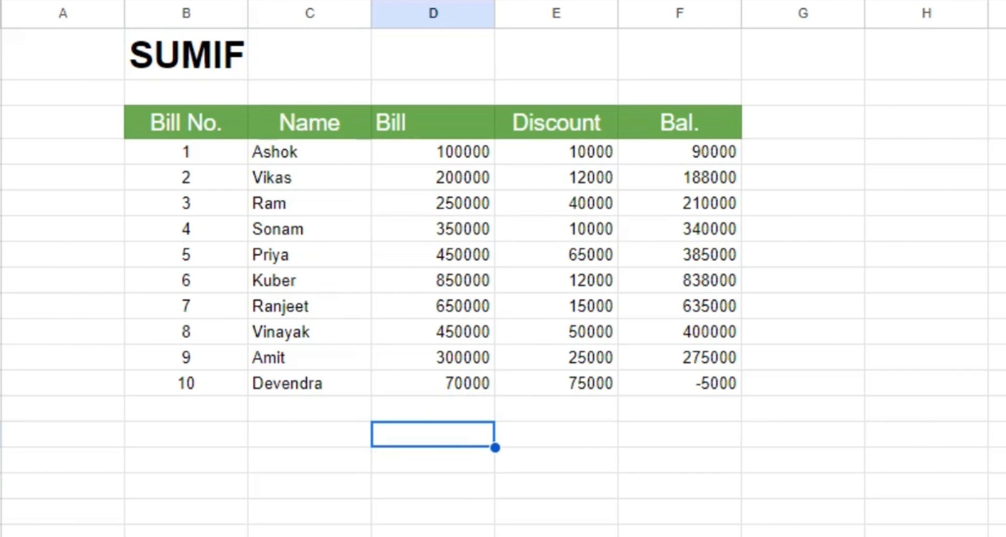
Sum the balances below 100000 in cell F15 of the SUMIF sheet with =sumif(F4:F13,"<100000")
{"action": "key", "text": "Right"}
{"action": "key", "text": "Right"}
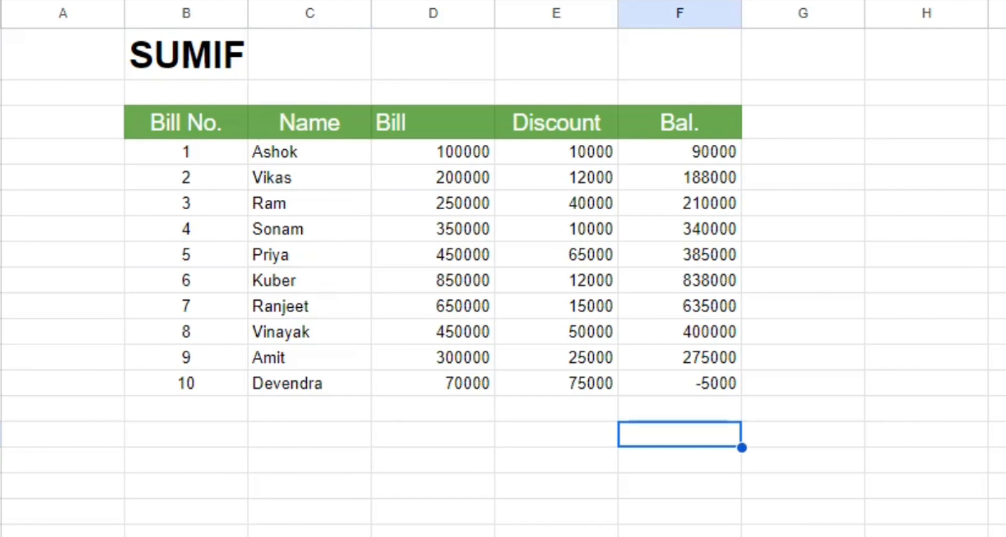
{"action": "type", "text": "=s"}
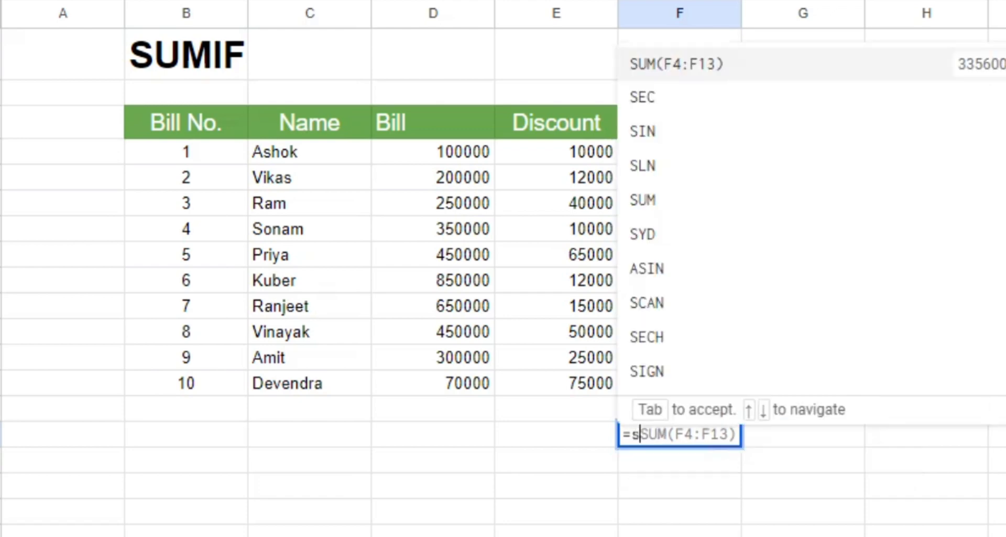
{"action": "type", "text": "umif("}
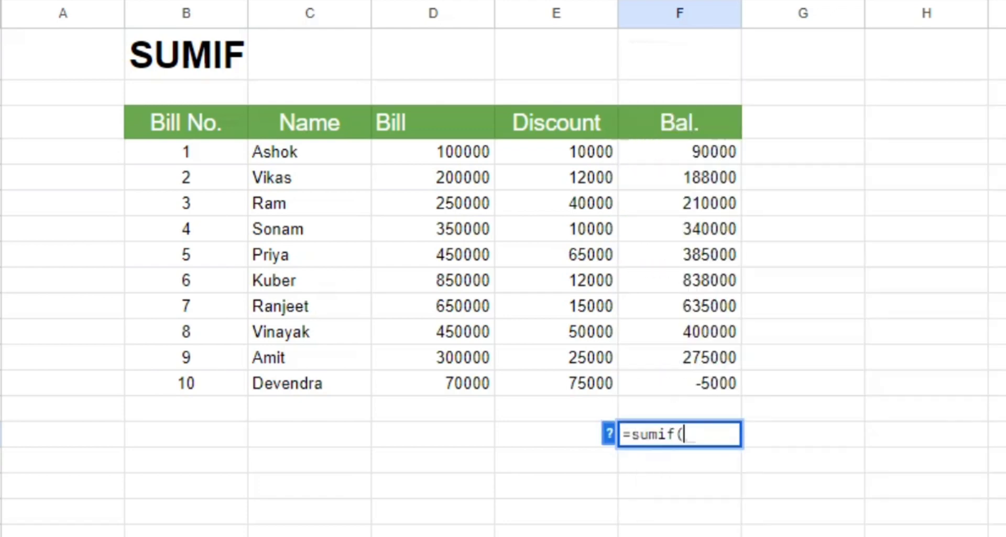
{"action": "left_click_drag", "start_coordinate": [691, 153], "coordinate": [718, 390]}
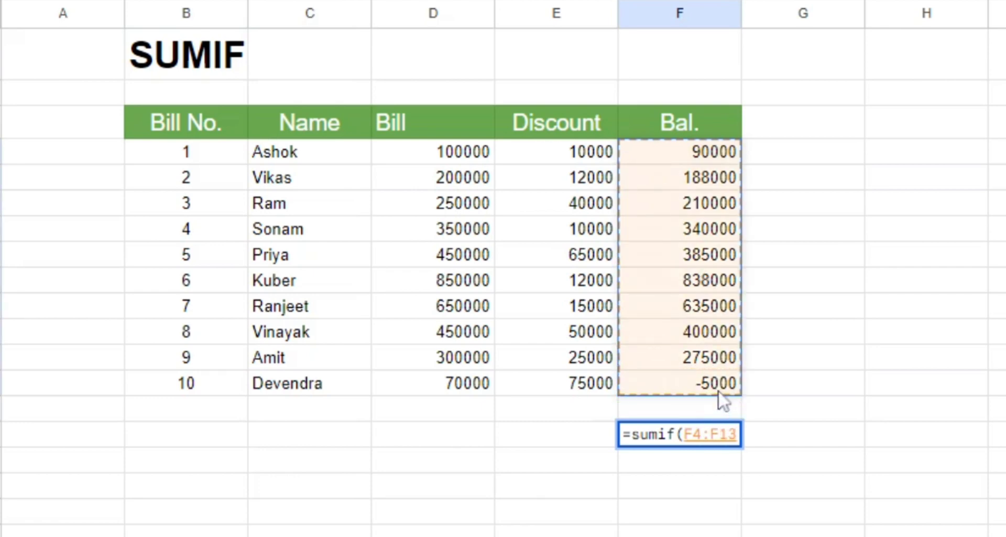
{"action": "type", "text": ","}
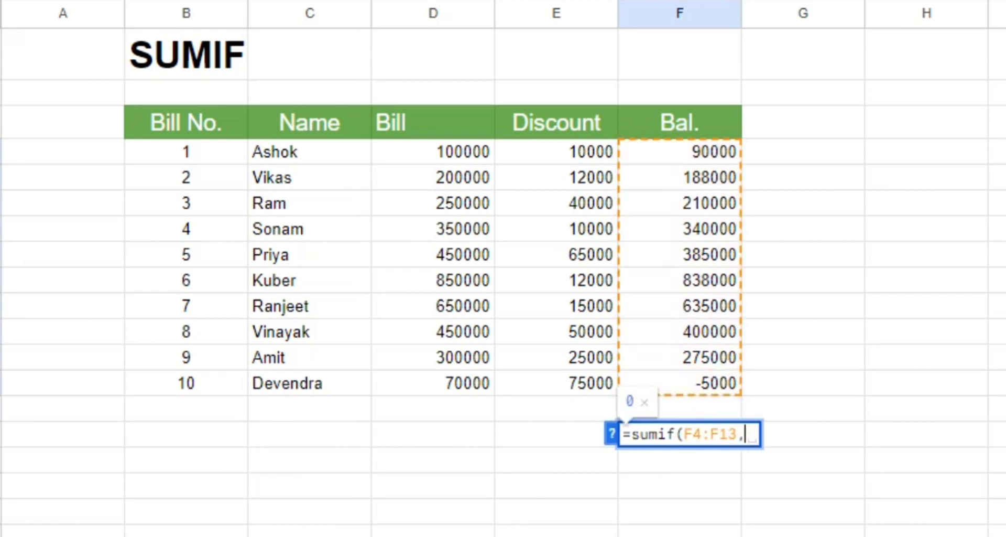
{"action": "type", "text": "\"\""}
{"action": "type", "text": "<10000"}
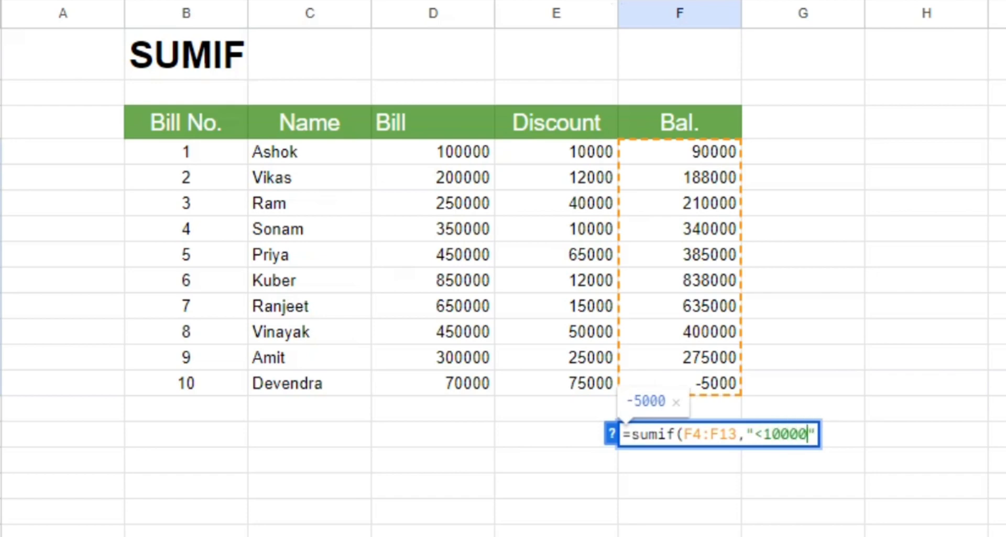
{"action": "type", "text": "0"}
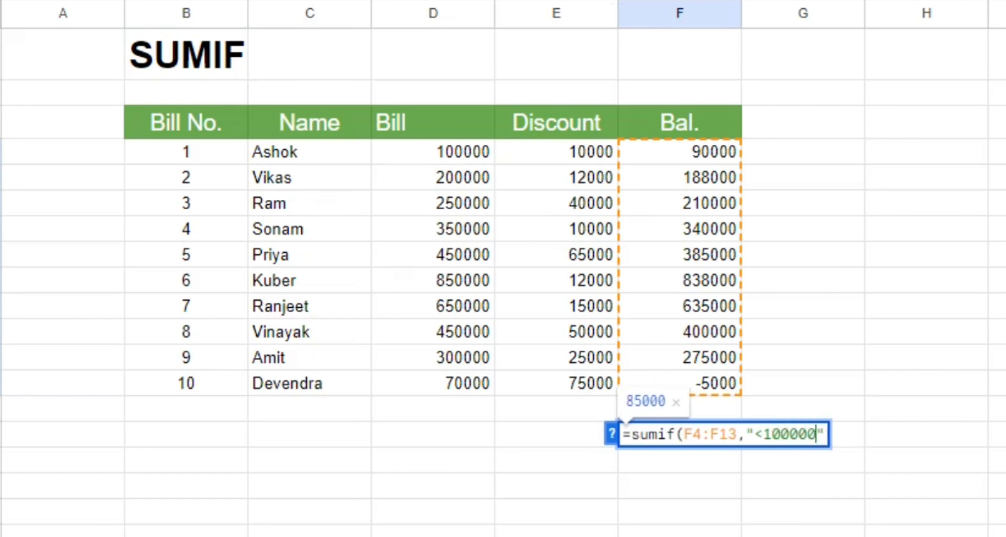
{"action": "type", "text": ")"}
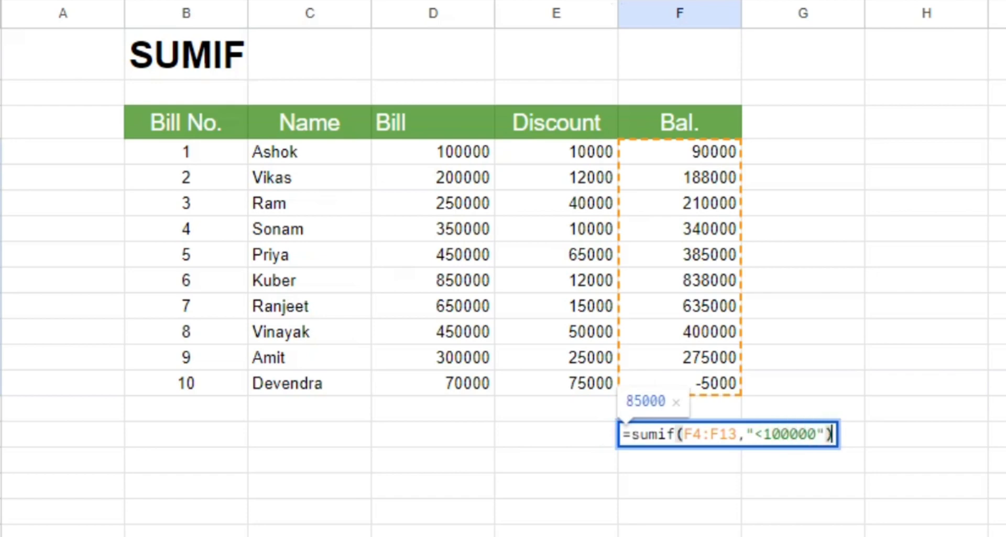
{"action": "key", "text": "Return"}
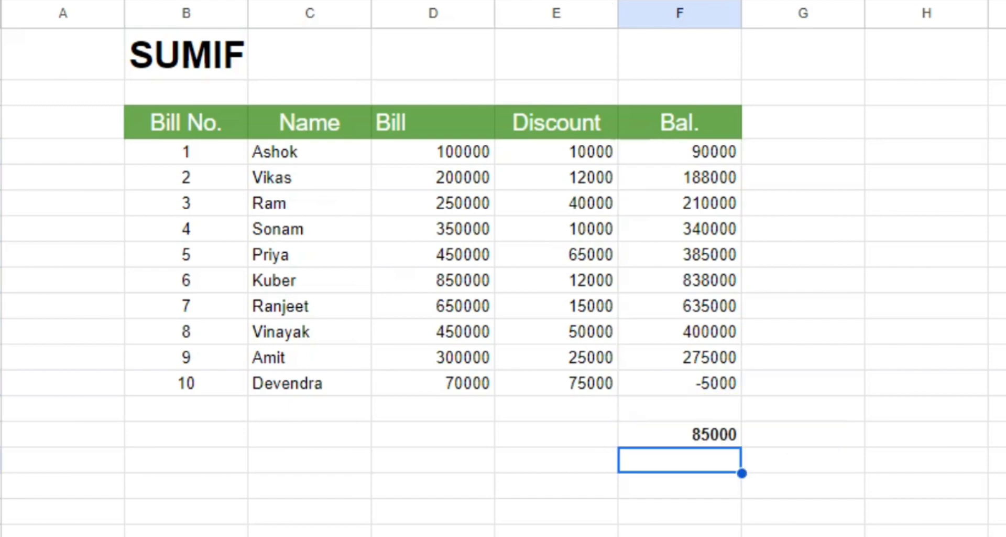
Go through the Bal. column values to check which balances meet the below-100000 condition
{"action": "key", "text": "Up"}
{"action": "key", "text": "Up"}
{"action": "key", "text": "Up"}
{"action": "key", "text": "Up"}
{"action": "key", "text": "Up"}
{"action": "key", "text": "Up"}
{"action": "key", "text": "Up"}
{"action": "key", "text": "Up"}
{"action": "key", "text": "Up"}
{"action": "key", "text": "Up"}
{"action": "key", "text": "Up"}
{"action": "key", "text": "Up"}
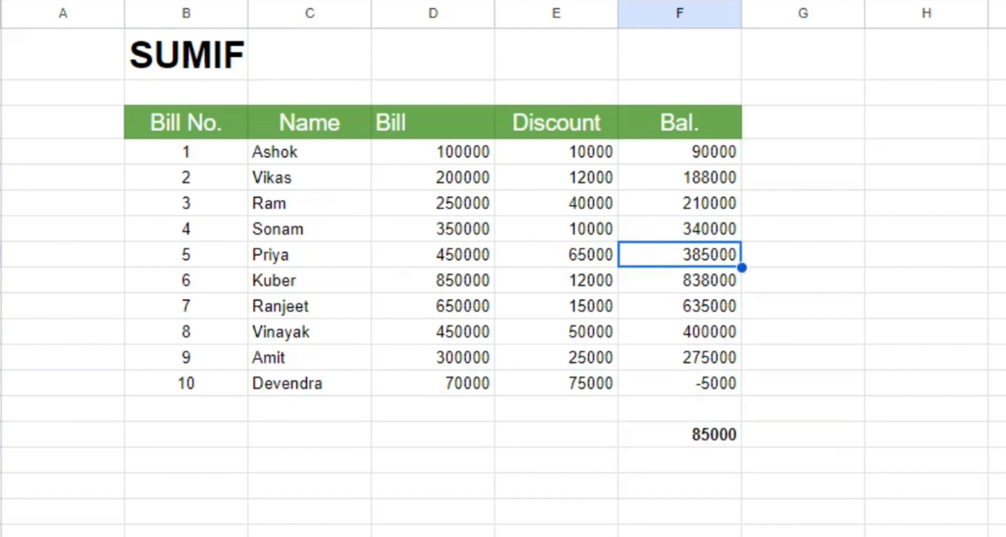
{"action": "key", "text": "Down"}
{"action": "key", "text": "Down"}
{"action": "key", "text": "Down"}
{"action": "key", "text": "Down"}
{"action": "key", "text": "Down"}
{"action": "key", "text": "Down"}
{"action": "key", "text": "Down"}
{"action": "key", "text": "Down"}
{"action": "key", "text": "Down"}
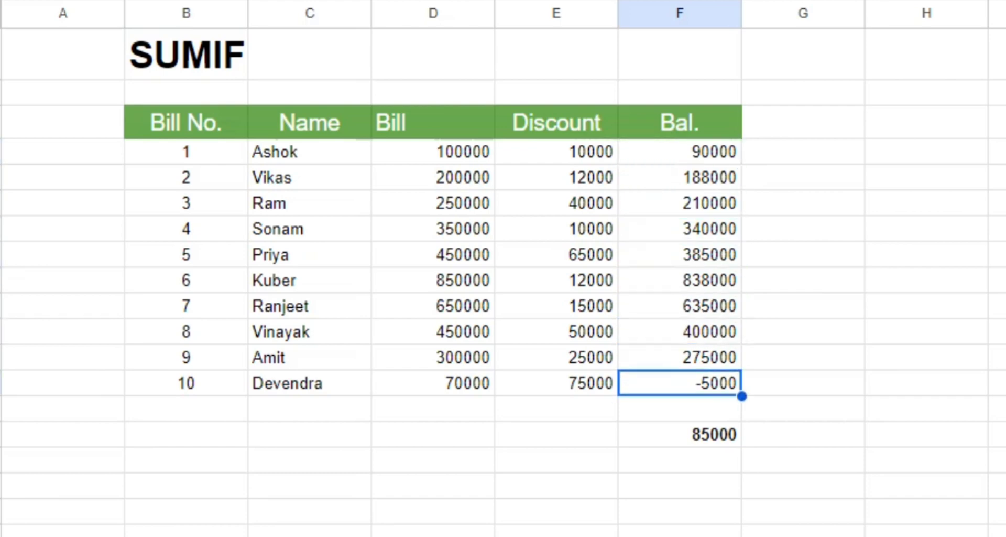
Set the Bill amount of Bill No. 10 to 80000 and select the SUMIF result in F15 to check it
{"action": "key", "text": "Left"}
{"action": "key", "text": "Left"}
{"action": "type", "text": "80000"}
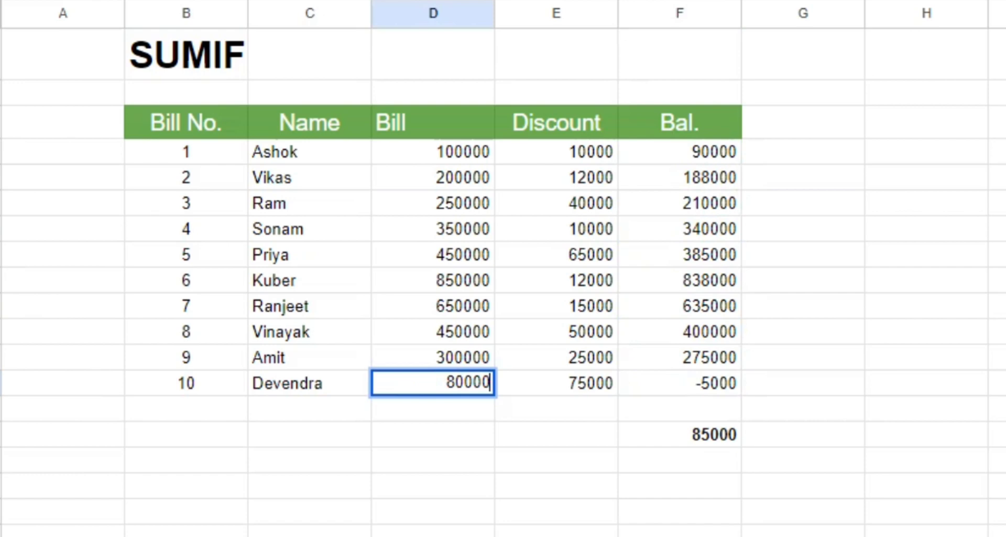
{"action": "key", "text": "Return"}
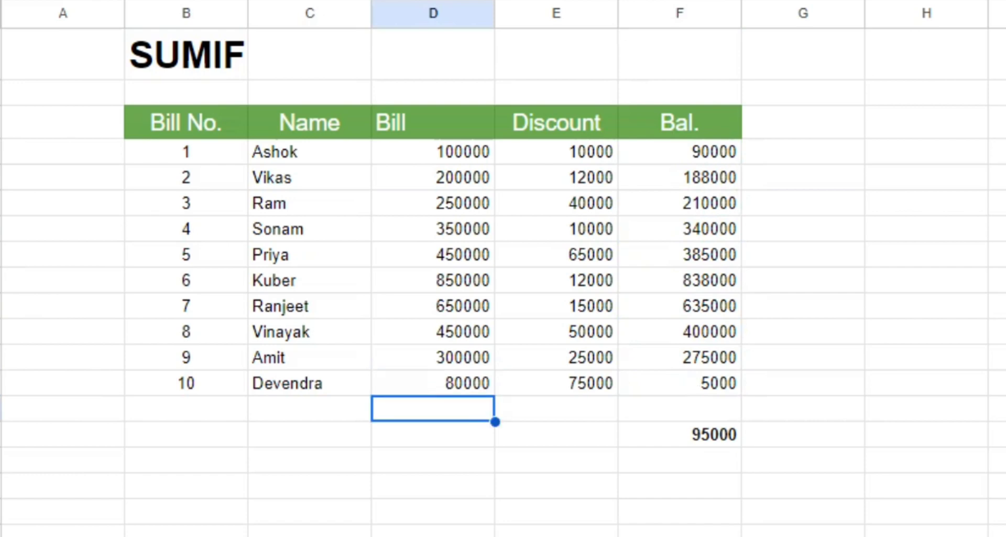
{"action": "key", "text": "Right"}
{"action": "key", "text": "Right"}
{"action": "key", "text": "Down"}
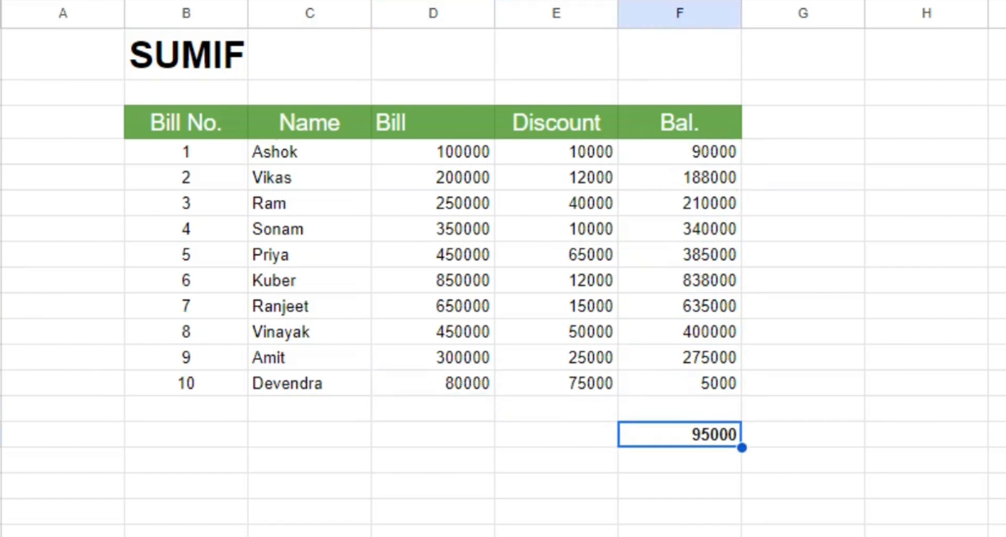
Sum the discounts above 15000 in cell E15 with =sumif(E4:E13,">15000")
{"action": "key", "text": "Left"}
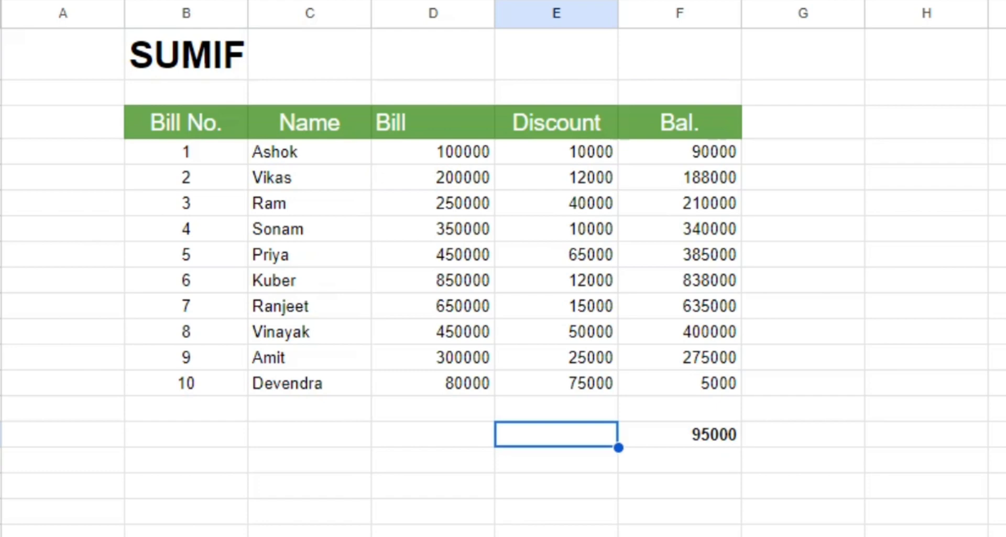
{"action": "type", "text": "=sum"}
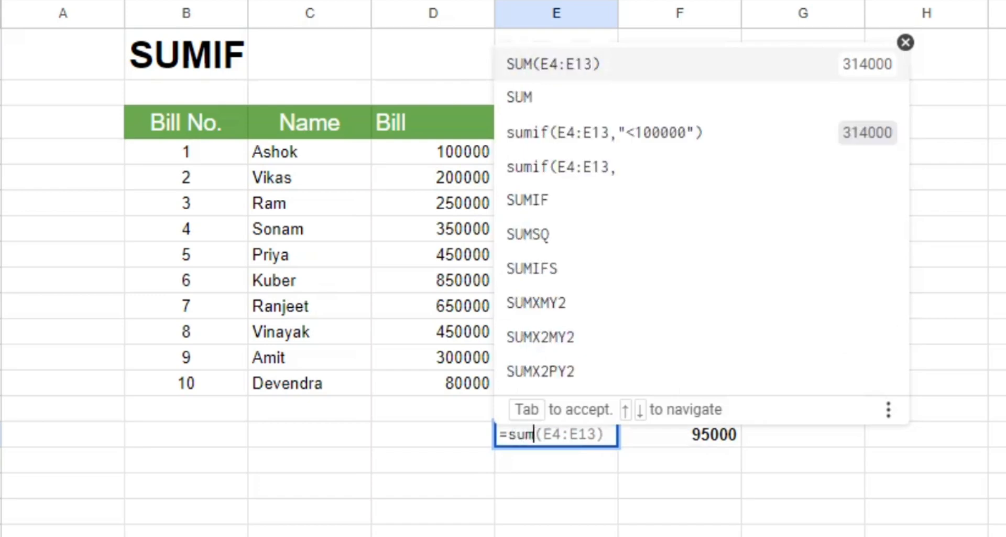
{"action": "type", "text": "if("}
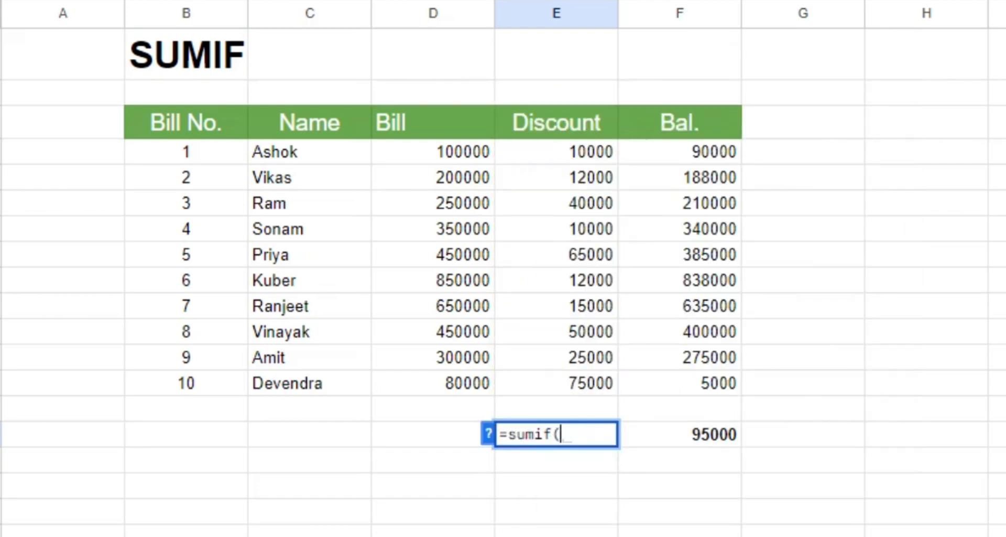
{"action": "left_click_drag", "start_coordinate": [594, 152], "coordinate": [591, 375]}
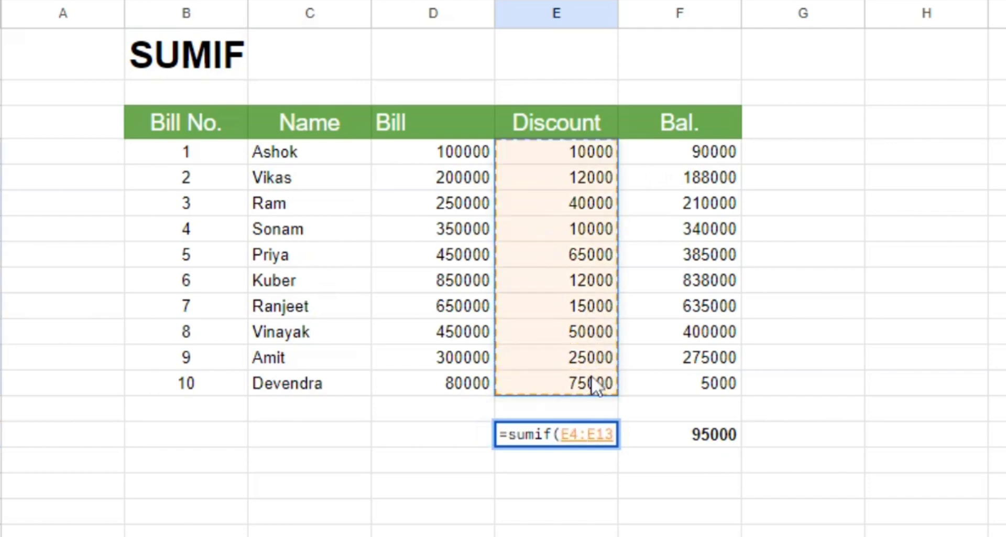
{"action": "type", "text": ", "}
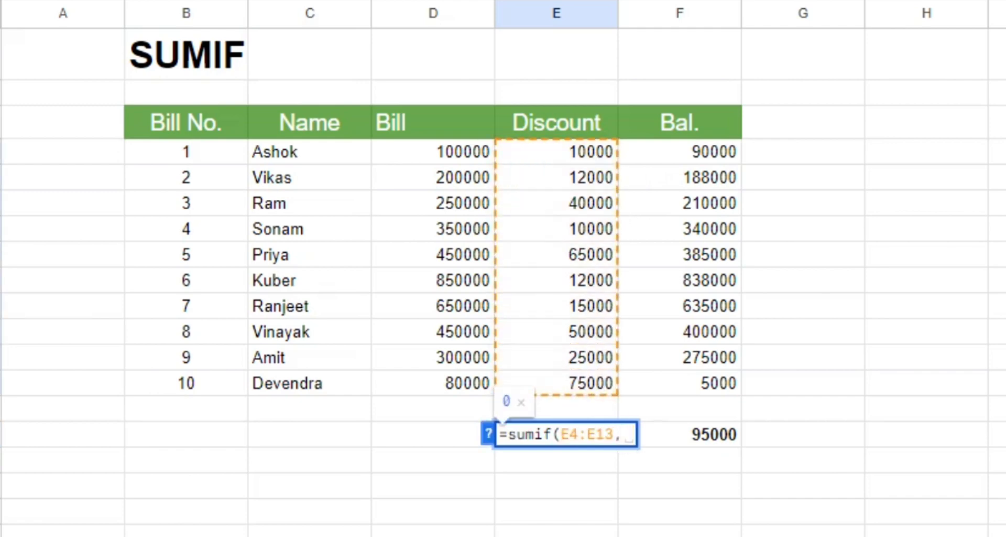
{"action": "type", "text": "\"\""}
{"action": "key", "text": "Left"}
{"action": "type", "text": "<"}
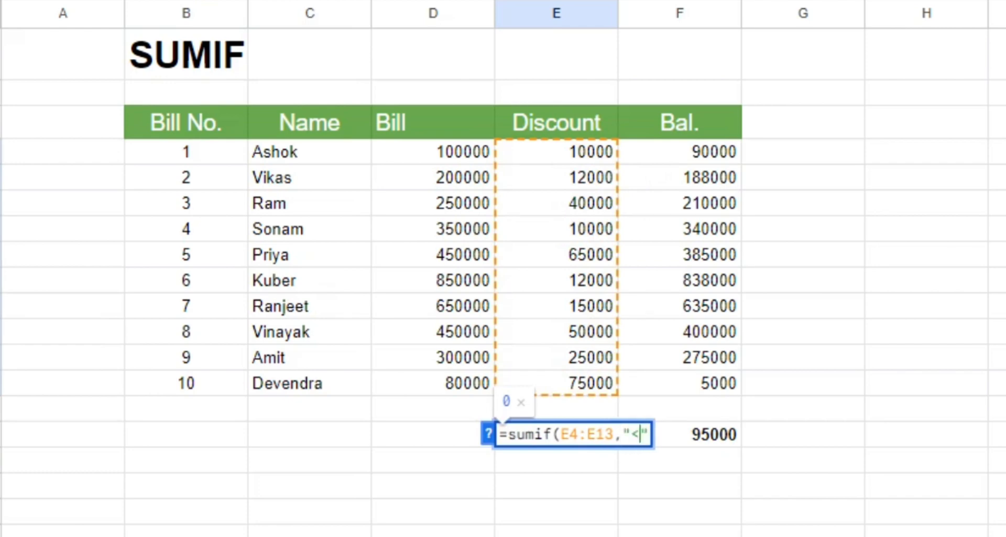
{"action": "key", "text": "BackSpace"}
{"action": "type", "text": ">15000"}
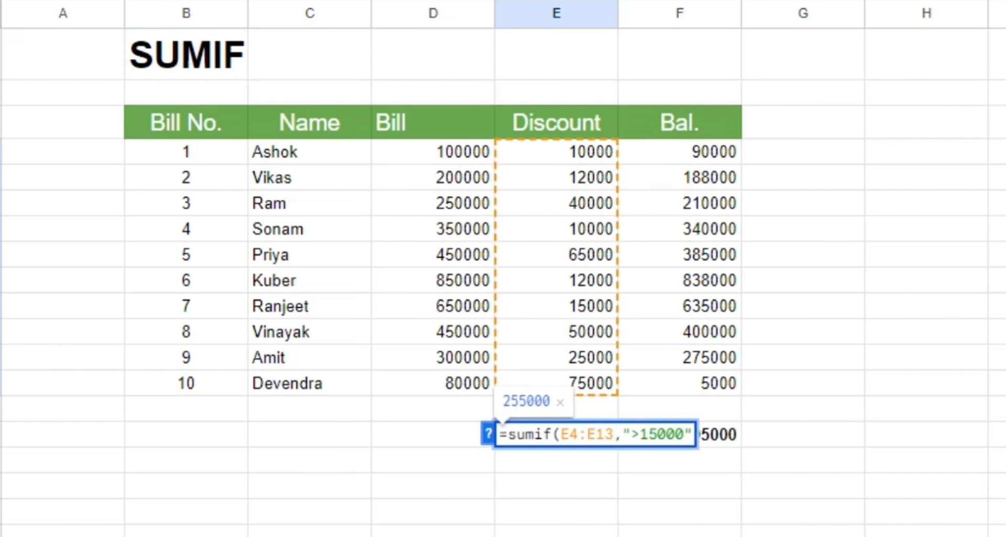
{"action": "type", "text": ")"}
{"action": "key", "text": "Return"}
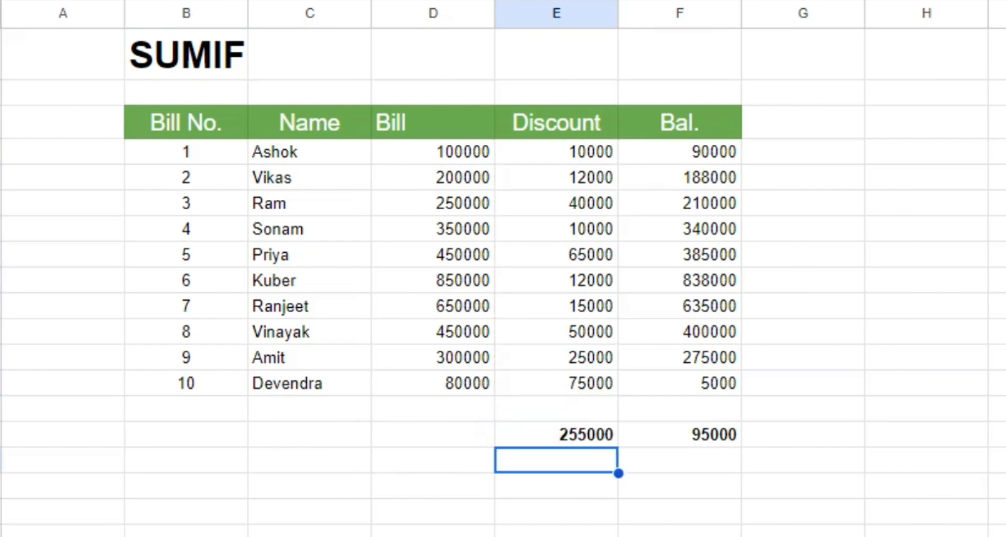
Copy the Discount SUMIF formula to D15, change its criterion to ">100000" for the Bill column, and review the formula
{"action": "left_click", "coordinate": [557, 435]}
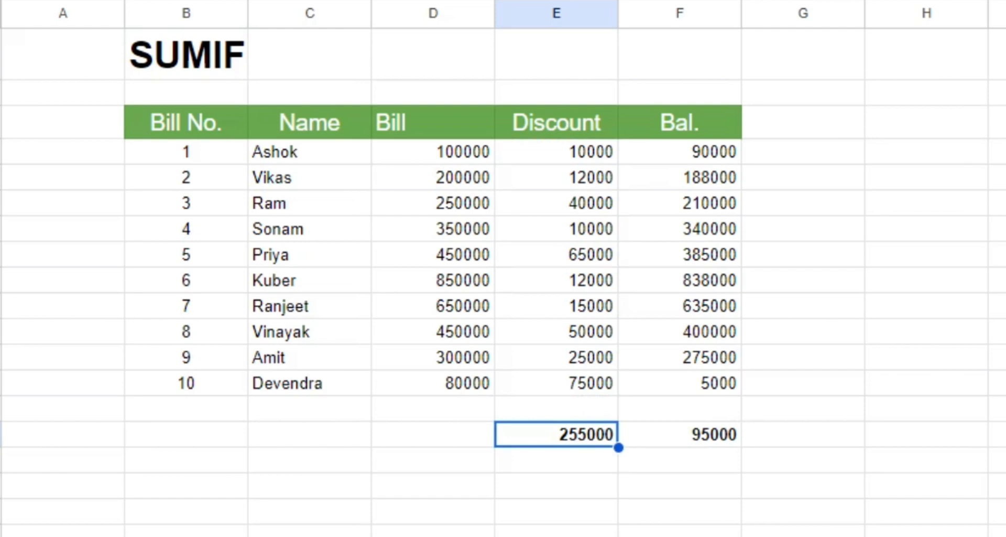
{"action": "key", "text": "ctrl+c"}
{"action": "key", "text": "Left"}
{"action": "key", "text": "ctrl+v"}
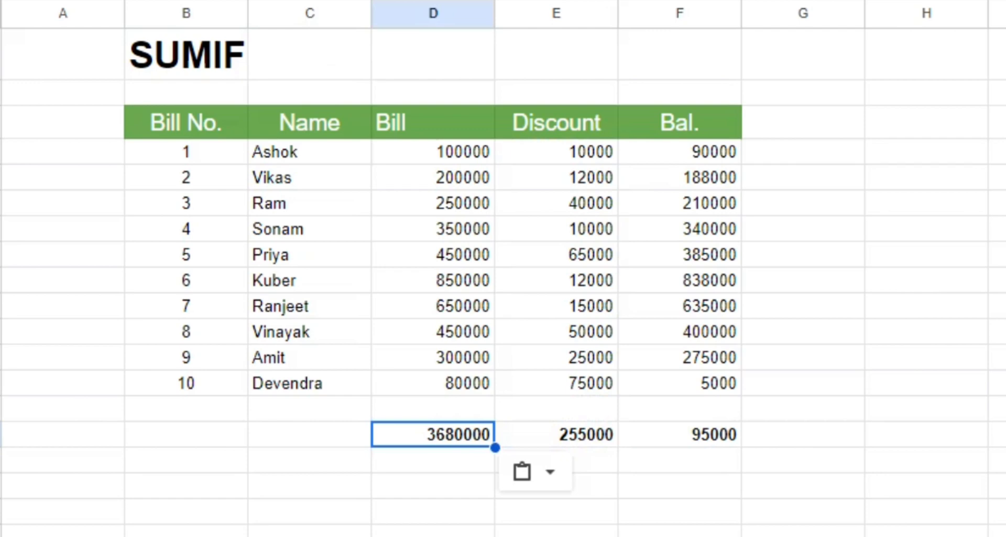
{"action": "key", "text": "F2"}
{"action": "key", "text": "BackSpace"}
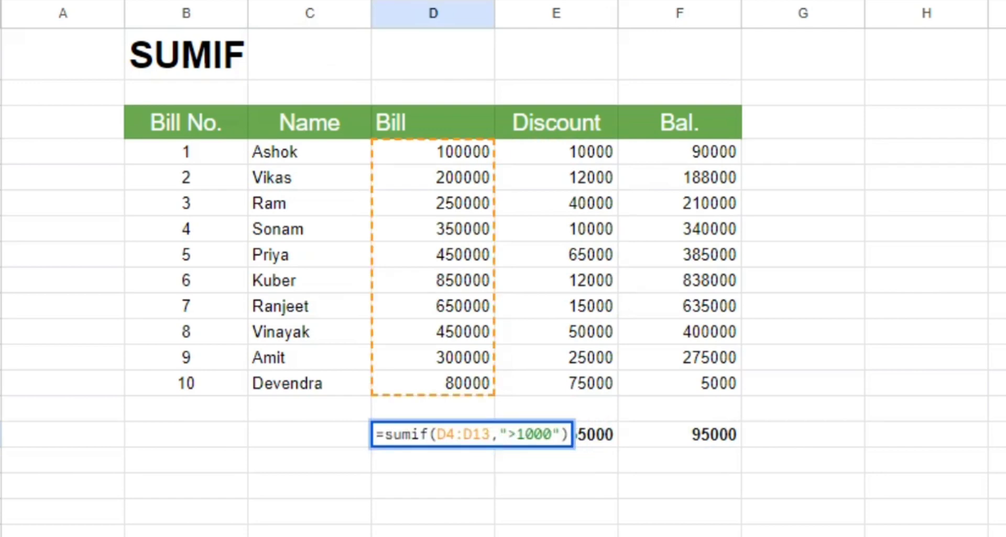
{"action": "type", "text": "0"}
{"action": "key", "text": "Return"}
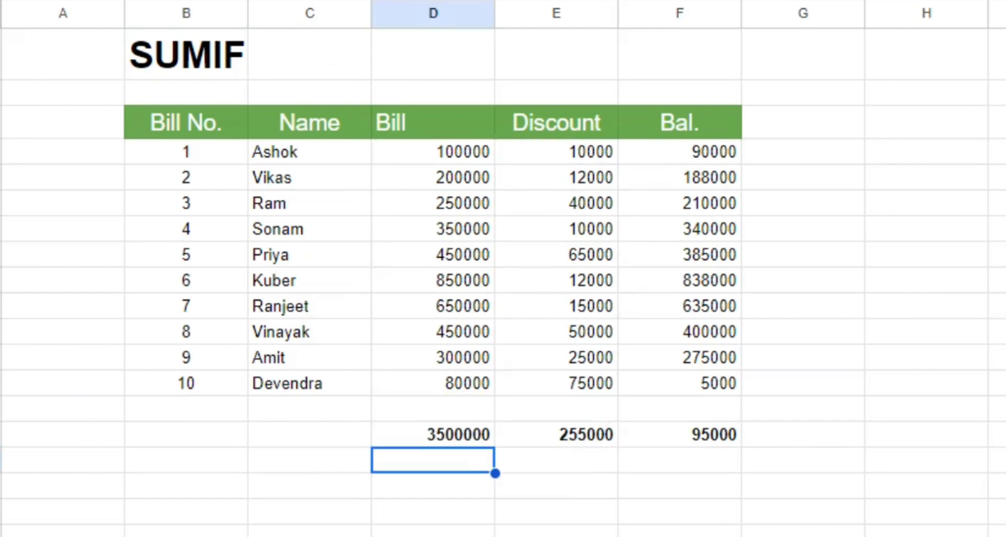
{"action": "key", "text": "Up"}
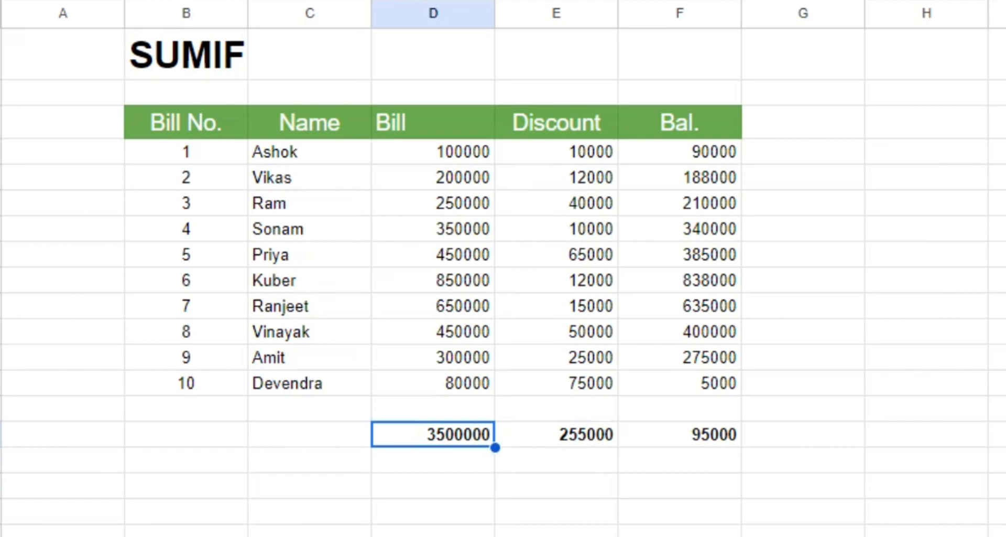
{"action": "key", "text": "F2"}
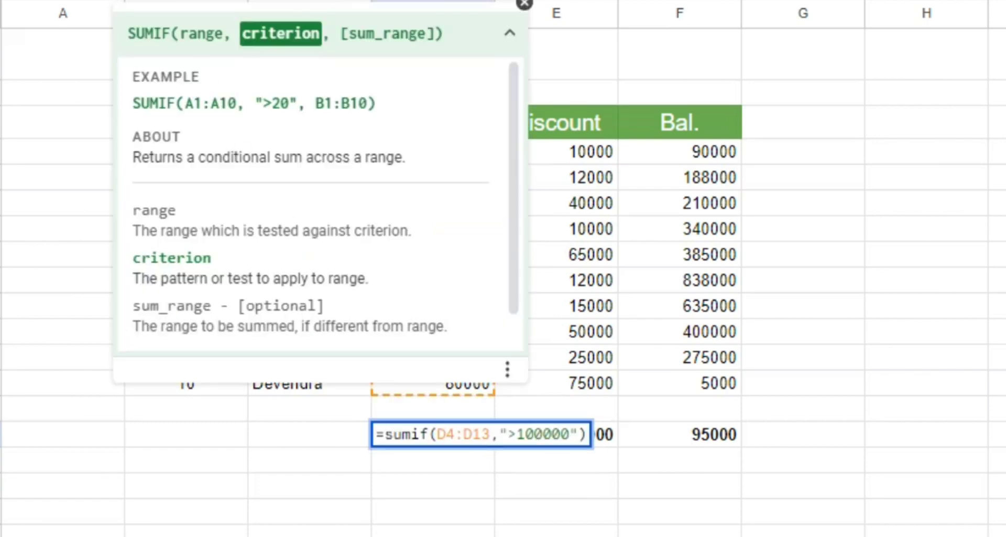
{"action": "left_click", "coordinate": [674, 461]}
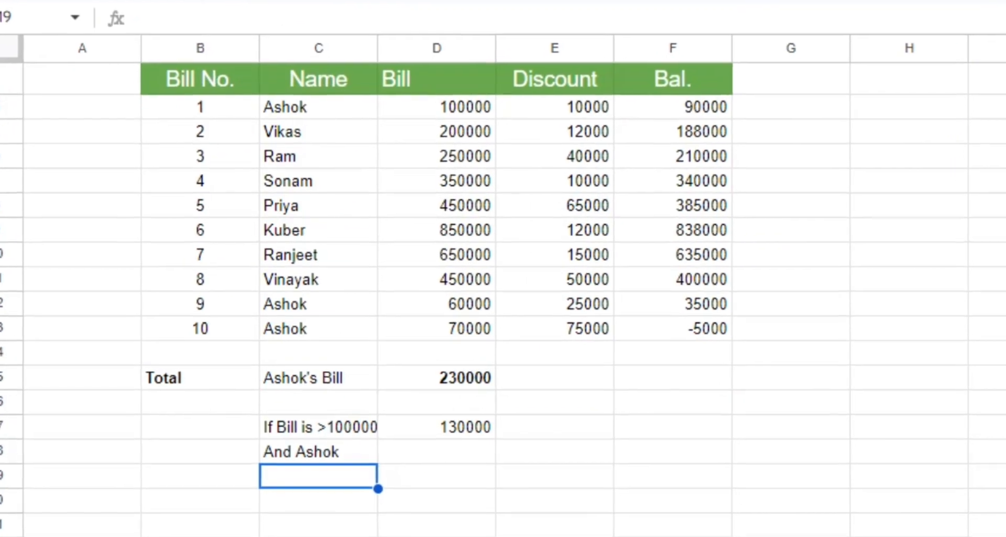
Start a SUMIFS formula in cell E15, beside the existing Bill total, with the Bill amounts D4:D13 as the sum range
{"action": "key", "text": "Up"}
{"action": "key", "text": "Up"}
{"action": "key", "text": "Up"}
{"action": "key", "text": "Up"}
{"action": "key", "text": "Right"}
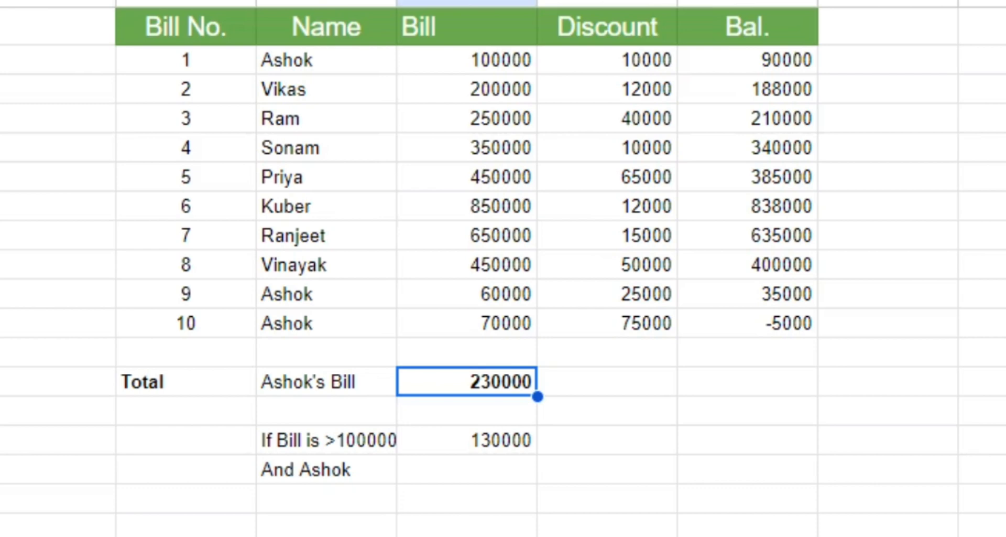
{"action": "key", "text": "Right"}
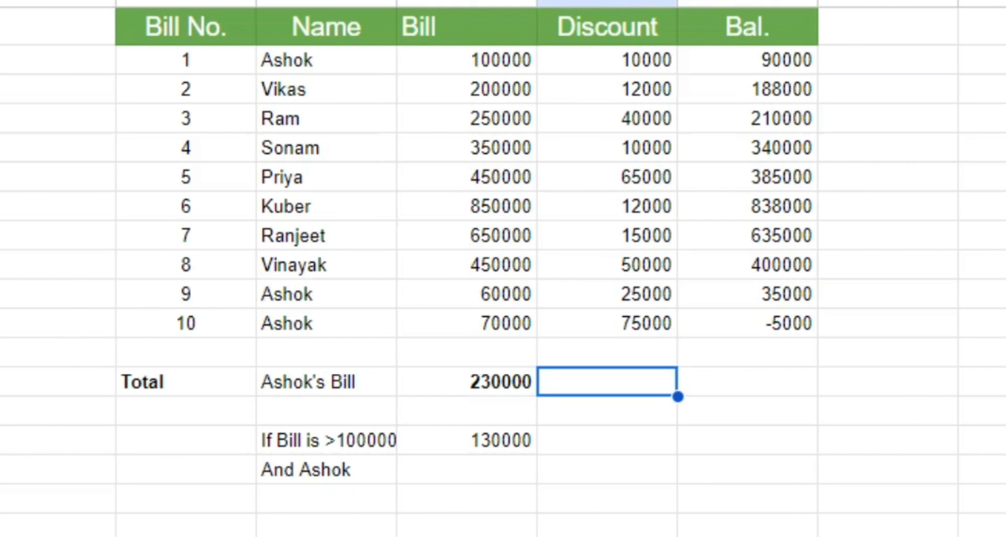
{"action": "type", "text": "="}
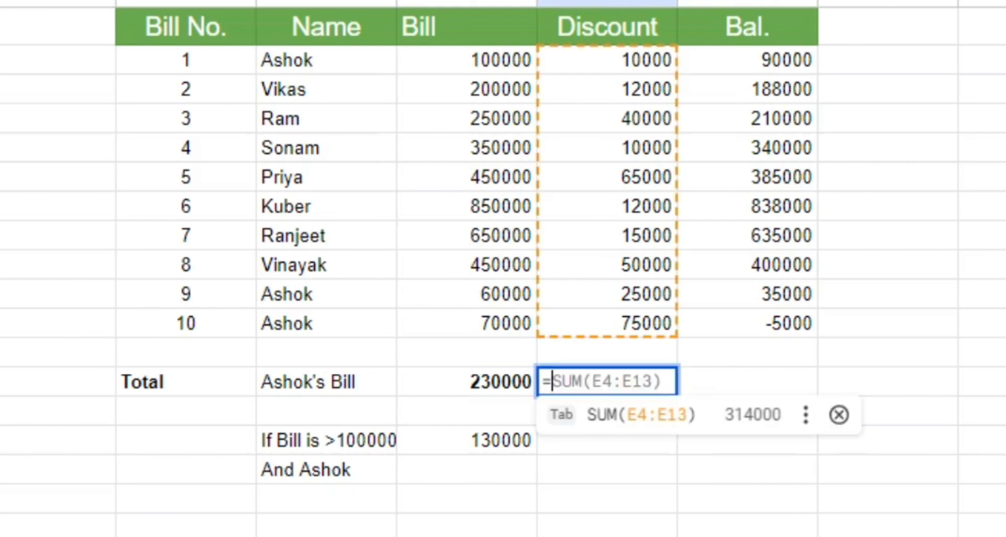
{"action": "type", "text": "sumifs"}
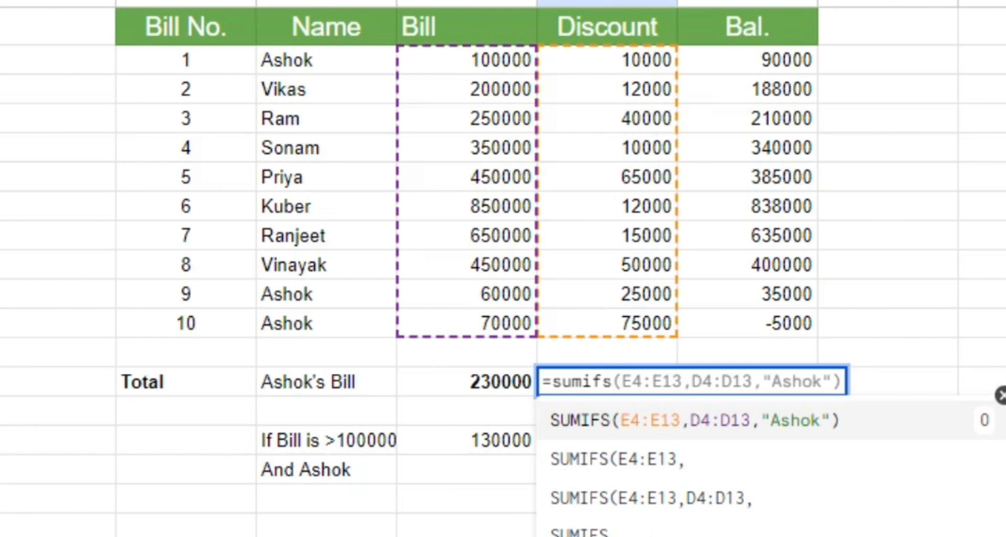
{"action": "type", "text": "("}
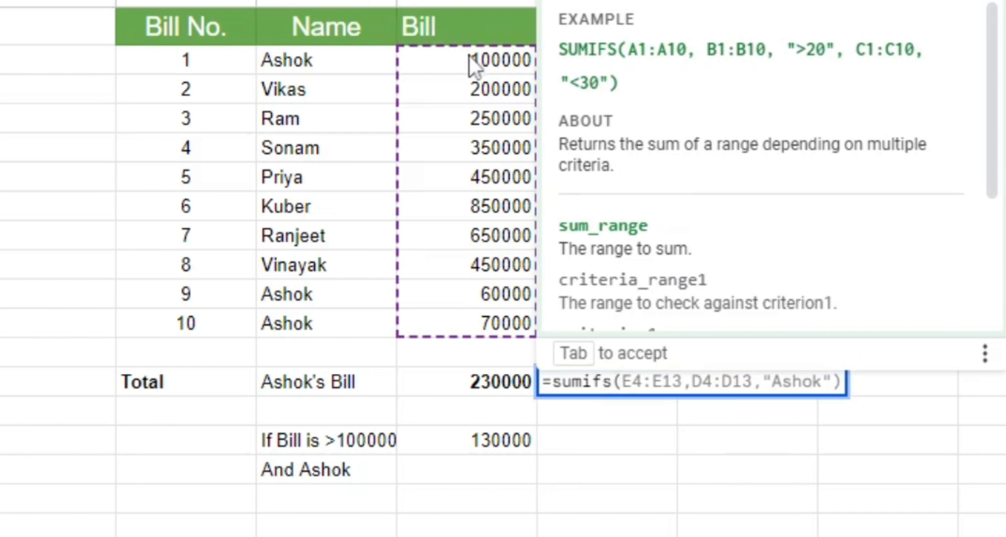
{"action": "left_click_drag", "start_coordinate": [470, 56], "coordinate": [472, 317]}
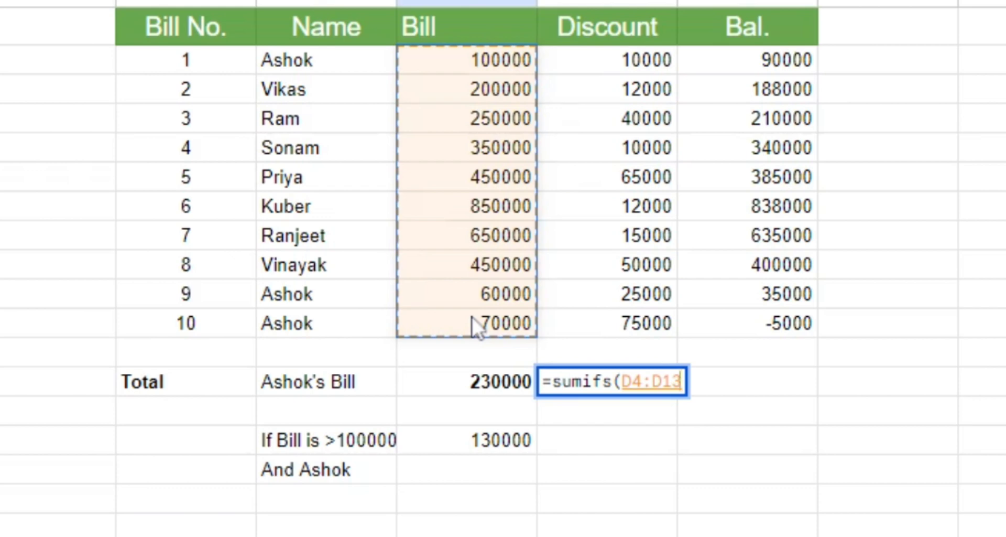
{"action": "type", "text": ","}
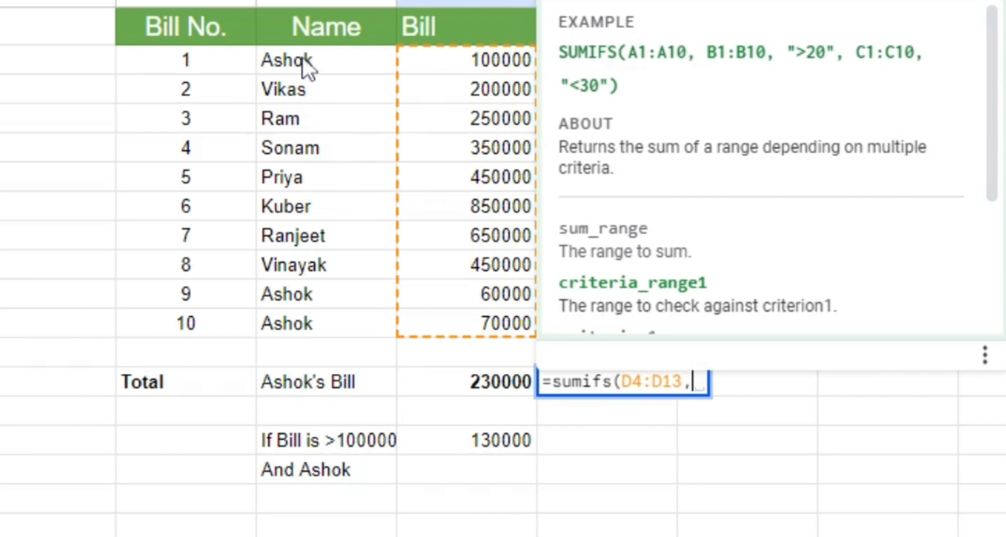
Complete the SUMIFS formula in E15 with criteria range C4:C13 and the customer name from Bill No. 1 as the criterion
{"action": "left_click_drag", "start_coordinate": [303, 58], "coordinate": [325, 316]}
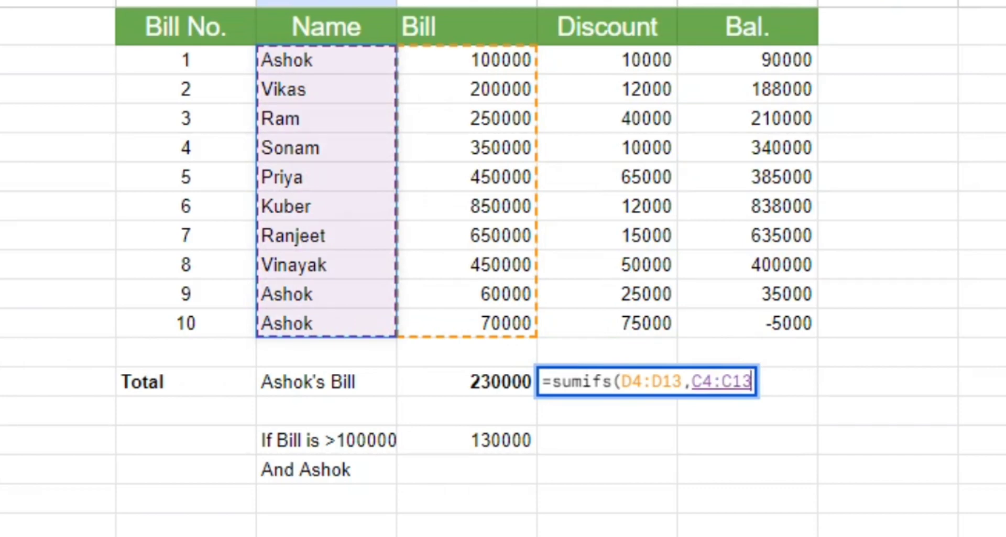
{"action": "type", "text": ","}
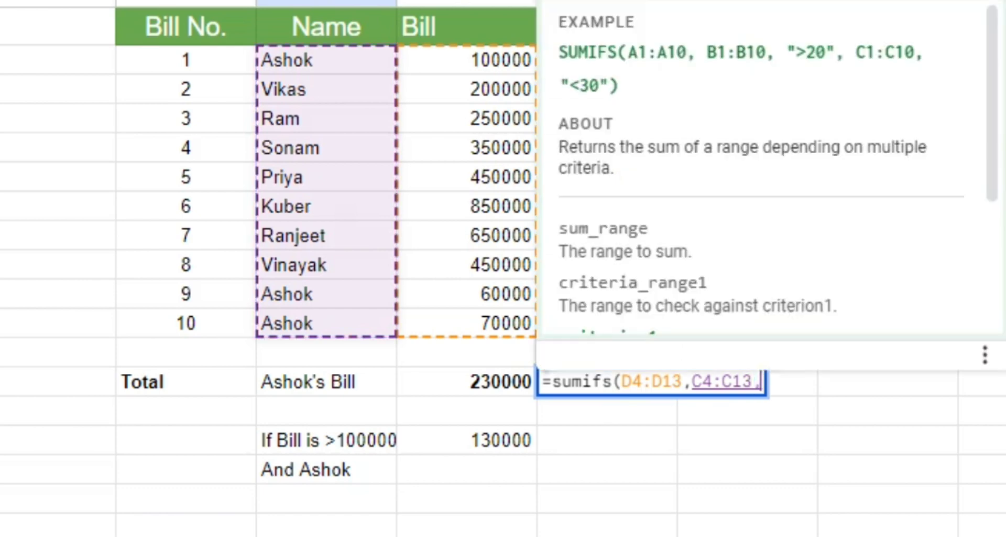
{"action": "type", "text": "\"\""}
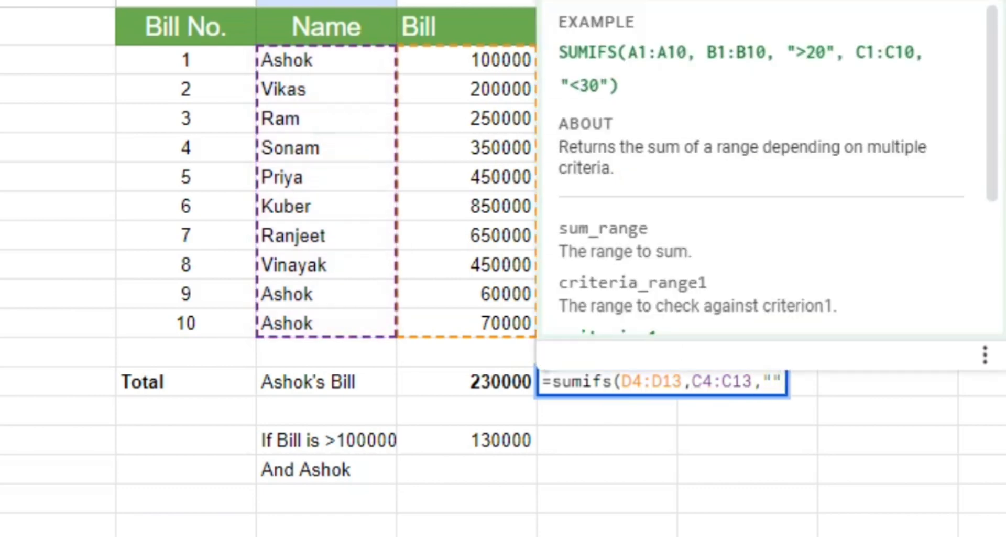
{"action": "key", "text": "Left"}
{"action": "type", "text": "Ashok"}
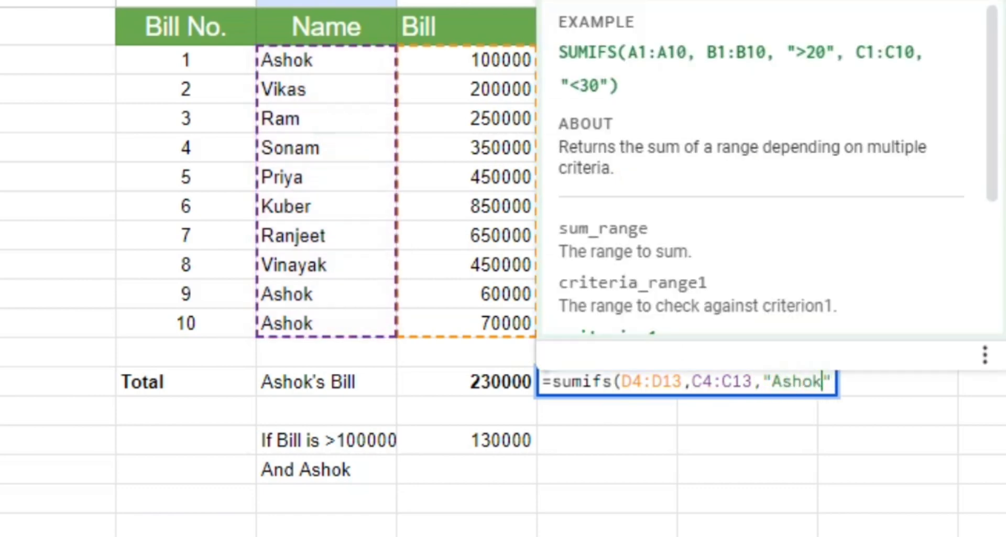
{"action": "key", "text": "Right"}
{"action": "type", "text": ","}
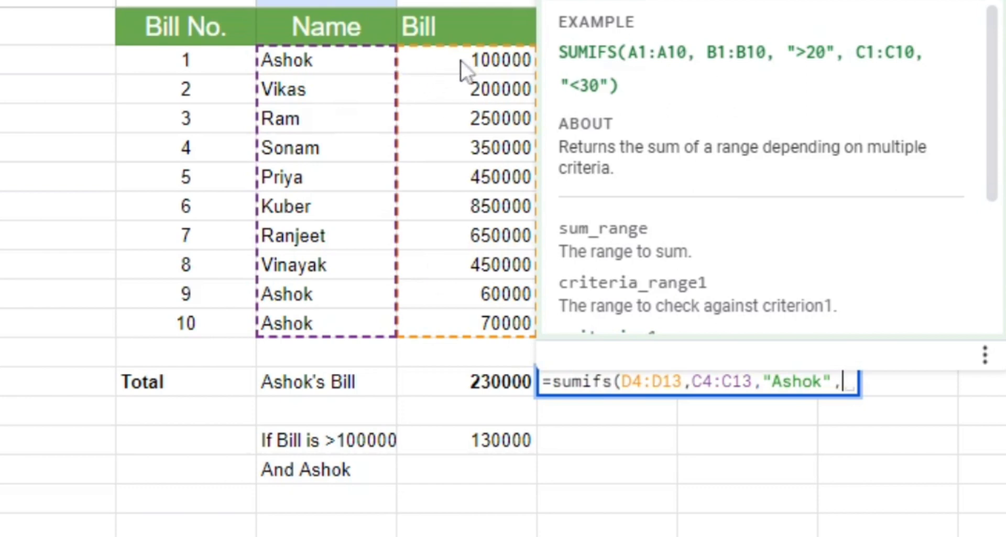
{"action": "key", "text": "BackSpace"}
{"action": "type", "text": ")"}
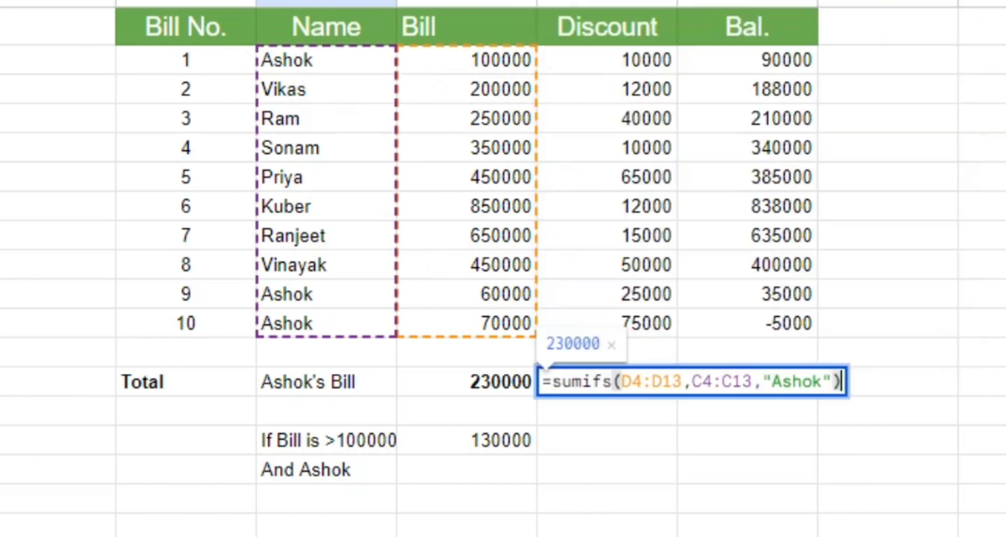
{"action": "key", "text": "Return"}
{"action": "key", "text": "Up"}
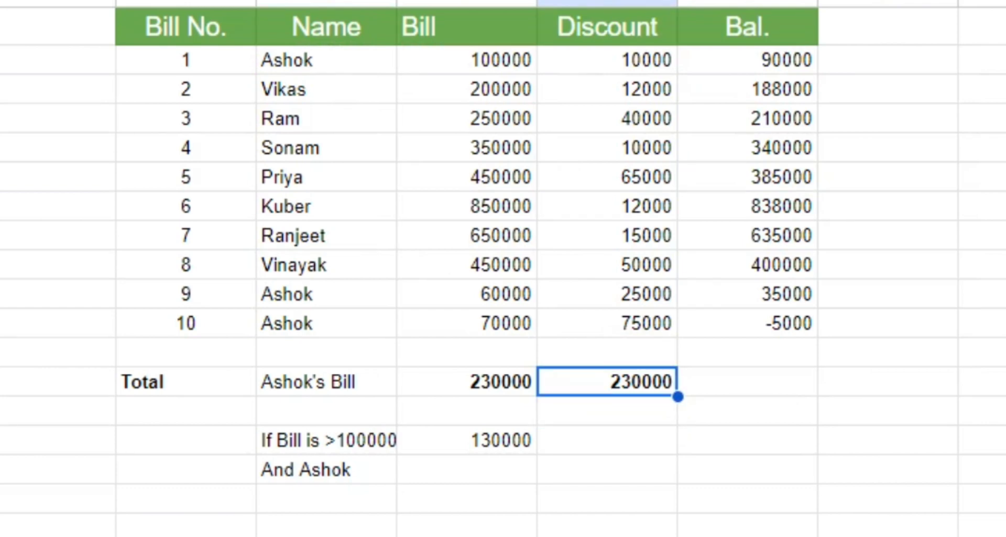
Go through the Name column from Bill No. 1 to Bill No. 9 to check which rows match the SUMIFS criterion
{"action": "left_click", "coordinate": [353, 61]}
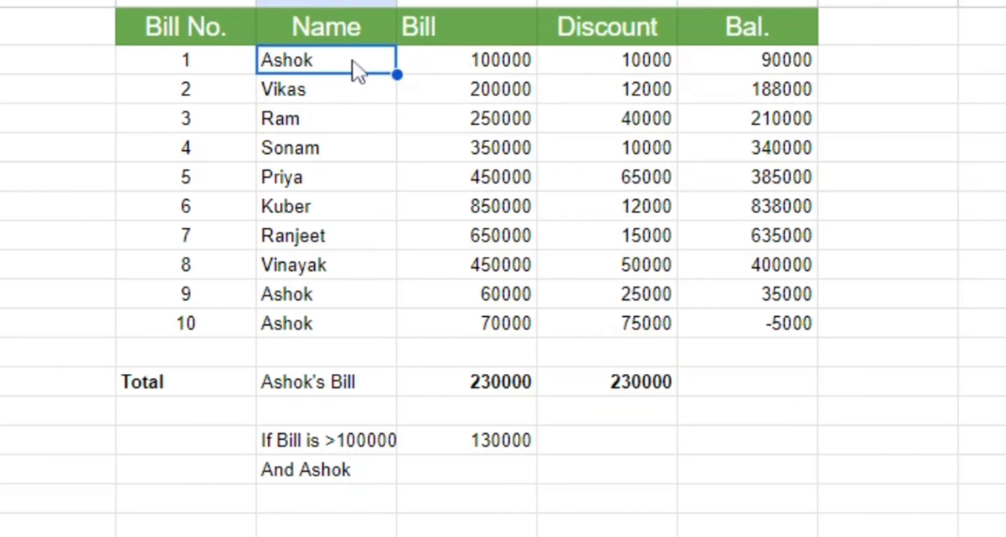
{"action": "key", "text": "Down"}
{"action": "key", "text": "Down"}
{"action": "key", "text": "Down"}
{"action": "key", "text": "Down"}
{"action": "key", "text": "Down"}
{"action": "key", "text": "Down"}
{"action": "key", "text": "Down"}
{"action": "key", "text": "Down"}
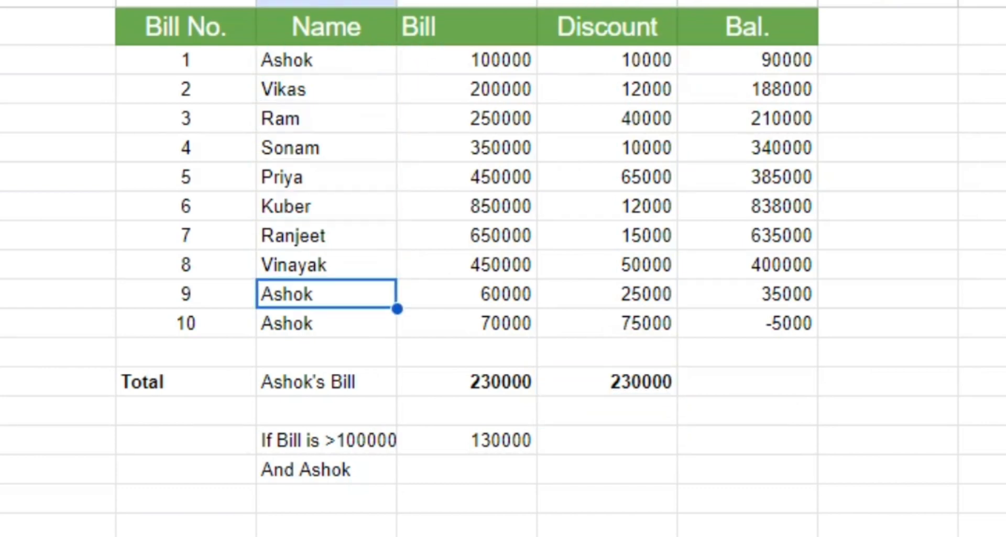
Replace the customer name of Bill No. 9 with a different name and select the Bill total in D15 to check it
{"action": "key", "text": "Right"}
{"action": "key", "text": "Left"}
{"action": "type", "text": "Raghu"}
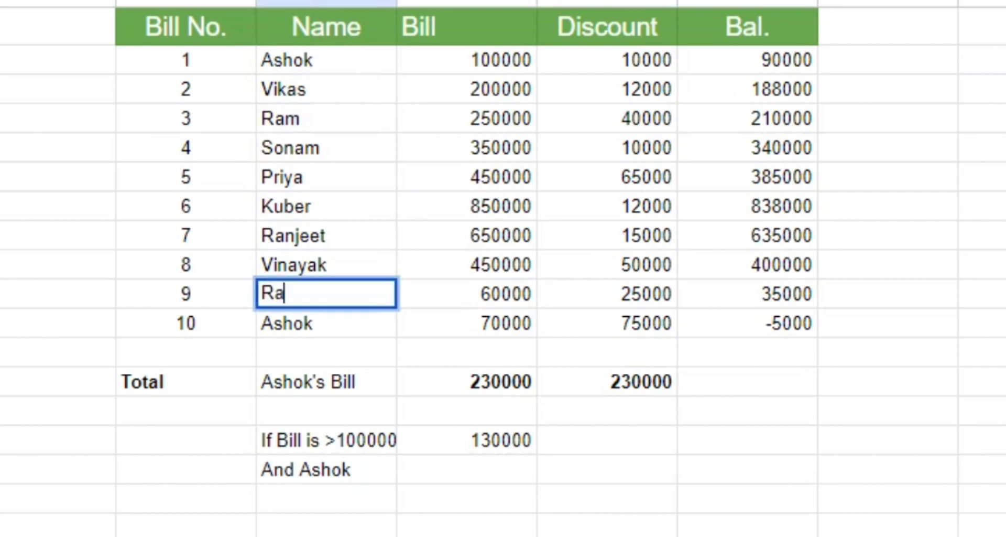
{"action": "key", "text": "Return"}
{"action": "key", "text": "Up"}
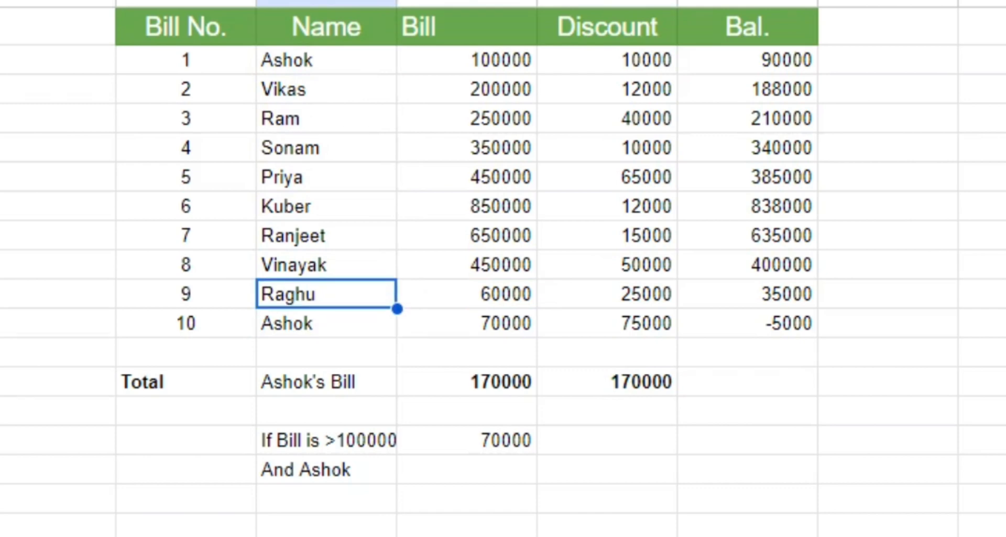
{"action": "key", "text": "Down"}
{"action": "key", "text": "Right"}
{"action": "key", "text": "Down"}
{"action": "key", "text": "Down"}
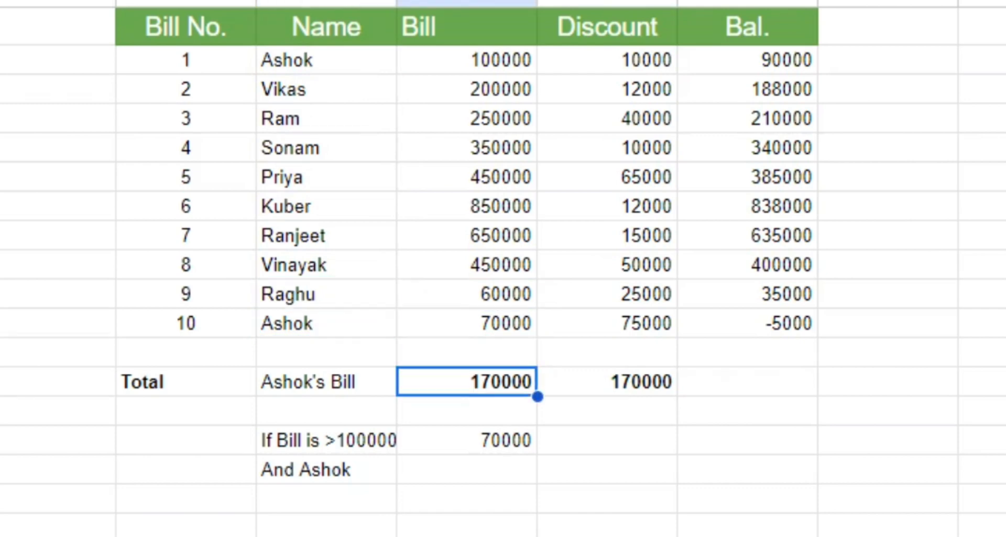
Replace the name of Bill No. 9 with the same customer name as Bill No. 1
{"action": "key", "text": "Down"}
{"action": "key", "text": "Down"}
{"action": "key", "text": "Right"}
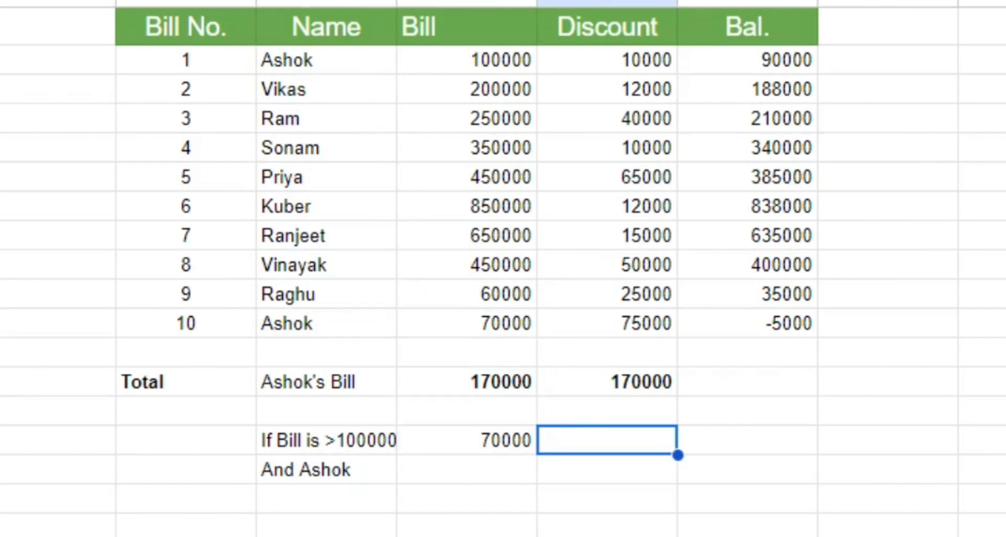
{"action": "left_click", "coordinate": [286, 306]}
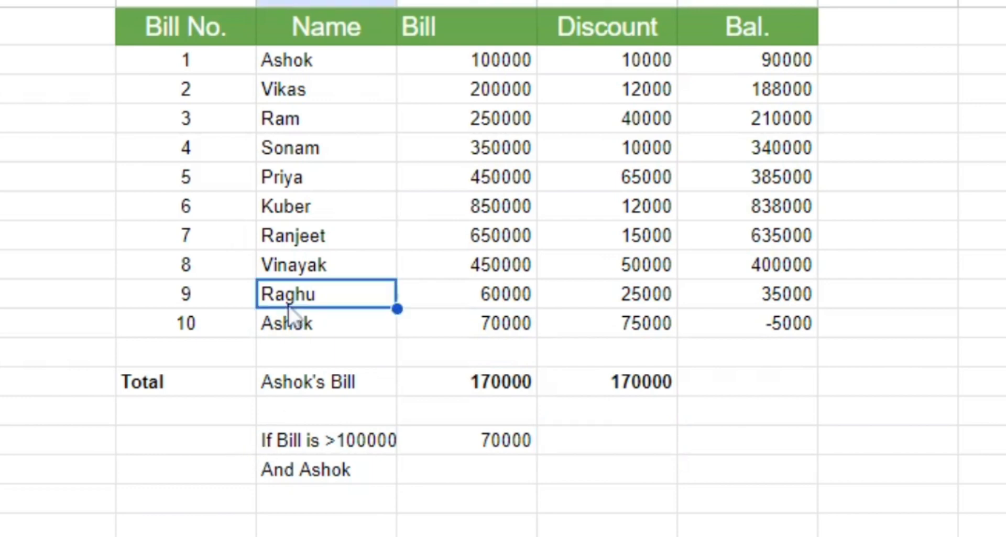
{"action": "type", "text": "Ashok"}
{"action": "key", "text": "Return"}
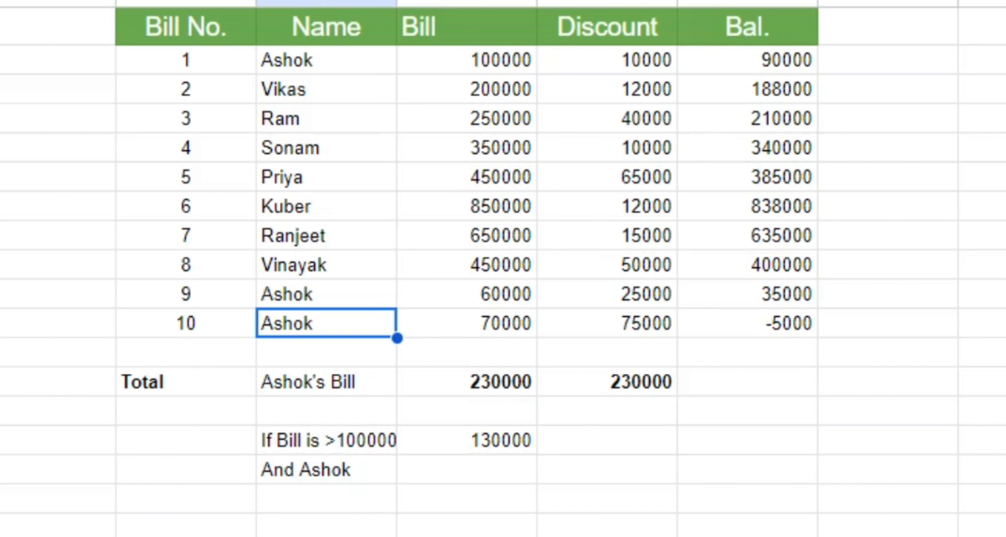
Start a SUMIFS formula in cell E17, beside the existing conditional Bill total, with D4:D13 as the sum range
{"action": "key", "text": "Down"}
{"action": "key", "text": "Down"}
{"action": "key", "text": "Down"}
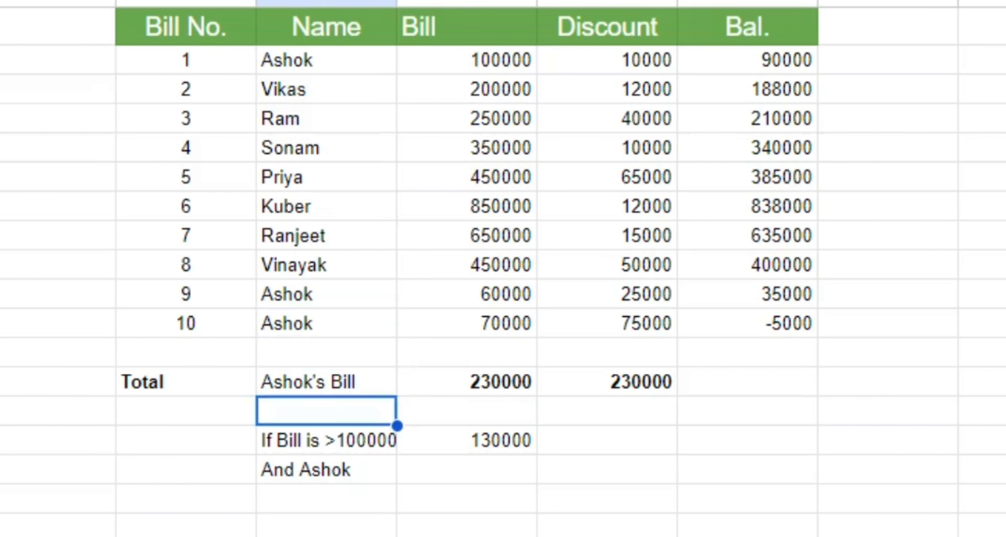
{"action": "key", "text": "Right"}
{"action": "key", "text": "Right"}
{"action": "key", "text": "Down"}
{"action": "key", "text": "Left"}
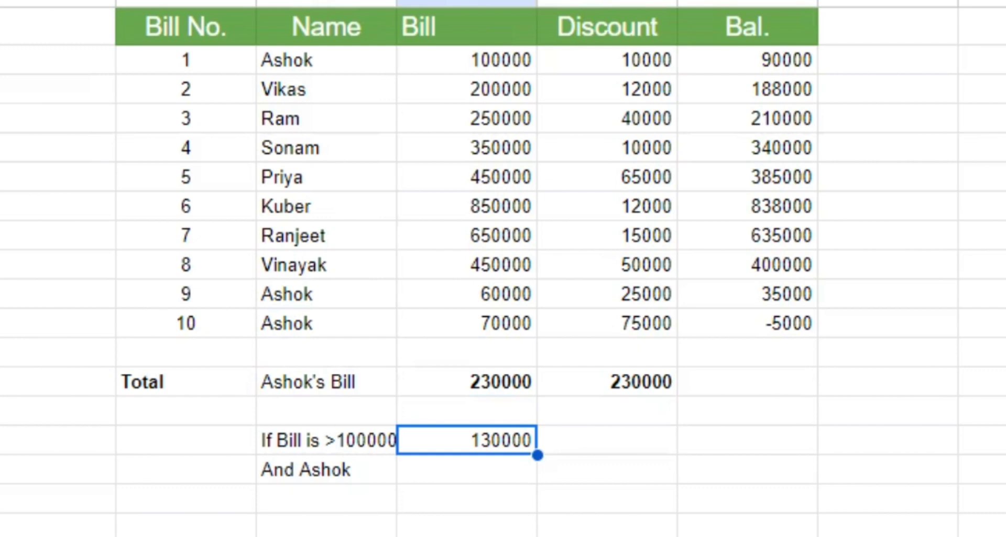
{"action": "key", "text": "Right"}
{"action": "type", "text": "=s"}
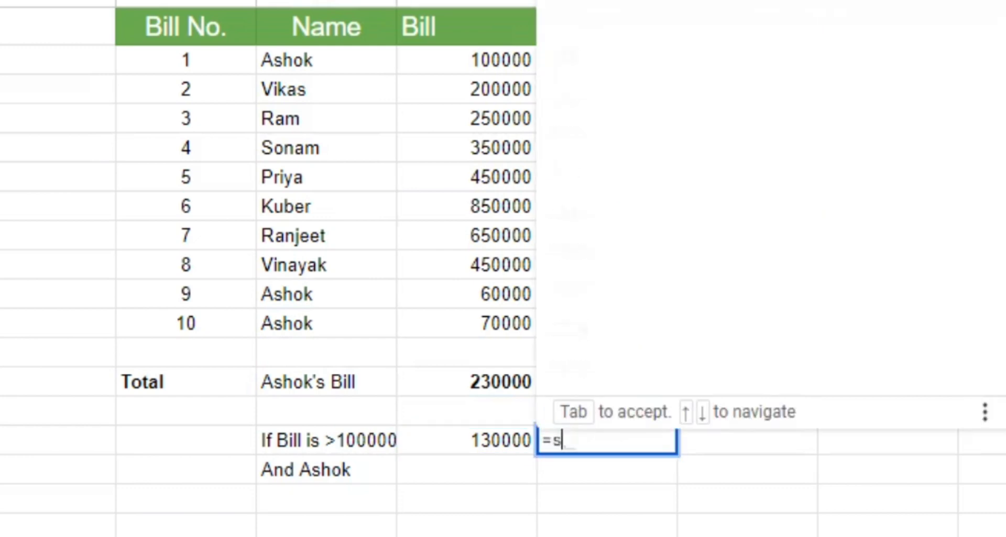
{"action": "type", "text": "umifs"}
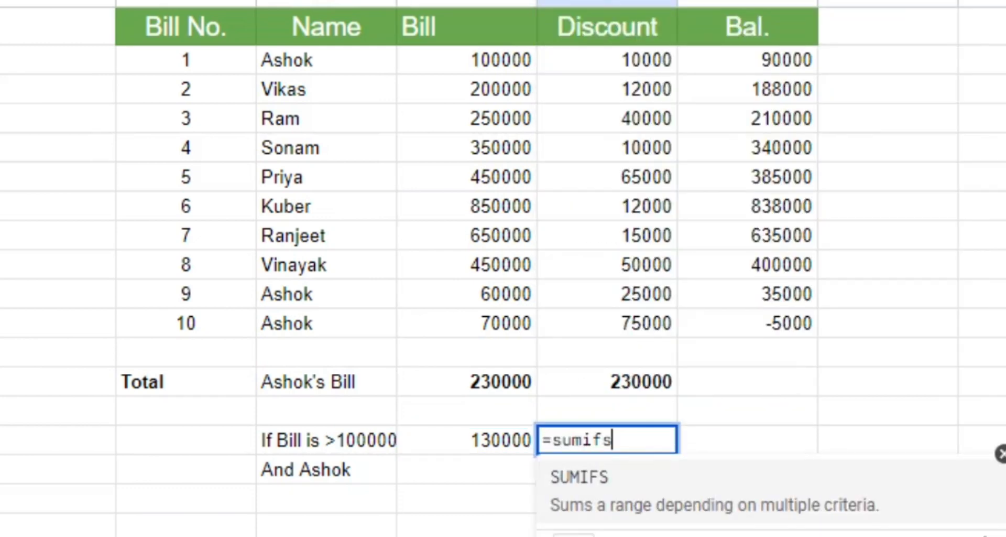
{"action": "key", "text": "Tab"}
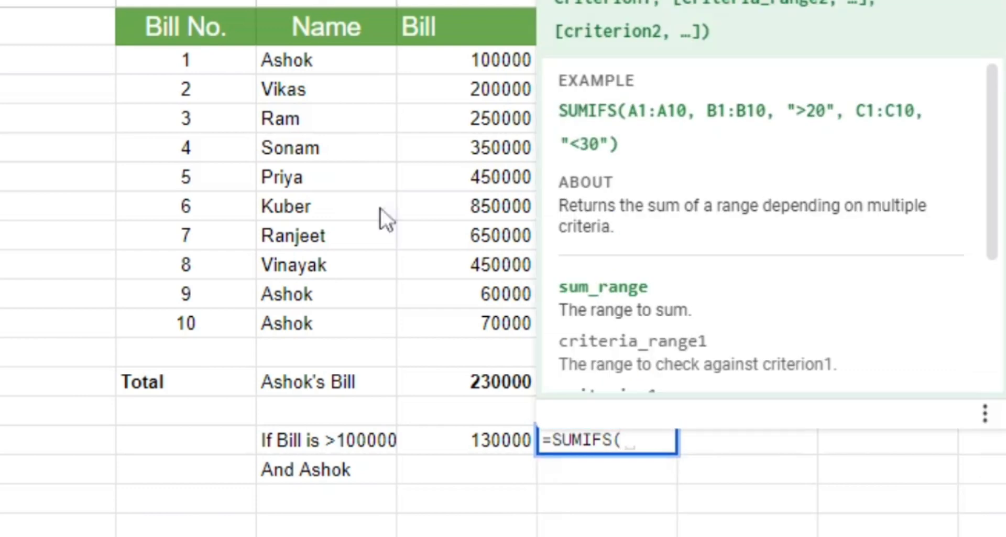
{"action": "left_click_drag", "start_coordinate": [476, 66], "coordinate": [481, 329]}
{"action": "type", "text": ","}
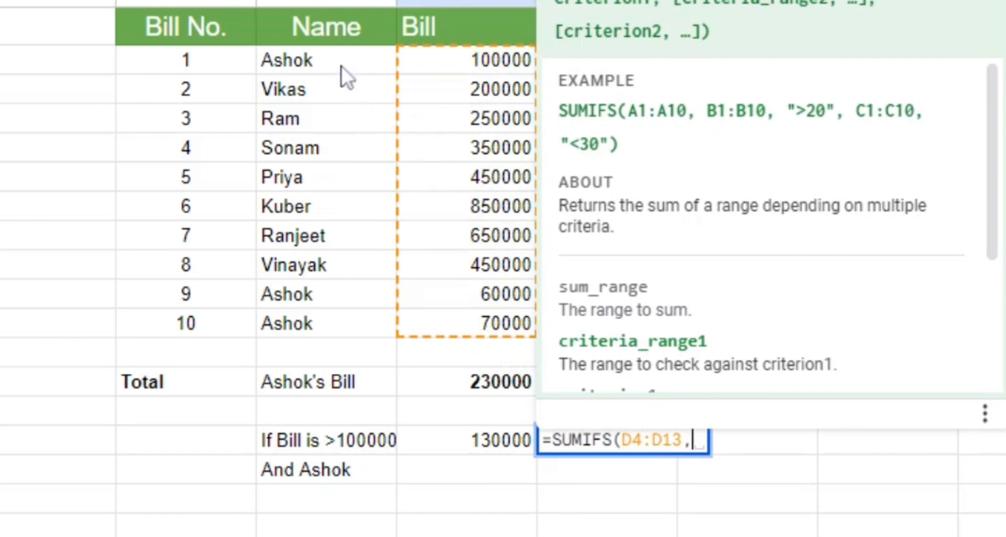
Add C4:C13 as the first criteria range of the SUMIFS formula, with the customer name from Bill No. 1 as its criterion
{"action": "left_click_drag", "start_coordinate": [339, 61], "coordinate": [330, 316]}
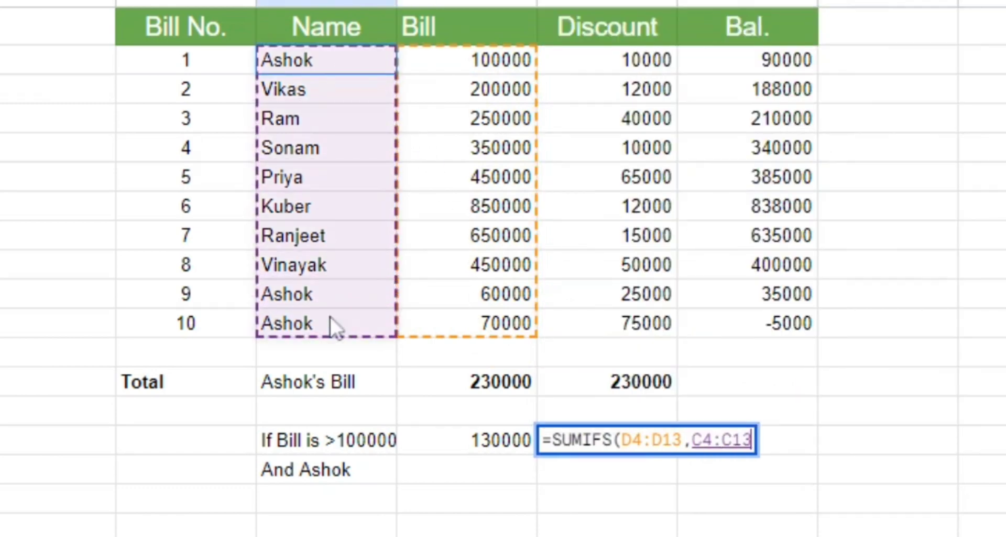
{"action": "type", "text": ",\"Ash"}
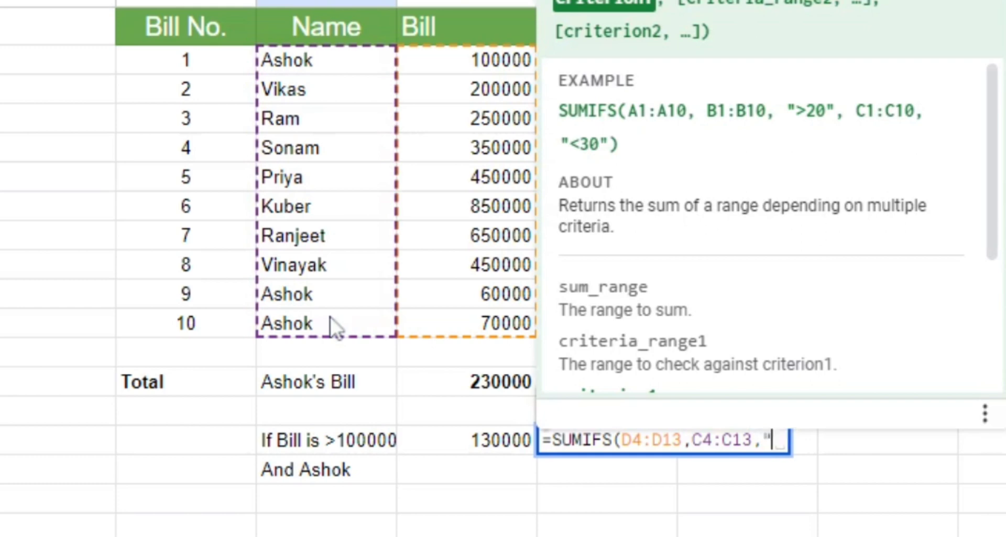
{"action": "type", "text": "ok\","}
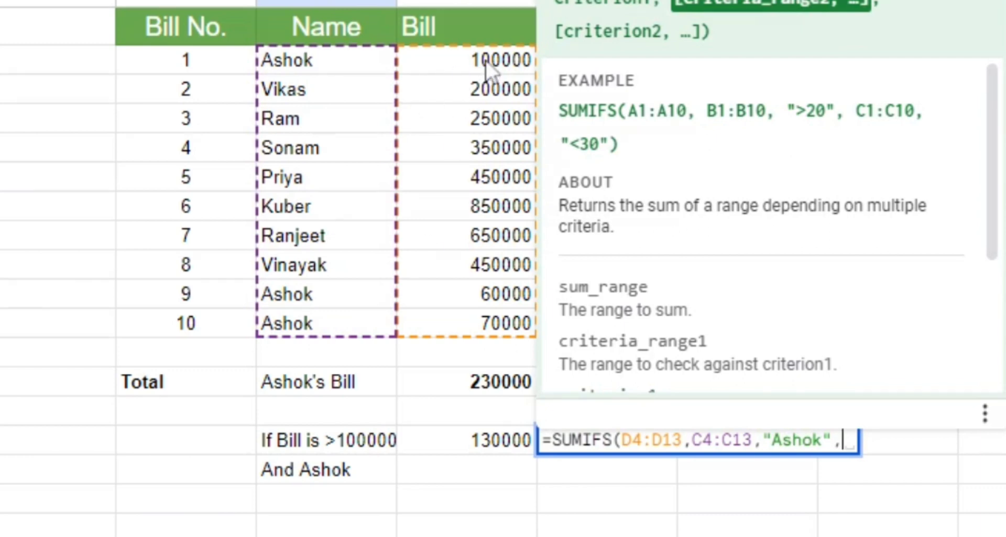
Complete the SUMIFS formula in E17 with second criteria range D4:D13 and criterion "<100000", dismissing the autofill suggestion
{"action": "left_click_drag", "start_coordinate": [486, 61], "coordinate": [492, 317]}
{"action": "type", "text": ","}
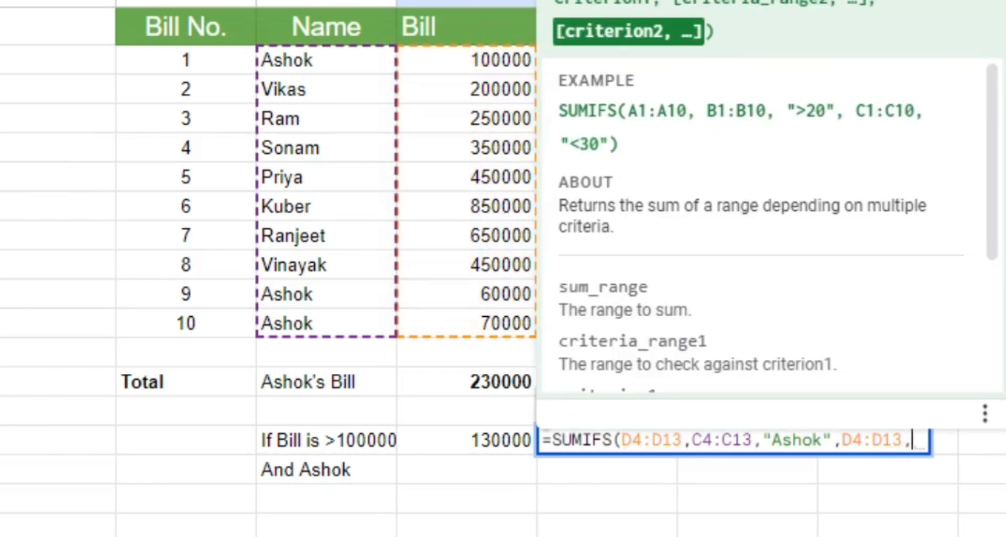
{"action": "type", "text": "<100"}
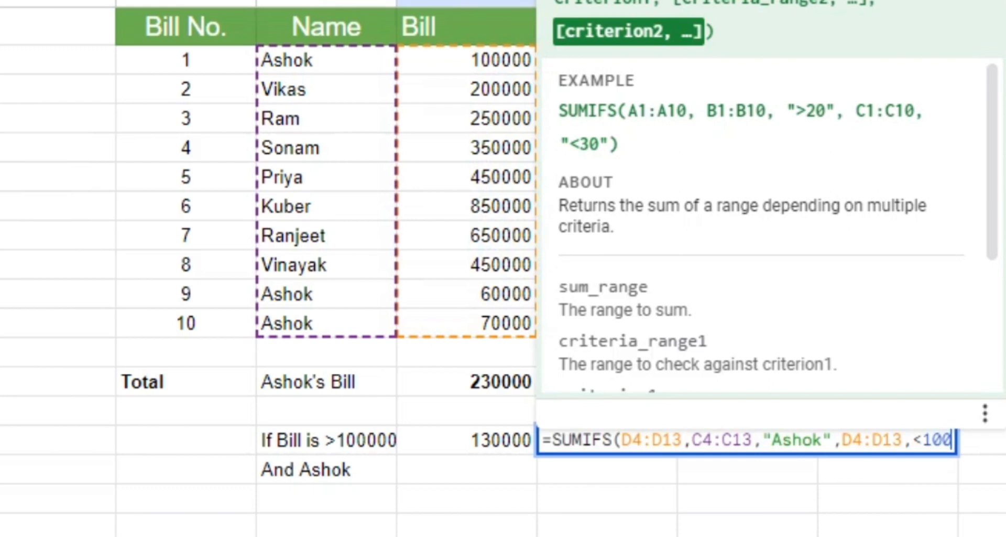
{"action": "key", "text": "BackSpace"}
{"action": "key", "text": "BackSpace"}
{"action": "key", "text": "BackSpace"}
{"action": "key", "text": "BackSpace"}
{"action": "type", "text": "\"\""}
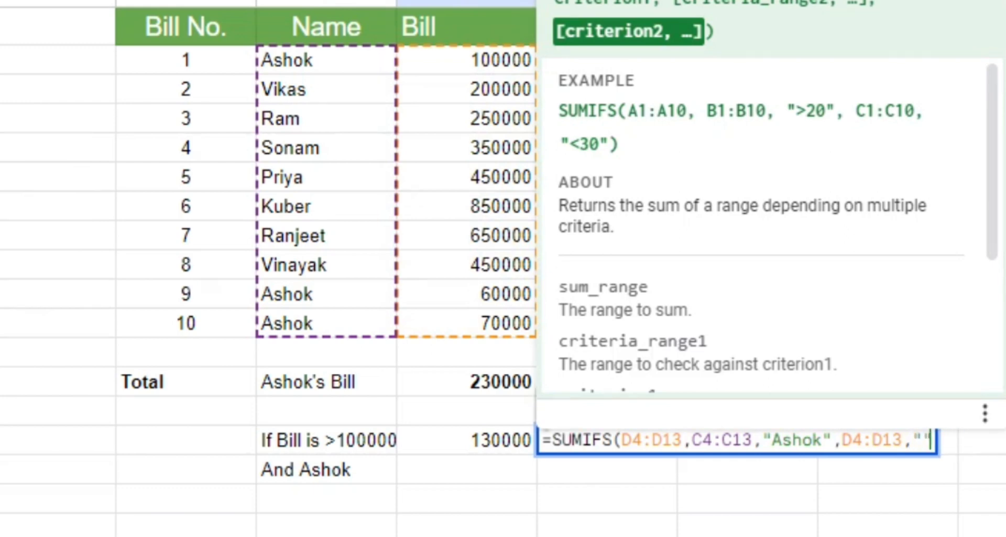
{"action": "key", "text": "Left"}
{"action": "type", "text": "<100000"}
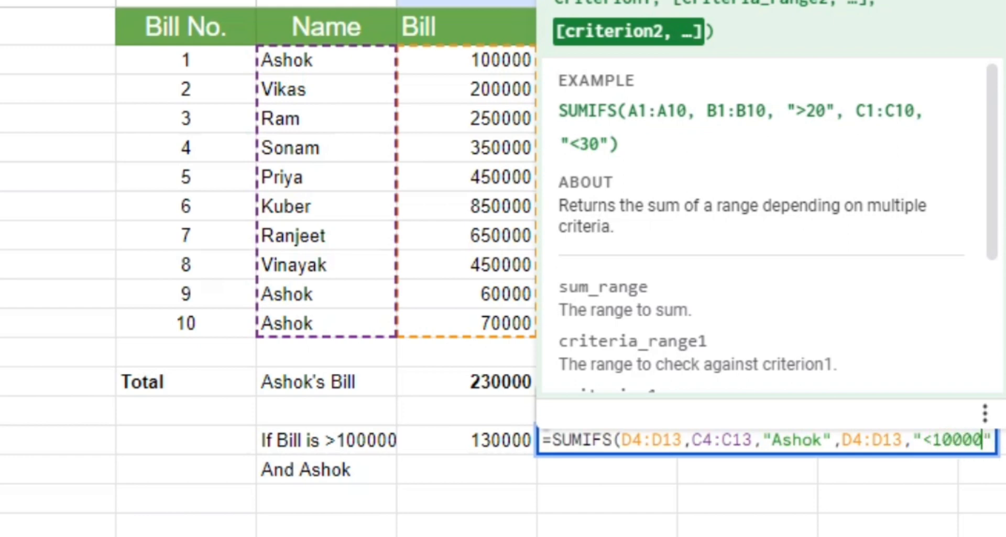
{"action": "key", "text": "Right"}
{"action": "type", "text": ")"}
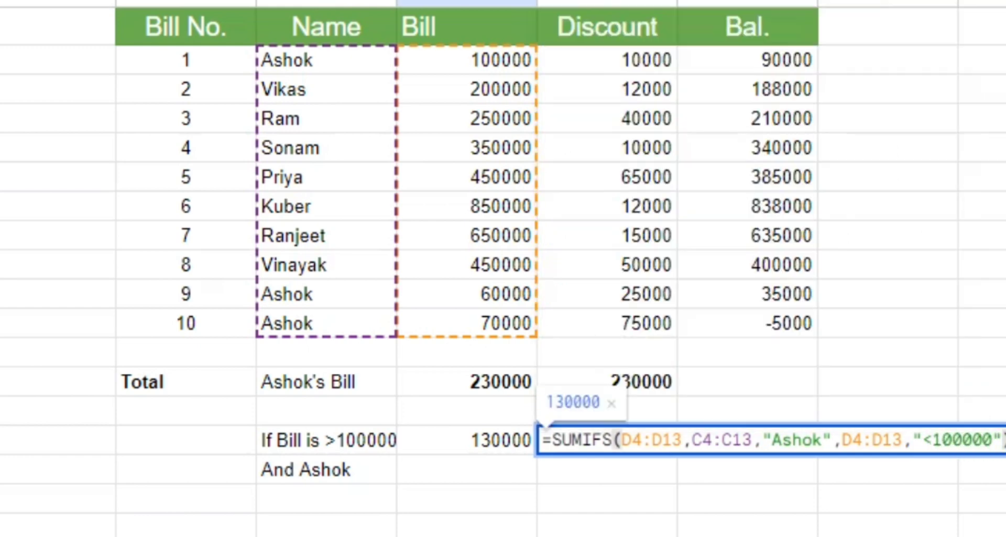
{"action": "key", "text": "Return"}
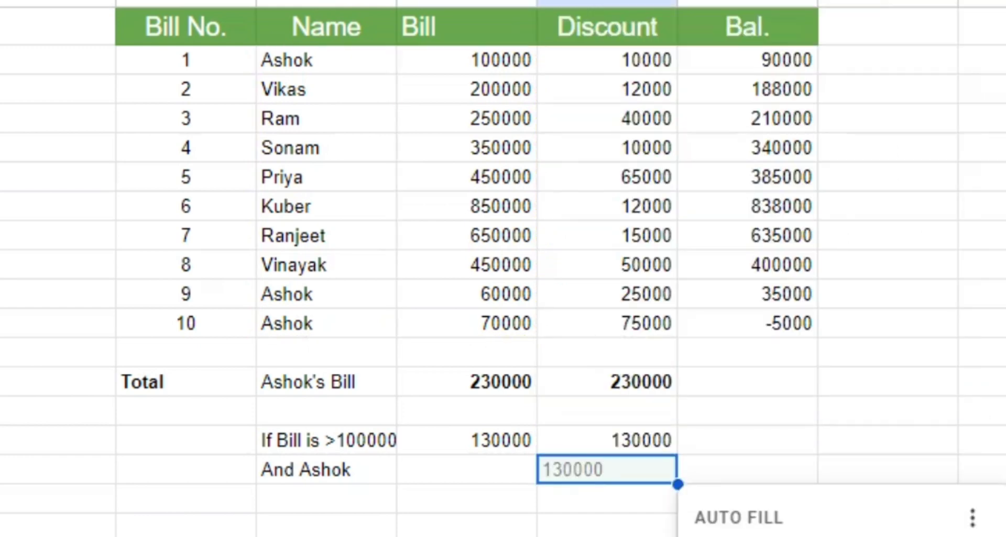
{"action": "key", "text": "Escape"}
{"action": "key", "text": "Up"}
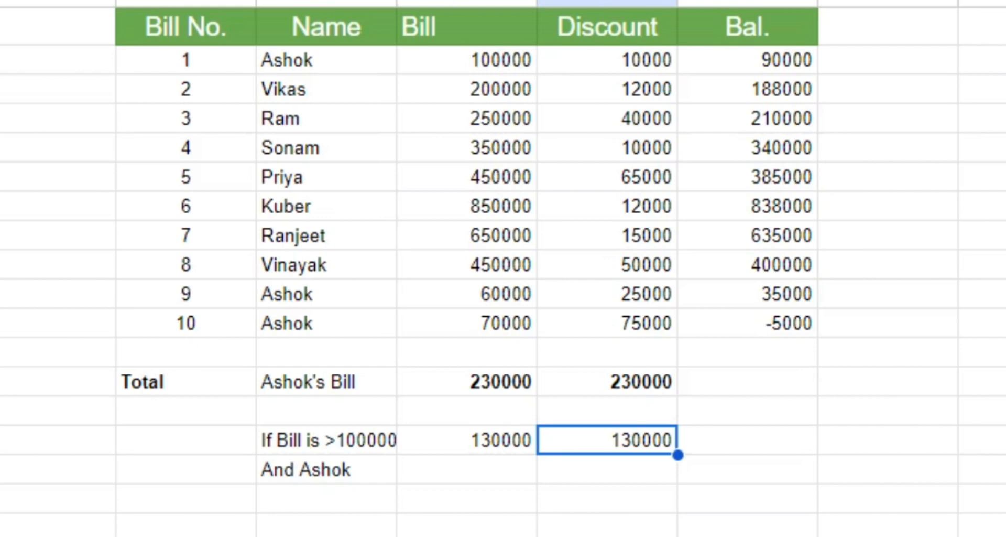
Change the Bill criterion in the E17 SUMIFS formula to "<=100000" so that it includes Bill No. 1
{"action": "left_click", "coordinate": [510, 63]}
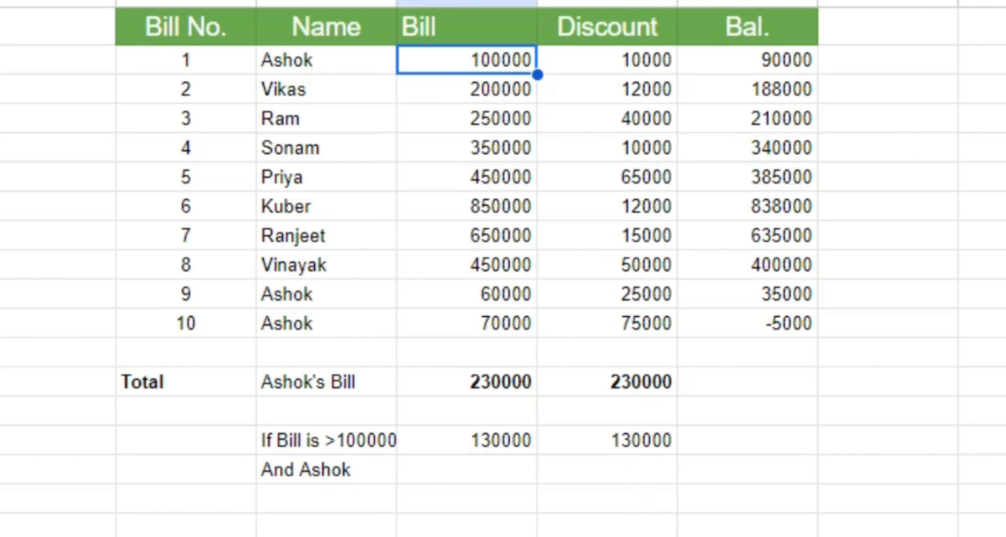
{"action": "left_click", "coordinate": [634, 449]}
{"action": "double_click", "coordinate": [647, 441]}
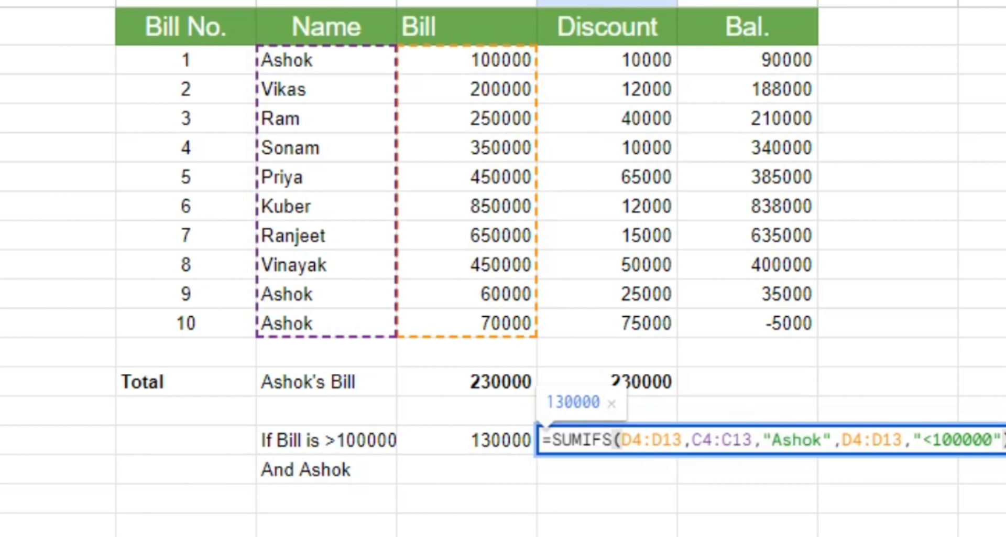
{"action": "left_click", "coordinate": [933, 440]}
{"action": "type", "text": "="}
{"action": "key", "text": "Return"}
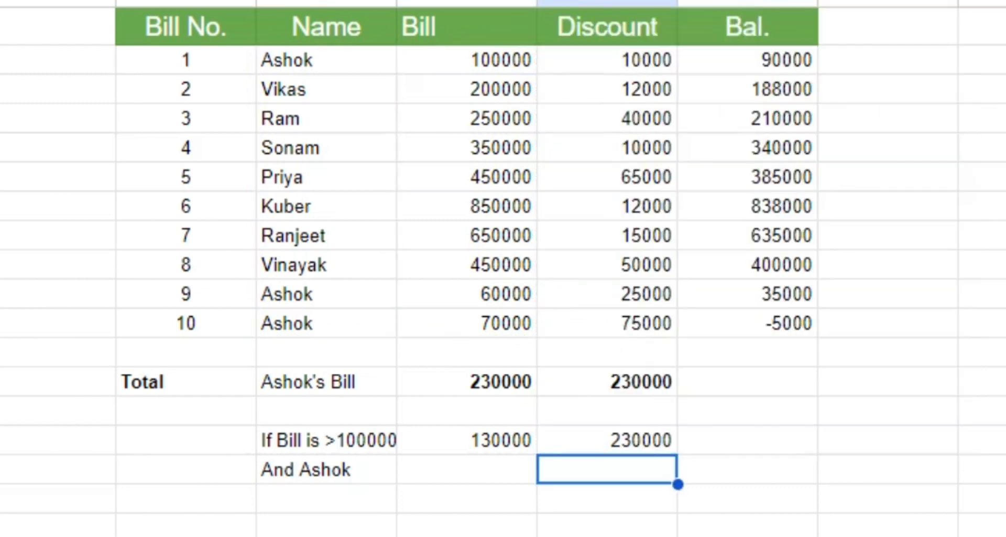
{"action": "key", "text": "Up"}
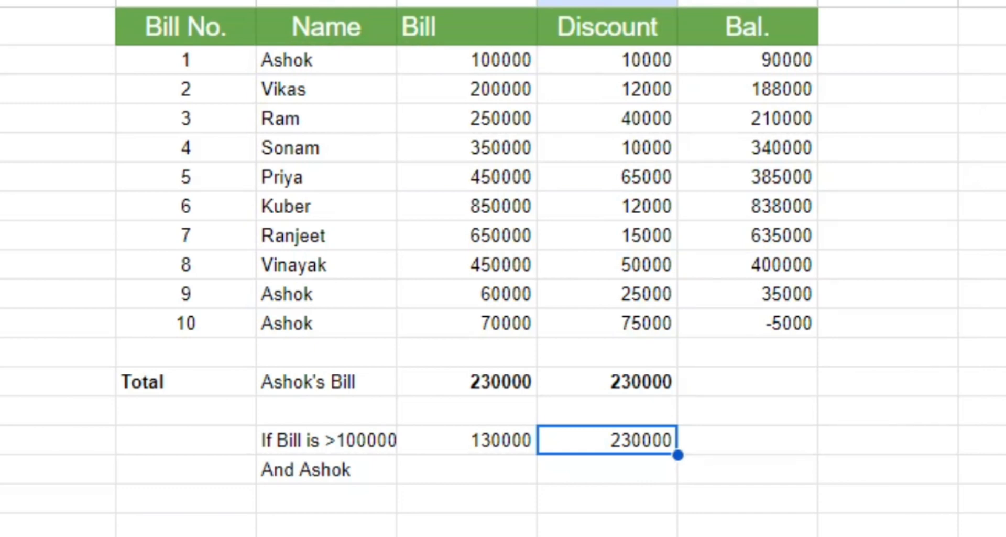
Set the Bill amount of Bill No. 1 to 110000
{"action": "left_click", "coordinate": [500, 66]}
{"action": "type", "text": "1"}
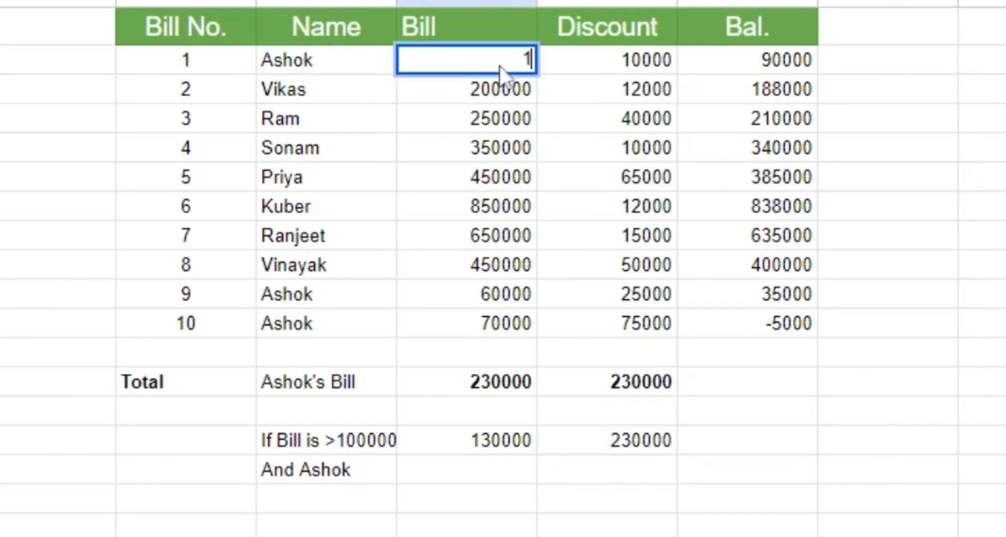
{"action": "type", "text": "10000"}
{"action": "key", "text": "Return"}
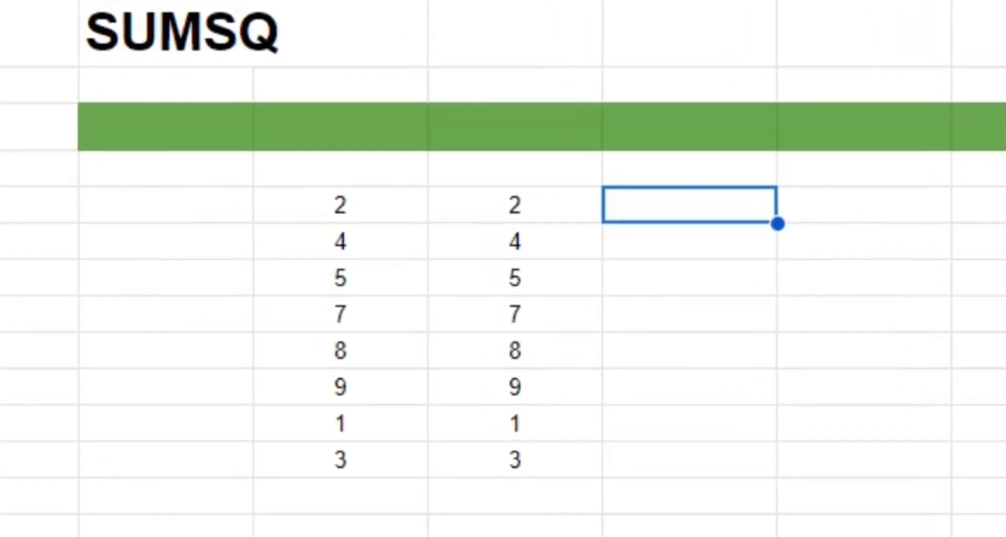
On the SUMSQ sheet, enter a SUMSQ formula in E5 that sums the squares of C5 and D5
{"action": "type", "text": "=sum"}
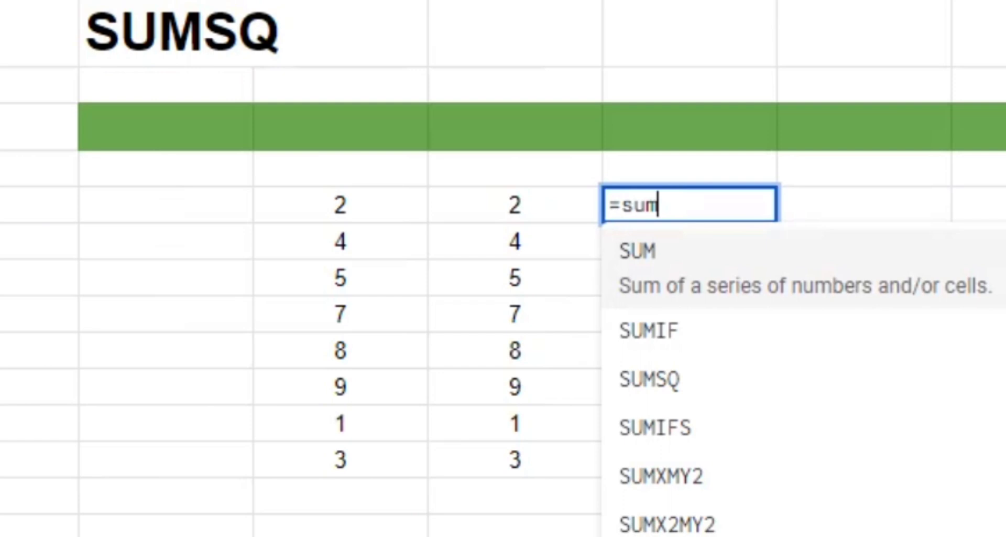
{"action": "type", "text": "sq"}
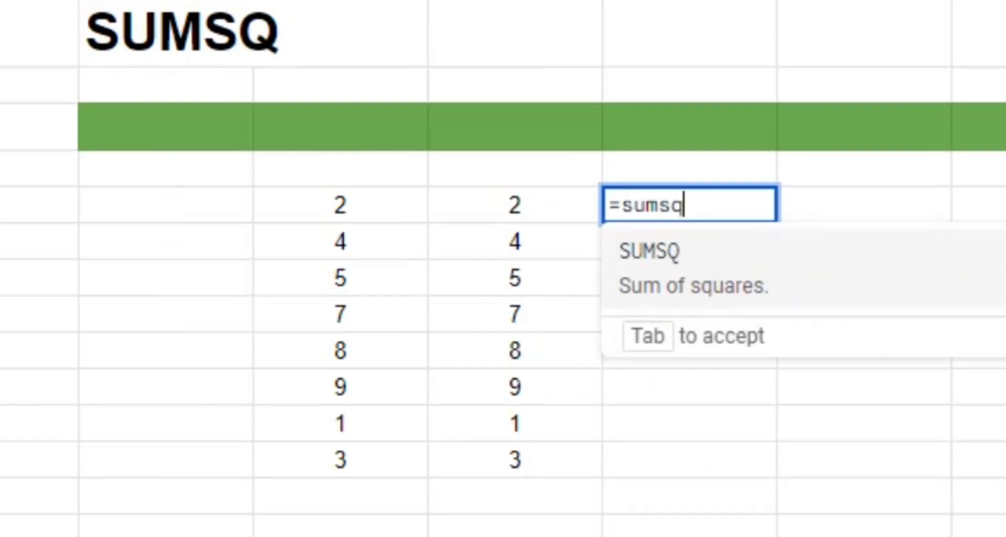
{"action": "key", "text": "Tab"}
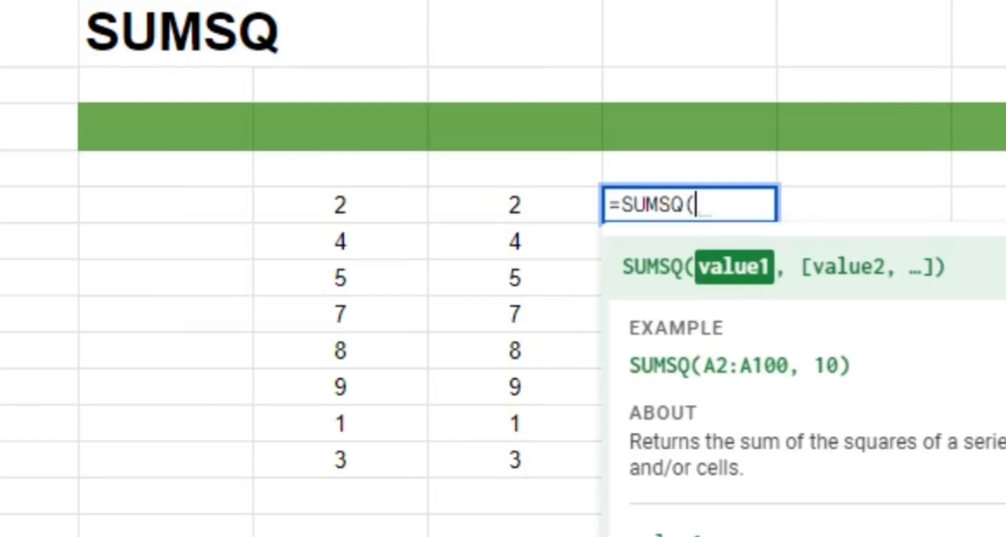
{"action": "left_click", "coordinate": [356, 213]}
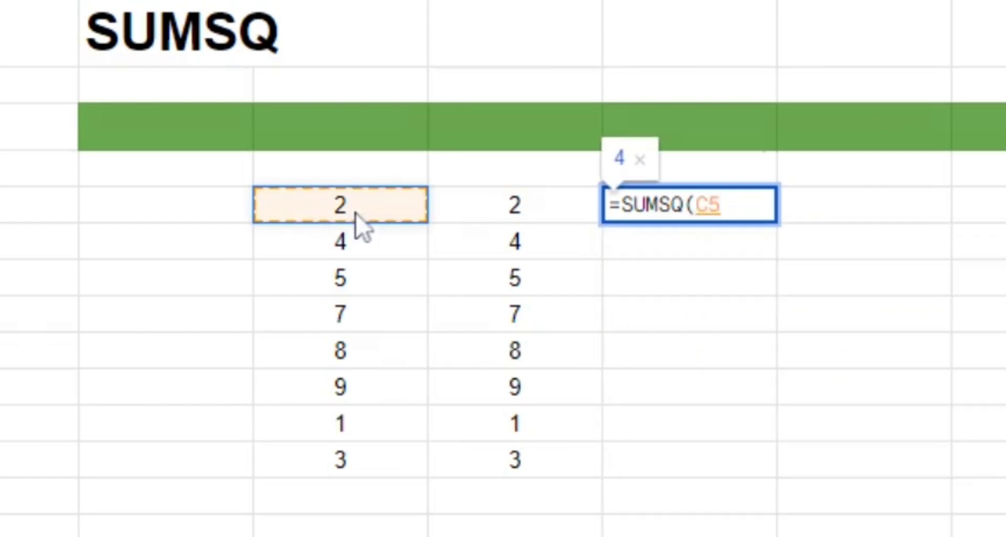
{"action": "type", "text": ","}
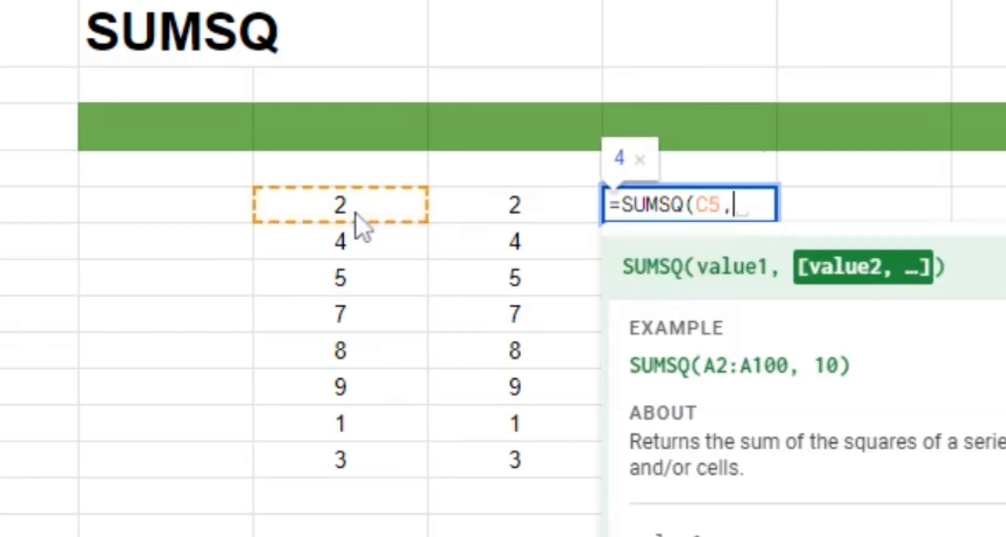
{"action": "left_click", "coordinate": [547, 216]}
{"action": "type", "text": ","}
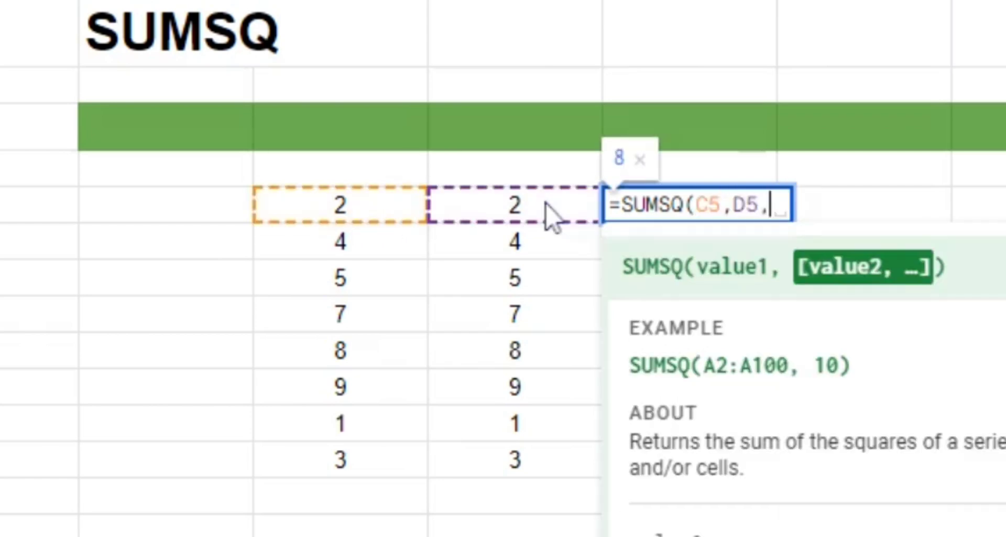
{"action": "key", "text": "BackSpace"}
{"action": "type", "text": ")"}
{"action": "key", "text": "Return"}
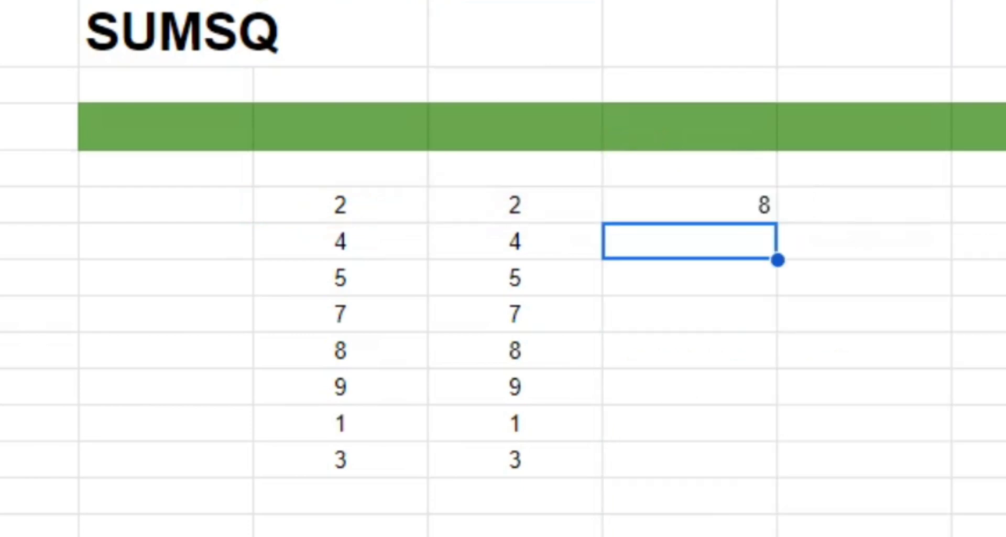
Review the two source values in row 5 and fill the SUMSQ formula from E5 down to E12
{"action": "key", "text": "Up"}
{"action": "key", "text": "Left"}
{"action": "key", "text": "Left"}
{"action": "key", "text": "Right"}
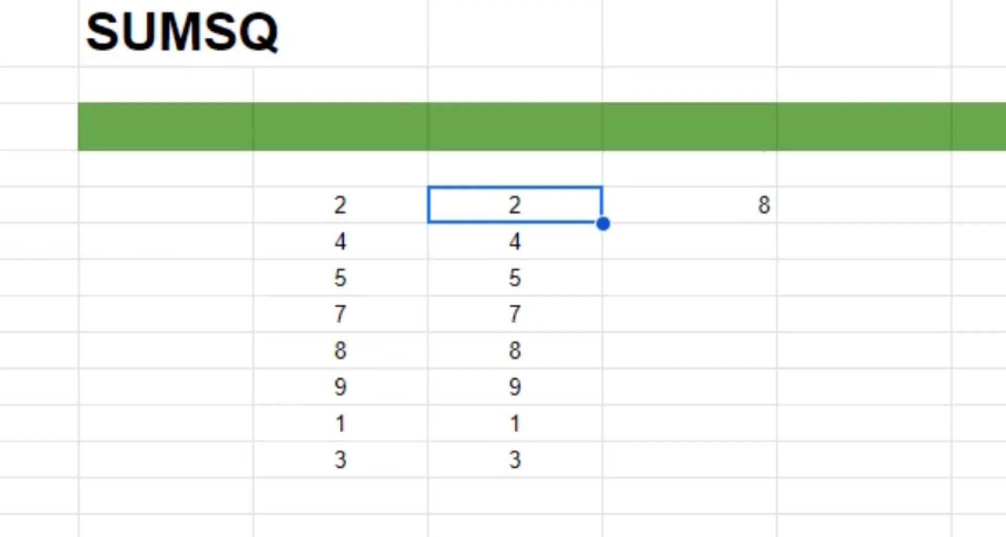
{"action": "left_click", "coordinate": [690, 205]}
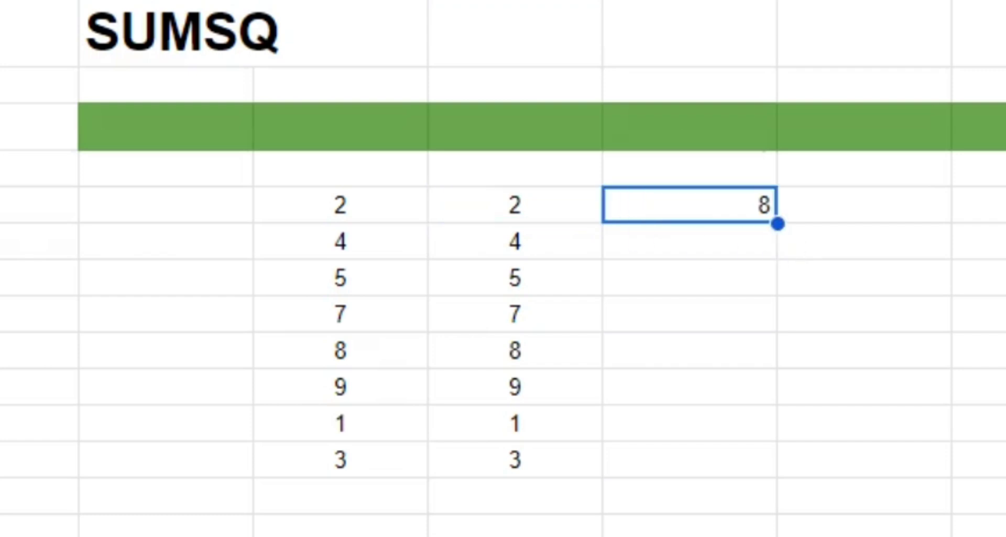
{"action": "left_click_drag", "start_coordinate": [778, 224], "coordinate": [778, 472]}
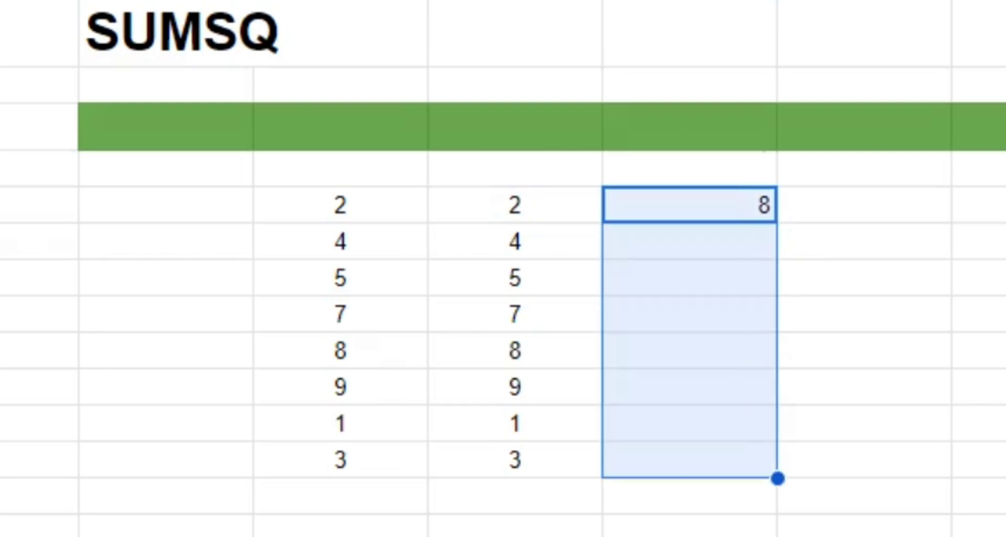
Examine the source values and the SUMSQ result in row 6
{"action": "left_click", "coordinate": [363, 244]}
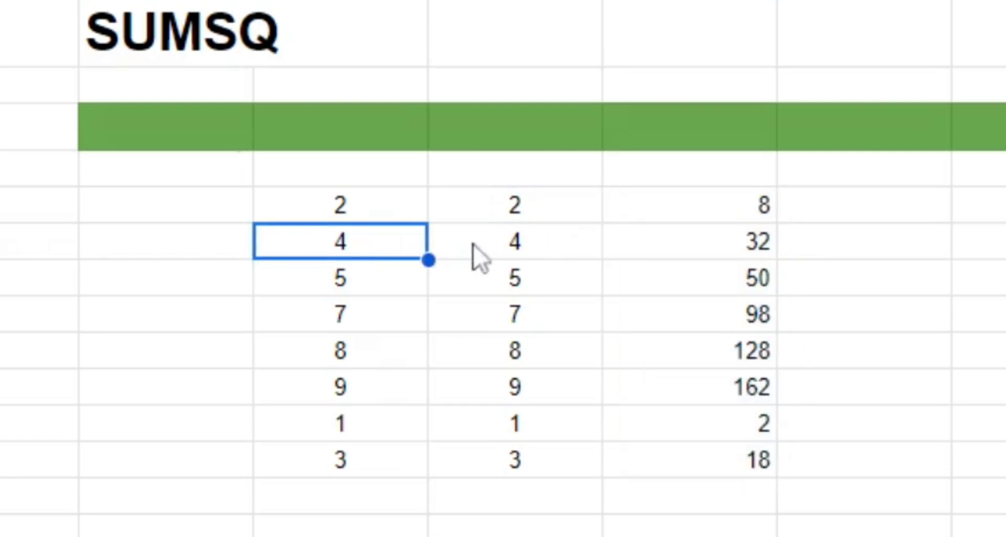
{"action": "left_click", "coordinate": [518, 245]}
{"action": "left_click", "coordinate": [705, 252]}
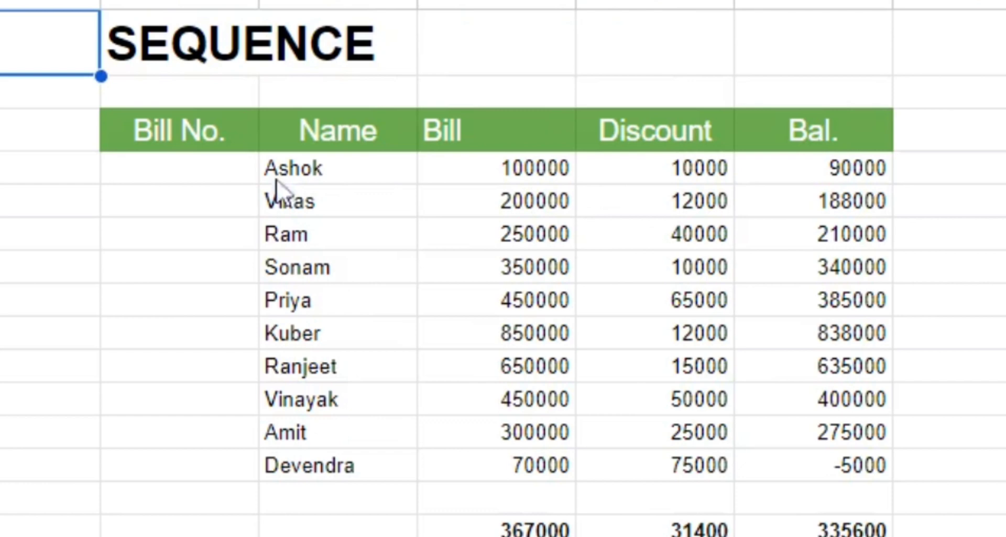
On the SEQUENCE sheet, manually enter the numbers 1 to 10 down the Bill No. column
{"action": "left_click", "coordinate": [204, 195]}
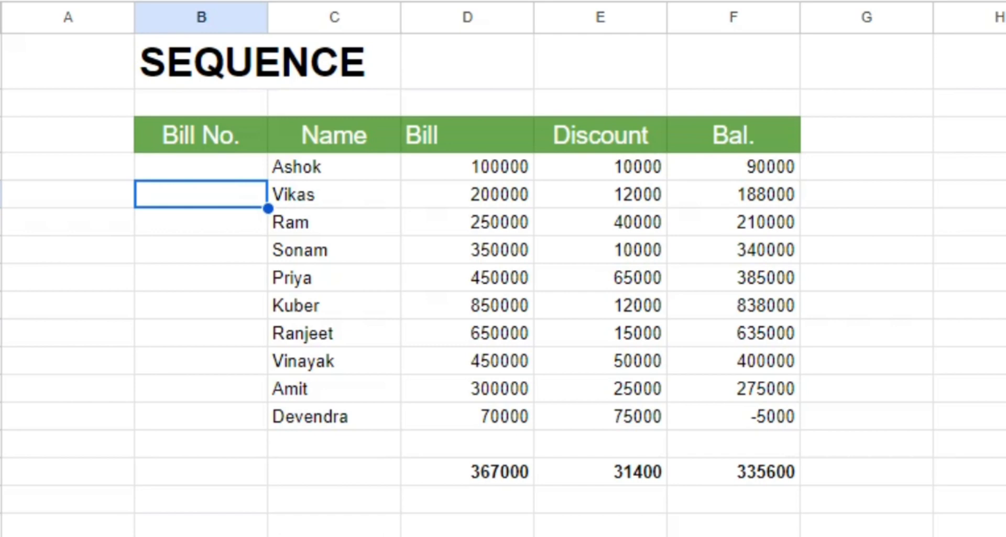
{"action": "key", "text": "Up"}
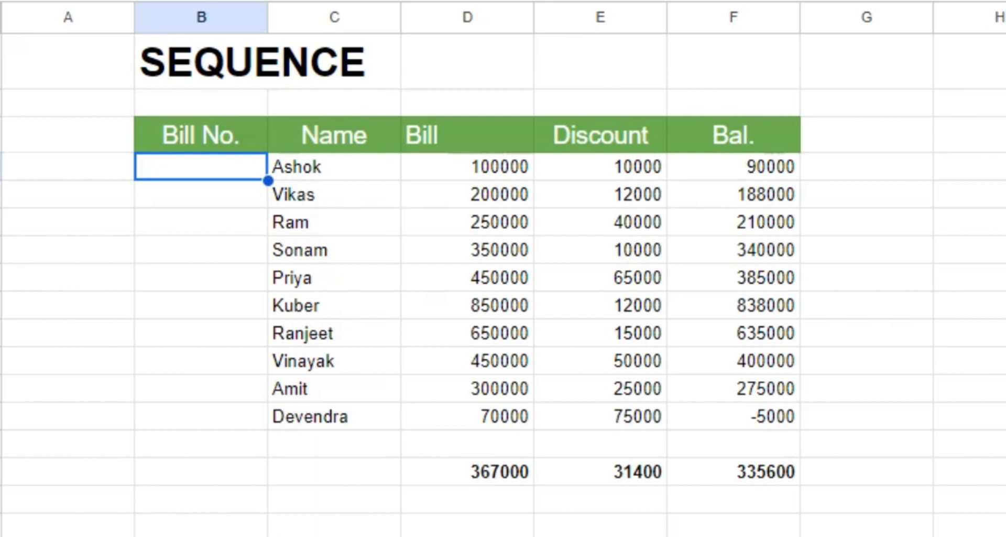
{"action": "type", "text": "1"}
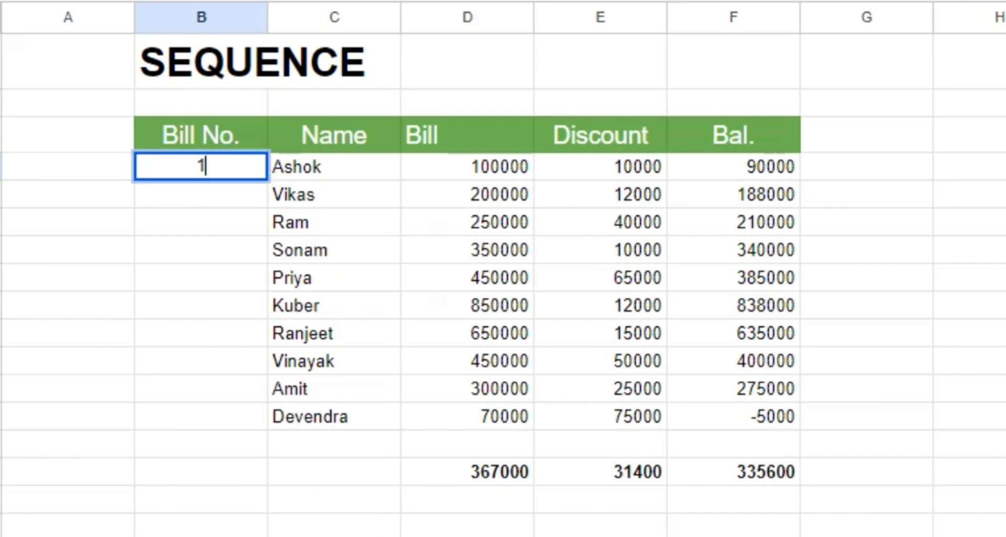
{"action": "key", "text": "Return"}
{"action": "type", "text": "2 3"}
{"action": "key", "text": "Return"}
{"action": "type", "text": "4"}
{"action": "key", "text": "Return"}
{"action": "type", "text": "5 6"}
{"action": "key", "text": "Return"}
{"action": "type", "text": "7"}
{"action": "key", "text": "Return"}
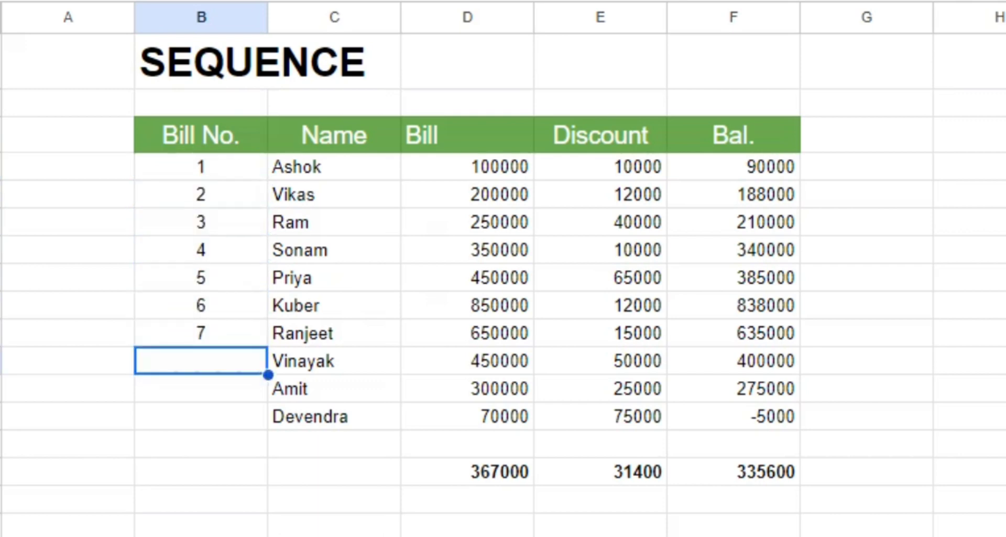
{"action": "type", "text": "8 9"}
{"action": "key", "text": "Return"}
{"action": "type", "text": "10"}
{"action": "key", "text": "Return"}
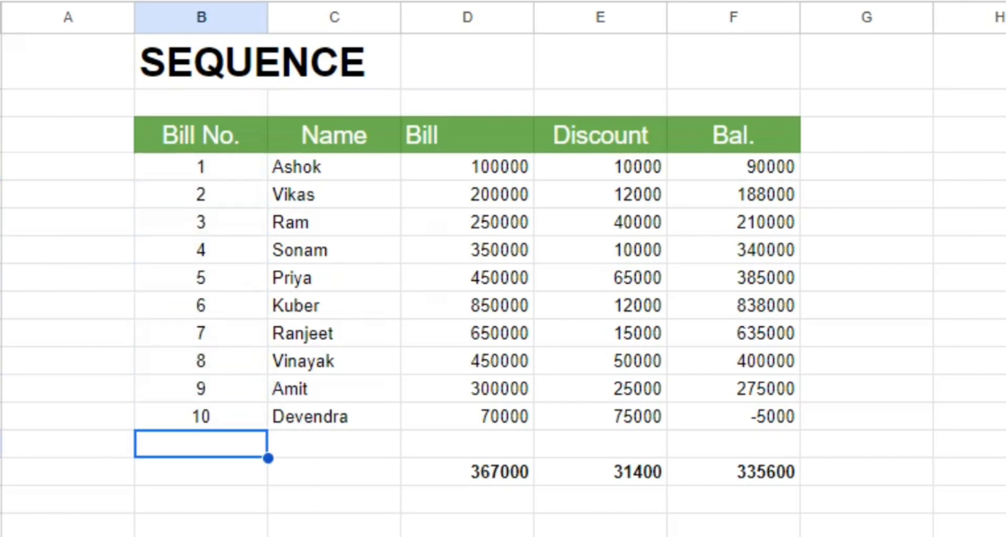
Delete the row of Bill No. 5 and undo the deletion
{"action": "left_click", "coordinate": [62, 278]}
{"action": "right_click", "coordinate": [61, 277]}
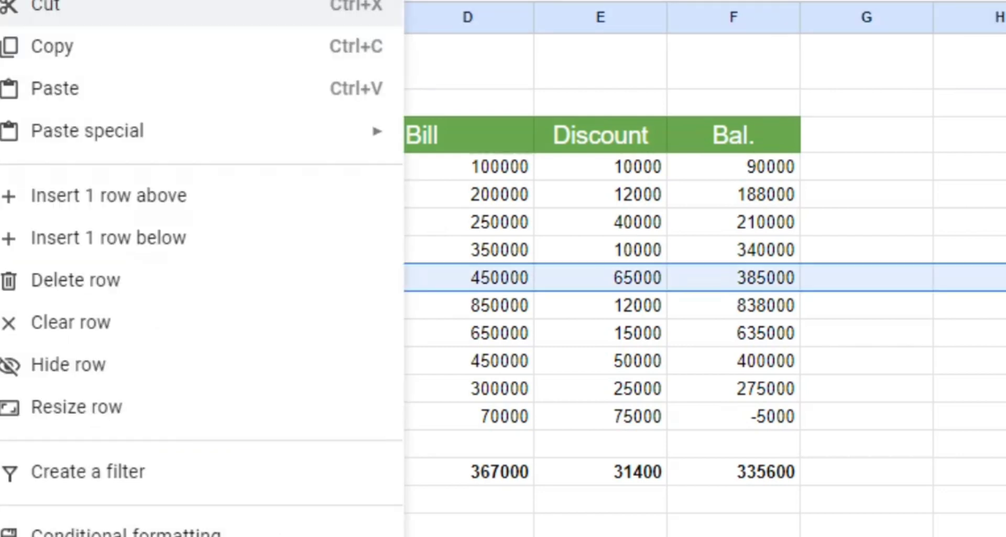
{"action": "left_click", "coordinate": [60, 279]}
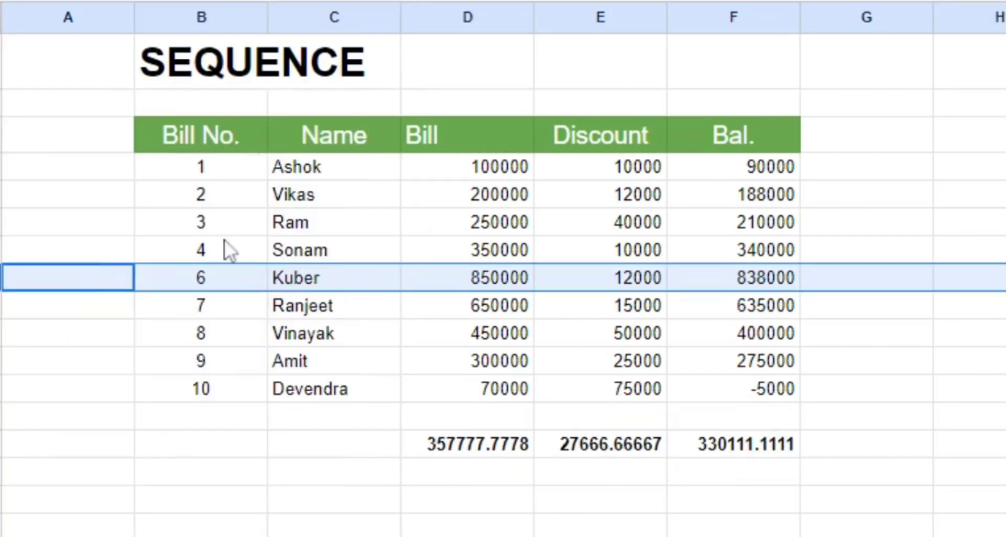
{"action": "key", "text": "ctrl+z"}
Clear the manually entered numbers 1 to 10 from the Bill No. column
{"action": "left_click", "coordinate": [209, 166]}
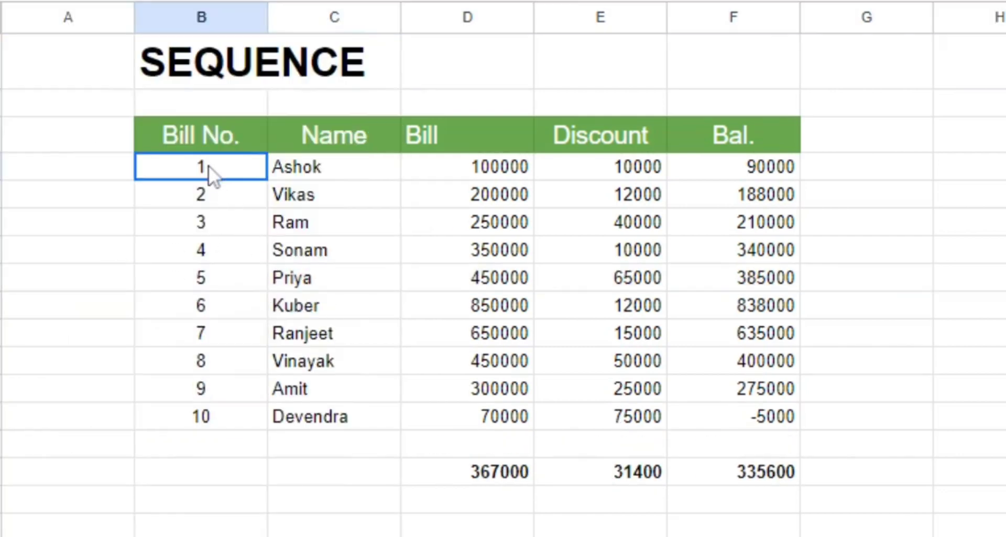
{"action": "key", "text": "BackSpace"}
{"action": "key", "text": "Return"}
{"action": "key", "text": "BackSpace"}
{"action": "key", "text": "Return"}
{"action": "key", "text": "BackSpace"}
{"action": "key", "text": "Return"}
{"action": "key", "text": "BackSpace"}
{"action": "key", "text": "Return"}
{"action": "key", "text": "BackSpace"}
{"action": "key", "text": "Return"}
{"action": "key", "text": "BackSpace"}
{"action": "key", "text": "Return"}
{"action": "key", "text": "BackSpace"}
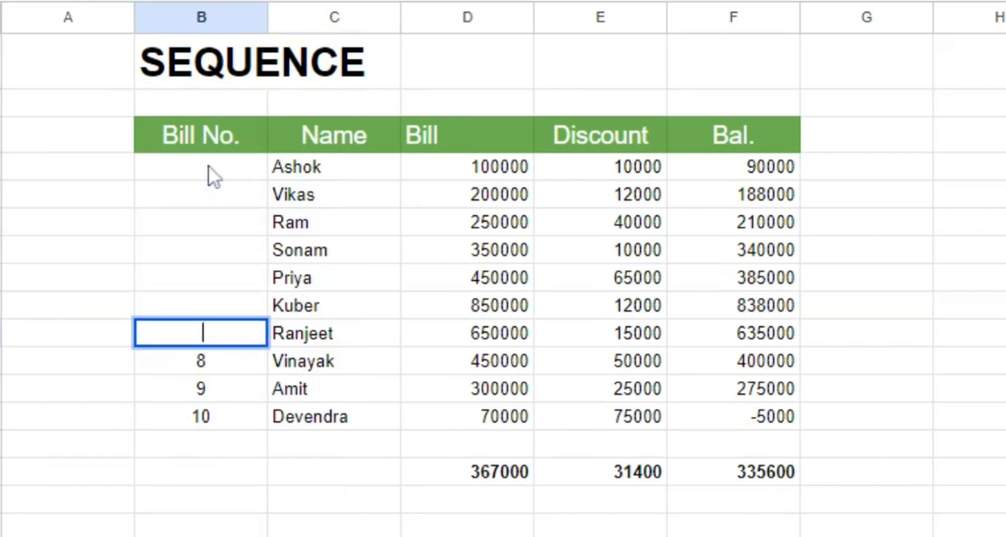
{"action": "key", "text": "Return"}
{"action": "key", "text": "BackSpace"}
{"action": "key", "text": "Return"}
{"action": "key", "text": "BackSpace"}
{"action": "key", "text": "Return"}
{"action": "key", "text": "BackSpace"}
{"action": "key", "text": "Up"}
Try to number the bills with =SEQUENCE(10,1,1) in the first Bill No. cell and delete the formula again
{"action": "key", "text": "Up"}
{"action": "key", "text": "Up"}
{"action": "key", "text": "Up"}
{"action": "key", "text": "Up"}
{"action": "key", "text": "Up"}
{"action": "key", "text": "Up"}
{"action": "key", "text": "Up"}
{"action": "key", "text": "Up"}
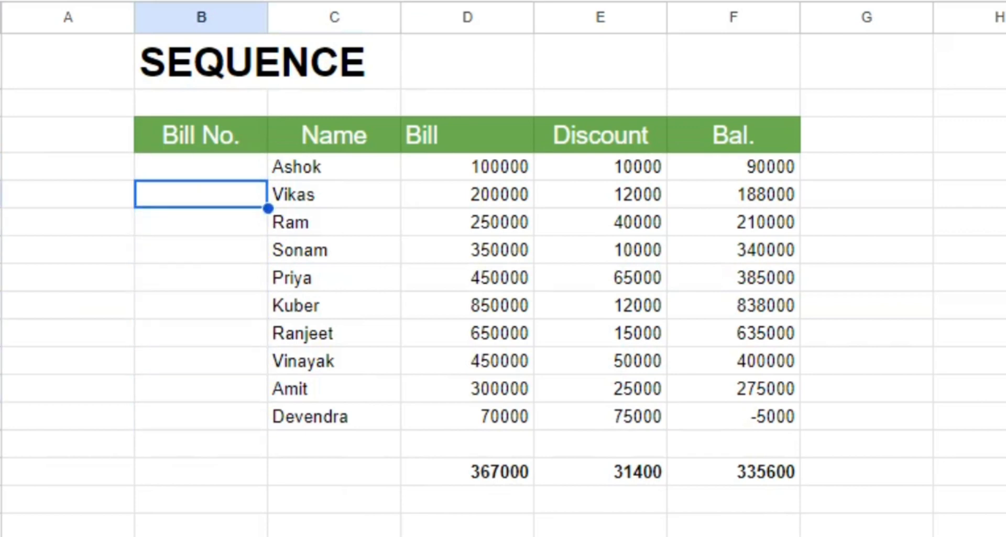
{"action": "type", "text": "=seq"}
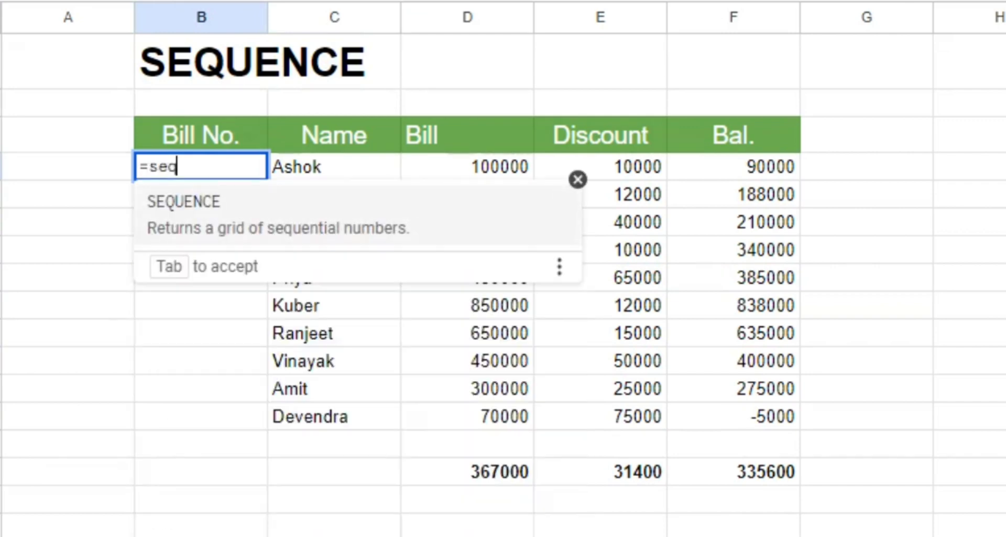
{"action": "key", "text": "Tab"}
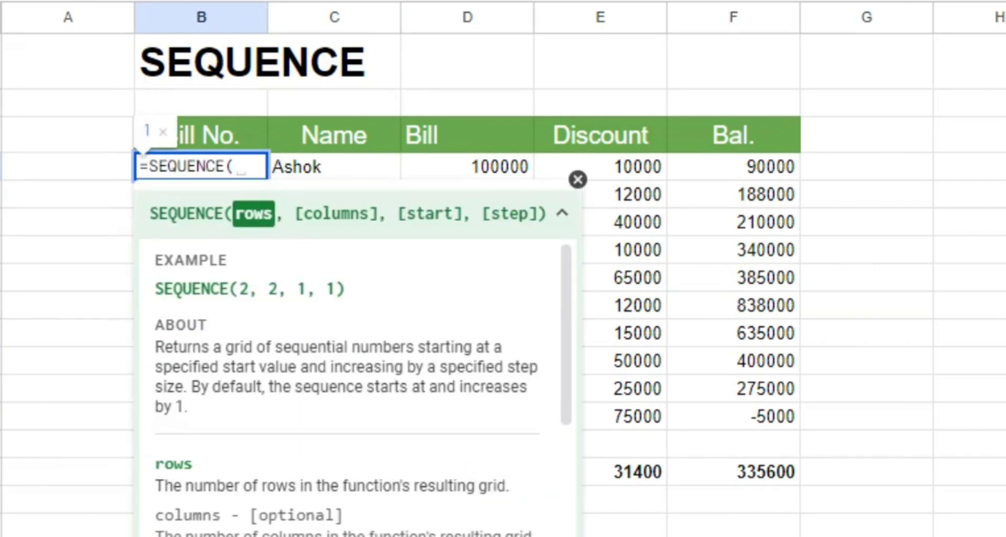
{"action": "type", "text": "10"}
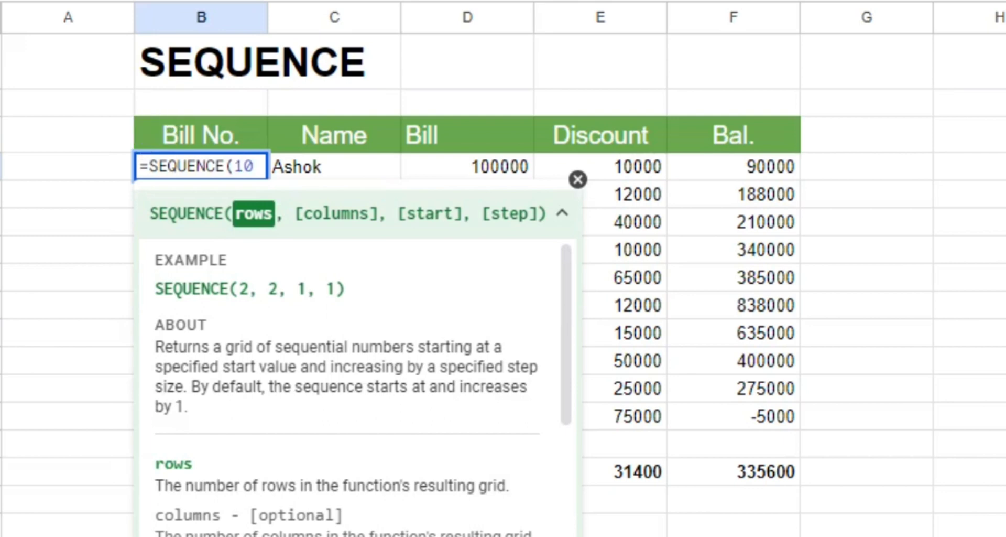
{"action": "type", "text": ","}
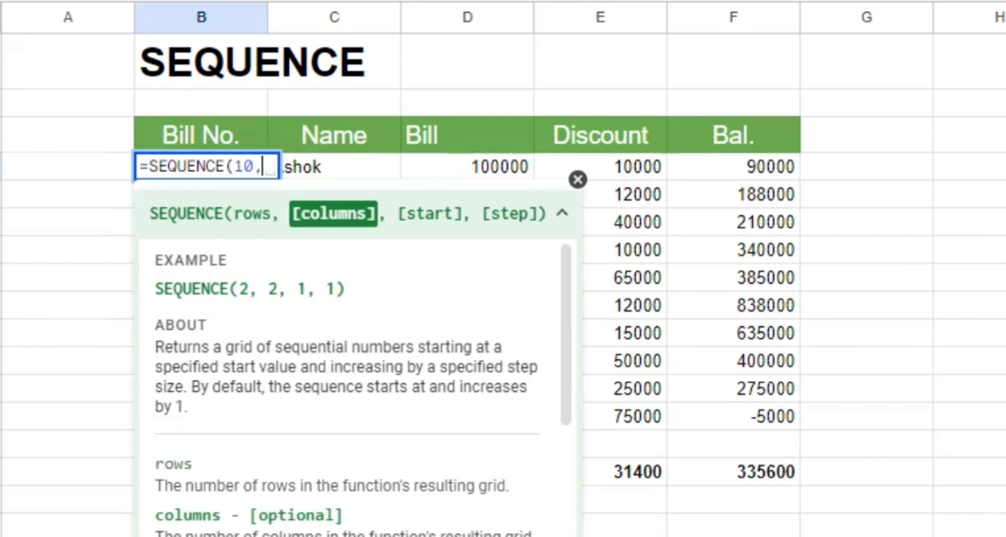
{"action": "type", "text": "1,"}
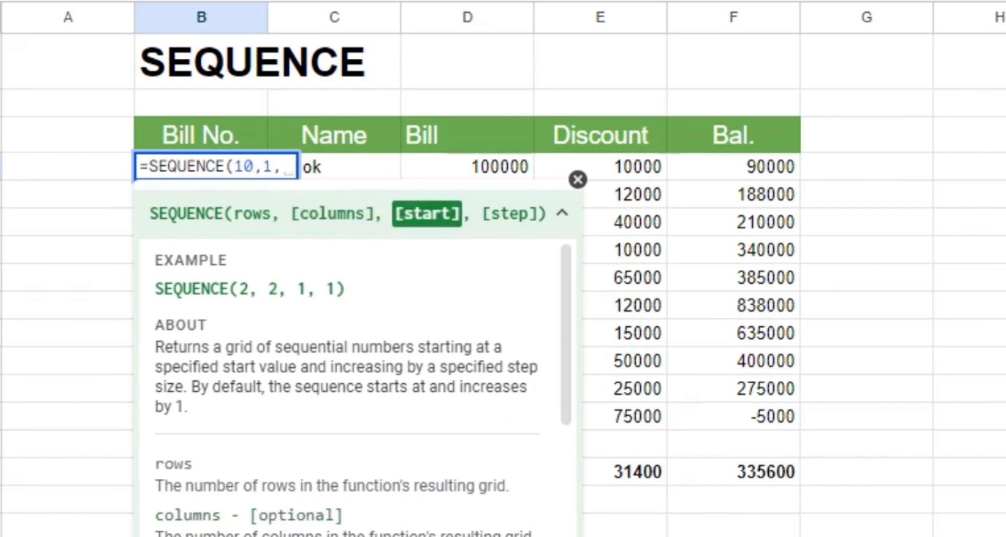
{"action": "type", "text": "1)"}
{"action": "key", "text": "Return"}
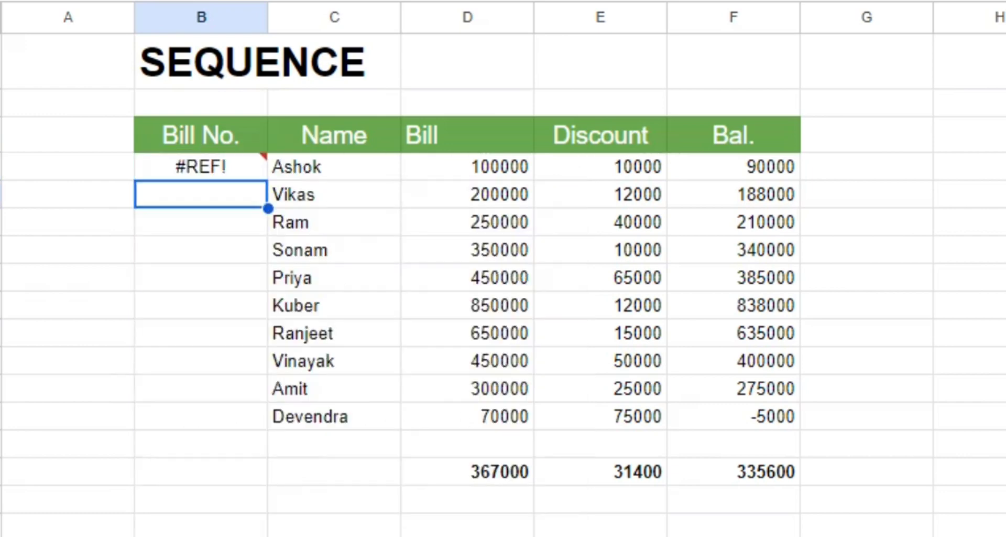
{"action": "key", "text": "Up"}
{"action": "key", "text": "Delete"}
Check the cells down the Bill No. column for leftover content
{"action": "key", "text": "Down"}
{"action": "key", "text": "Down"}
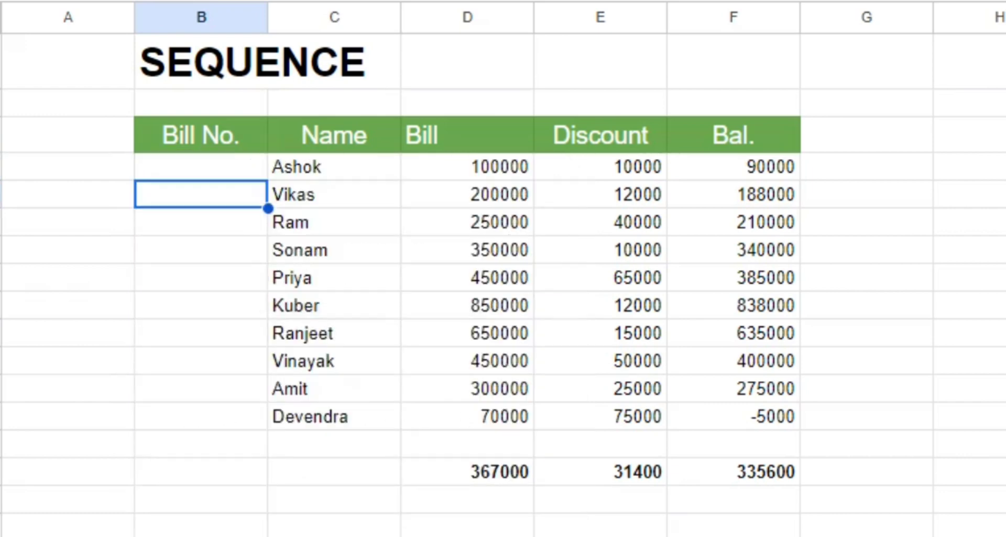
{"action": "key", "text": "Down"}
{"action": "key", "text": "Down"}
{"action": "key", "text": "Down"}
{"action": "key", "text": "Up"}
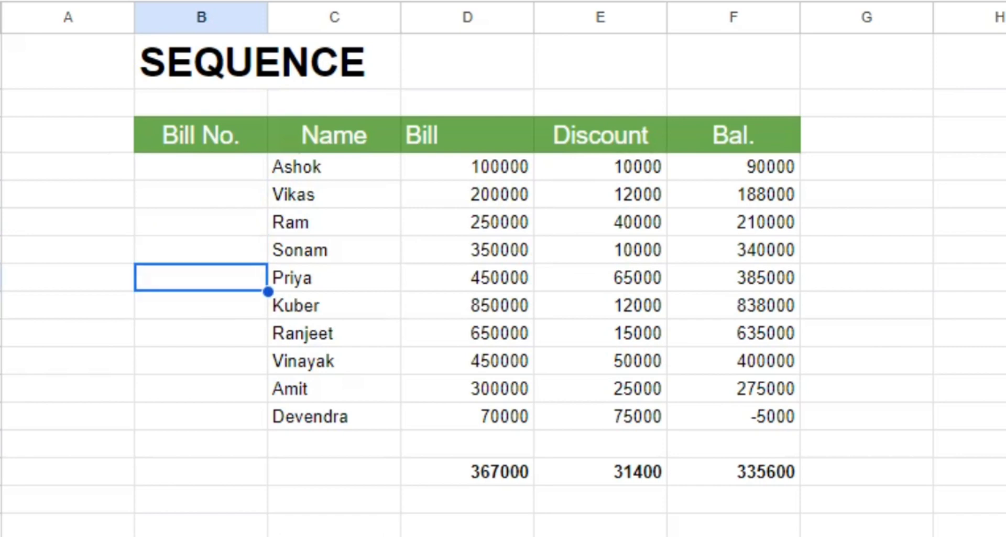
{"action": "key", "text": "Down"}
{"action": "key", "text": "Down"}
{"action": "key", "text": "Down"}
{"action": "key", "text": "Down"}
{"action": "key", "text": "Down"}
{"action": "key", "text": "Down"}
{"action": "key", "text": "Down"}
{"action": "key", "text": "Down"}
{"action": "key", "text": "Down"}
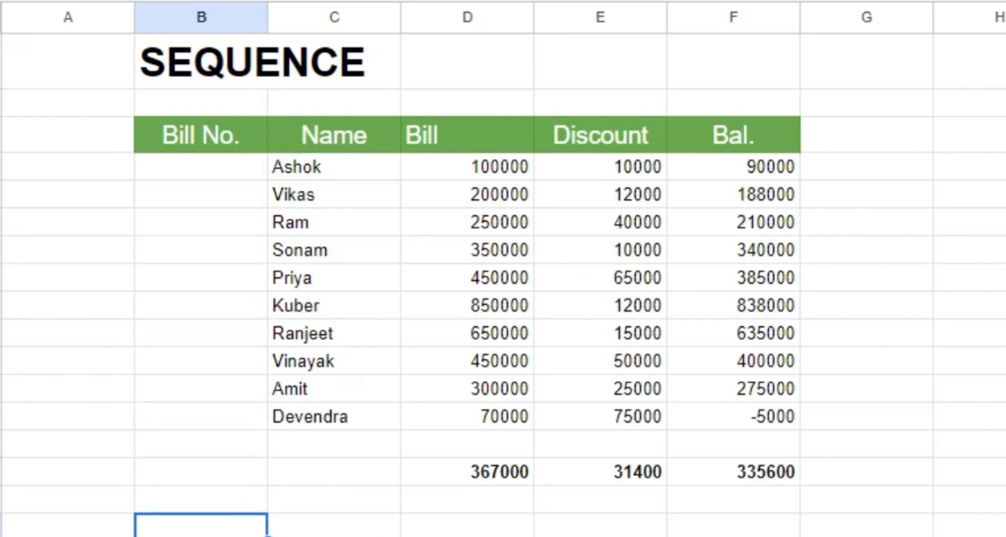
Enter =SEQUENCE(10,1,1) in the first Bill No. cell to number the ten bills
{"action": "key", "text": "Up"}
{"action": "key", "text": "Up"}
{"action": "key", "text": "Up"}
{"action": "key", "text": "Up"}
{"action": "key", "text": "Up"}
{"action": "key", "text": "Up"}
{"action": "key", "text": "Up"}
{"action": "key", "text": "Up"}
{"action": "key", "text": "Up"}
{"action": "key", "text": "Up"}
{"action": "key", "text": "Up"}
{"action": "key", "text": "Up"}
{"action": "key", "text": "Up"}
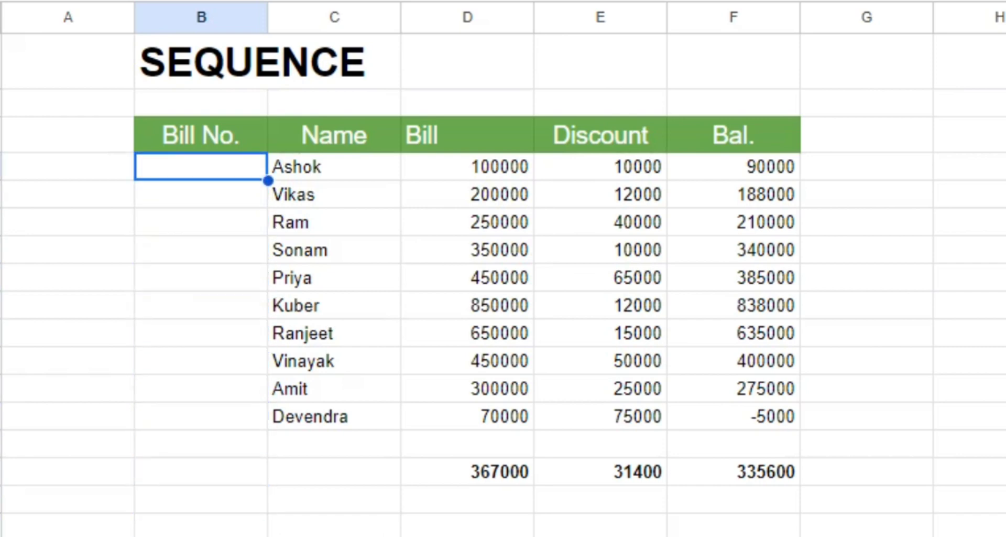
{"action": "type", "text": "=su"}
{"action": "key", "text": "BackSpace"}
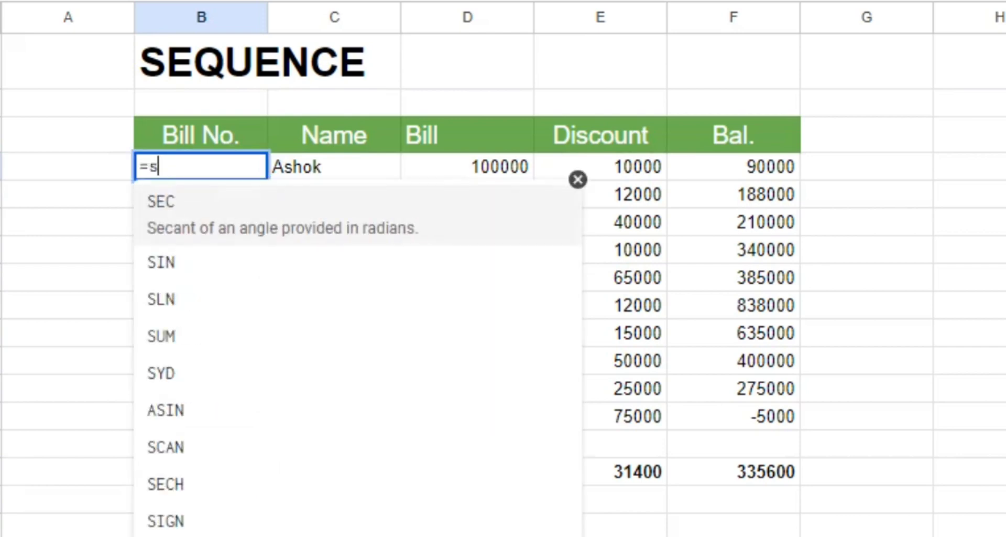
{"action": "type", "text": "eq"}
{"action": "key", "text": "Tab"}
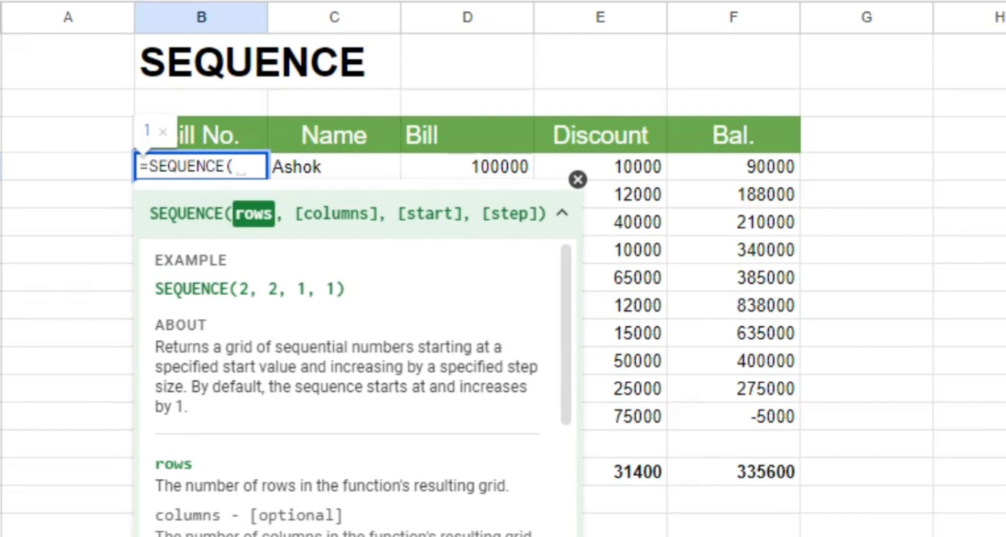
{"action": "type", "text": "10,"}
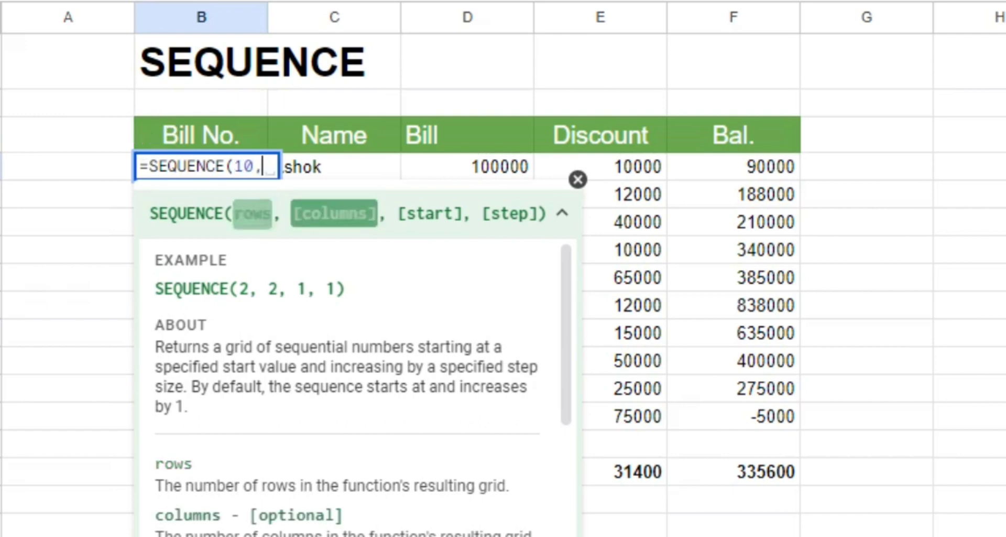
{"action": "type", "text": "1,"}
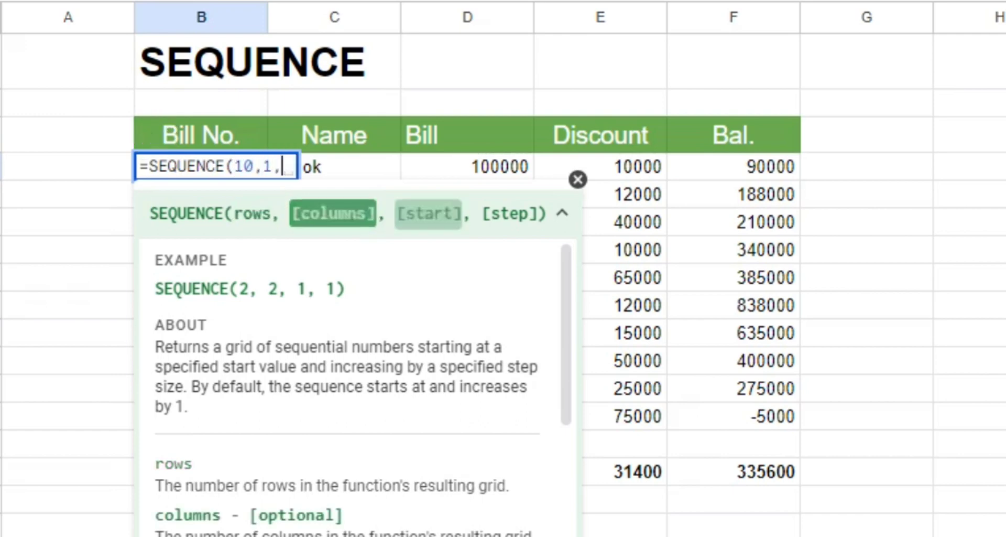
{"action": "type", "text": "1)"}
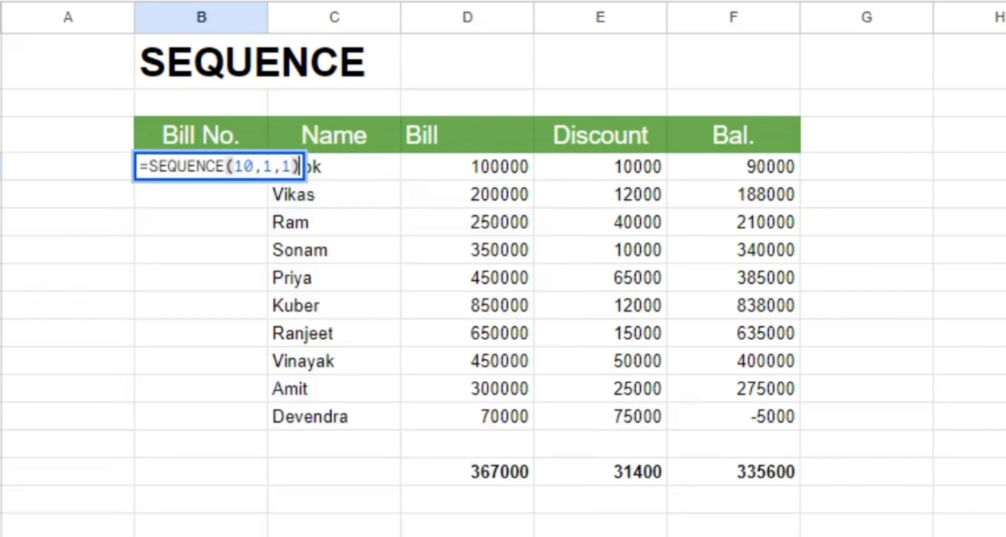
{"action": "key", "text": "Return"}
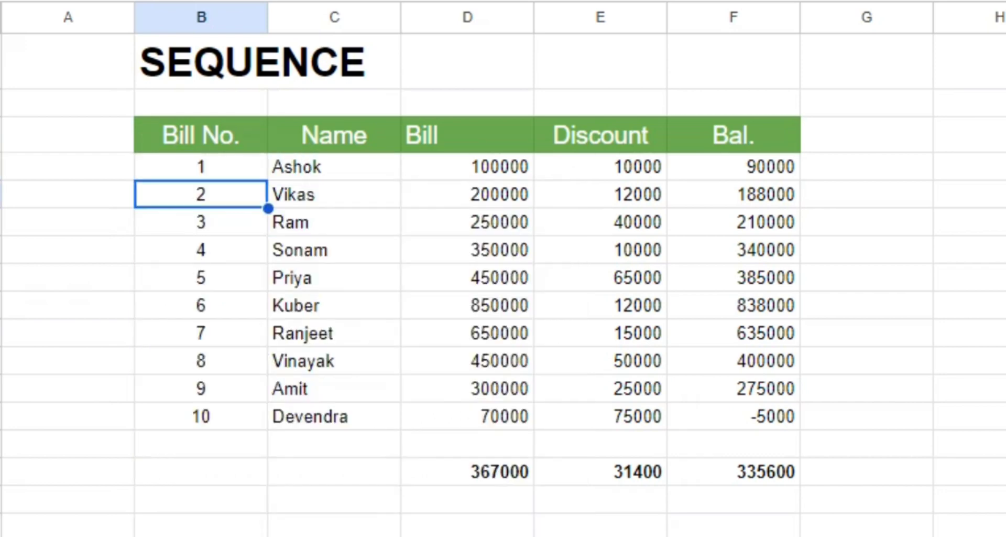
Try to overwrite Bill No. 4 inside the generated sequence and undo the change
{"action": "key", "text": "Down"}
{"action": "key", "text": "Down"}
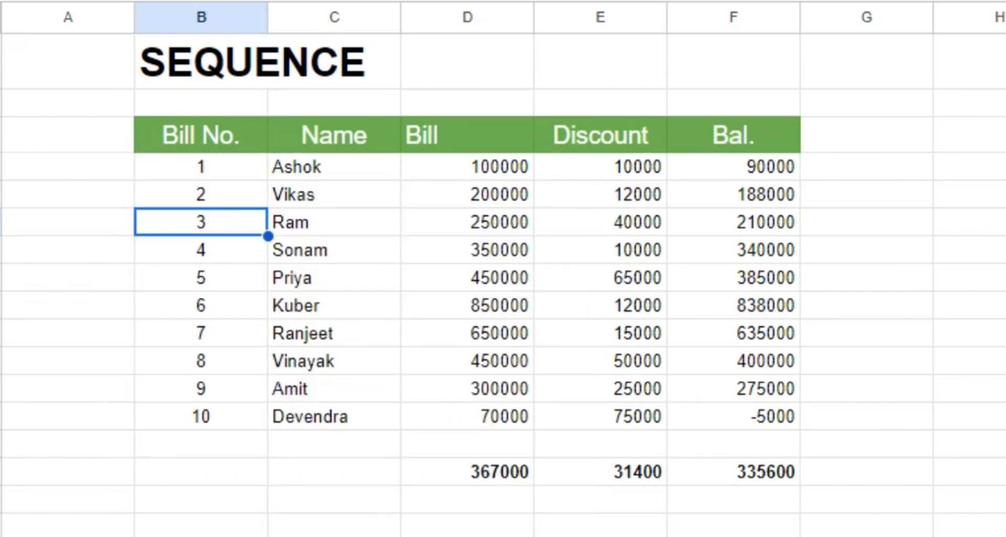
{"action": "key", "text": "Return"}
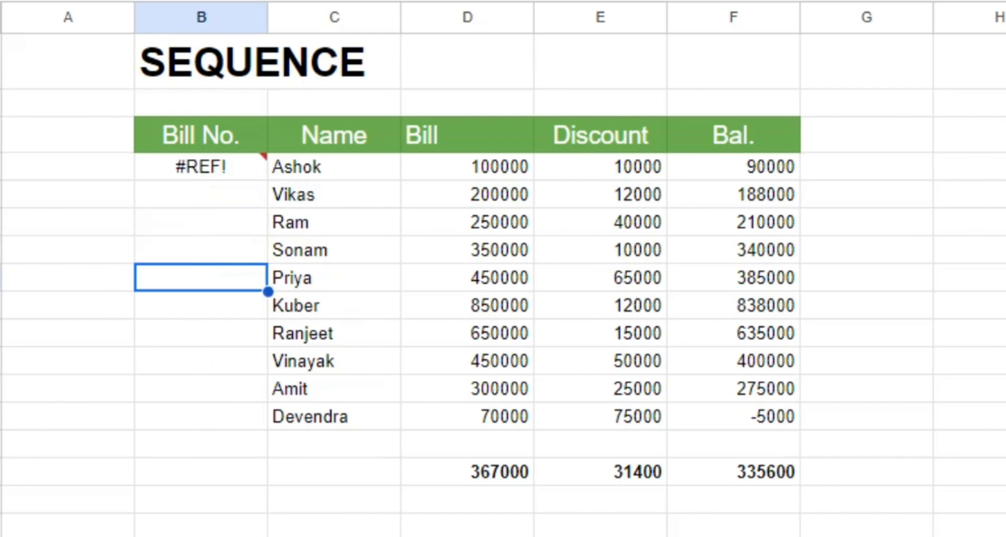
{"action": "key", "text": "ctrl+z"}
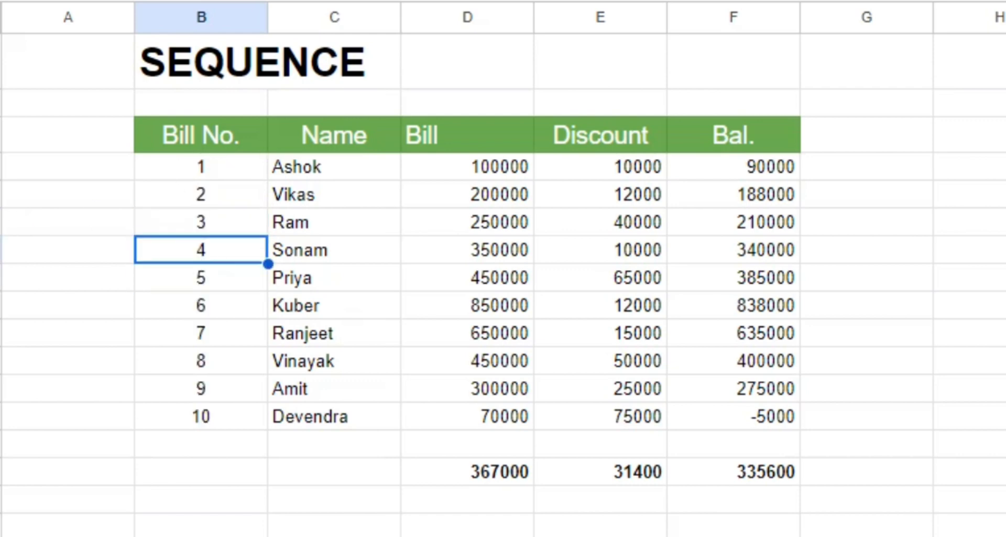
Delete the row of Bill No. 4 and check the last numbers of the generated Bill No. sequence
{"action": "right_click", "coordinate": [2, 249]}
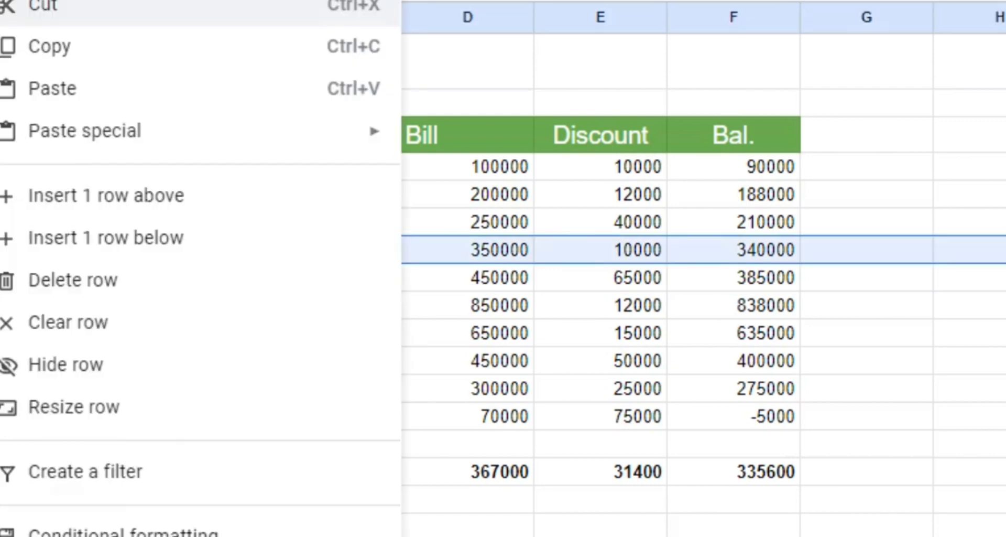
{"action": "left_click", "coordinate": [37, 280]}
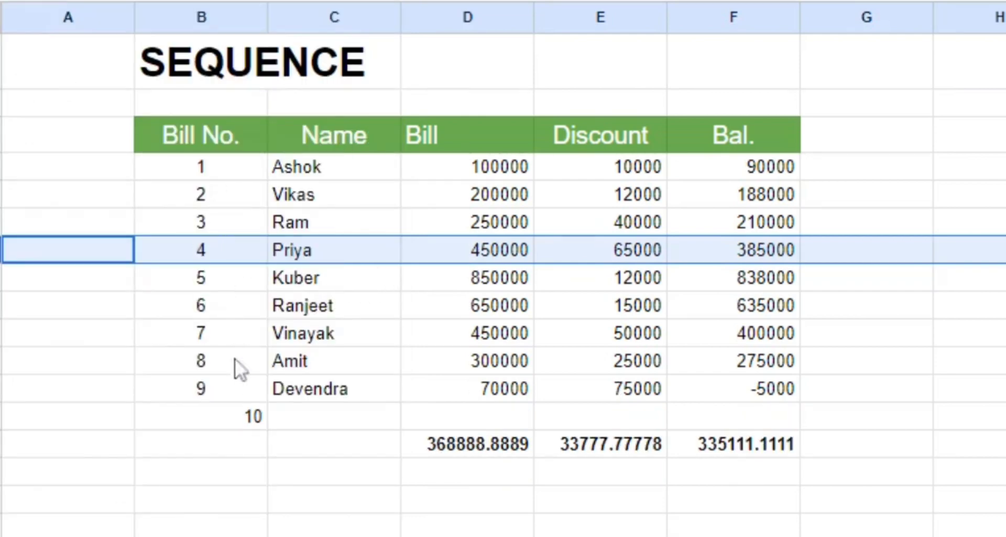
{"action": "left_click", "coordinate": [237, 384]}
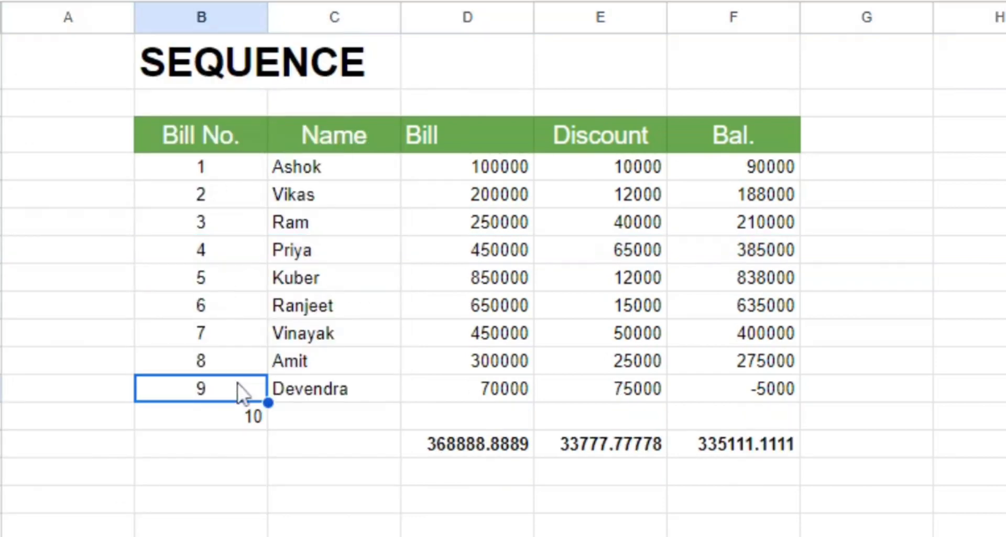
{"action": "key", "text": "Down"}
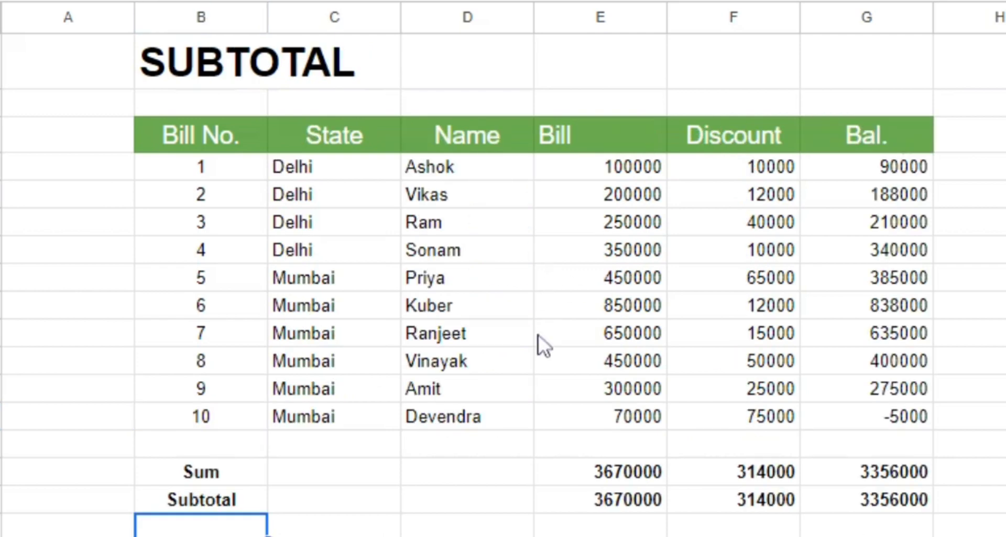
Examine the existing Sum and Subtotal rows beneath the bill table and their formulas
{"action": "left_click", "coordinate": [539, 334]}
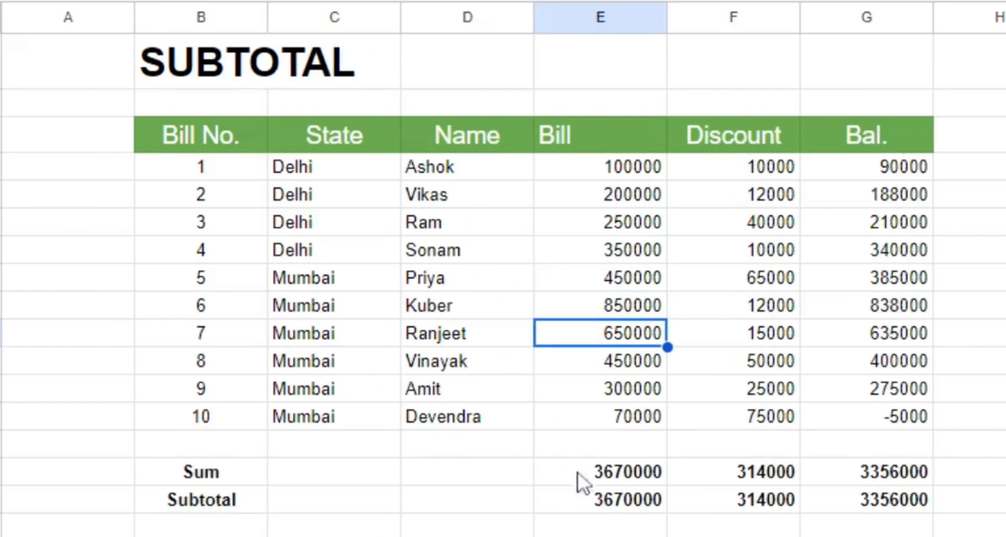
{"action": "left_click", "coordinate": [593, 495]}
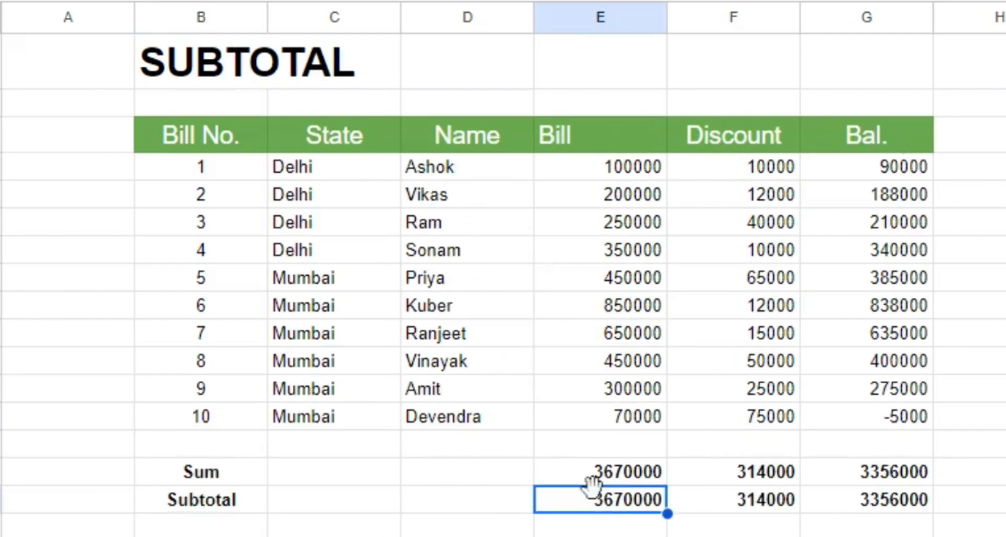
{"action": "key", "text": "Left"}
{"action": "key", "text": "Left"}
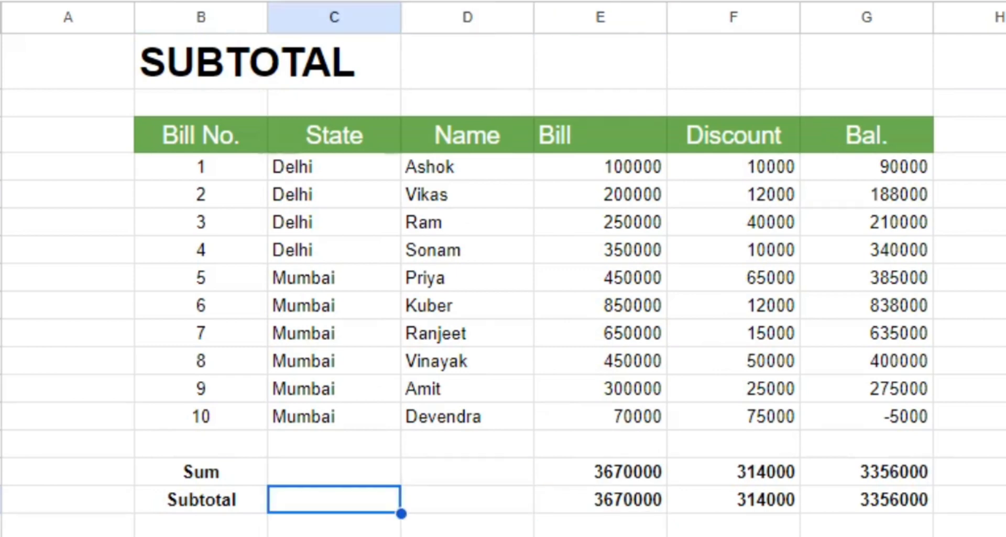
{"action": "key", "text": "Right"}
{"action": "key", "text": "Left"}
{"action": "key", "text": "Left"}
{"action": "key", "text": "Right"}
{"action": "key", "text": "Right"}
{"action": "key", "text": "Right"}
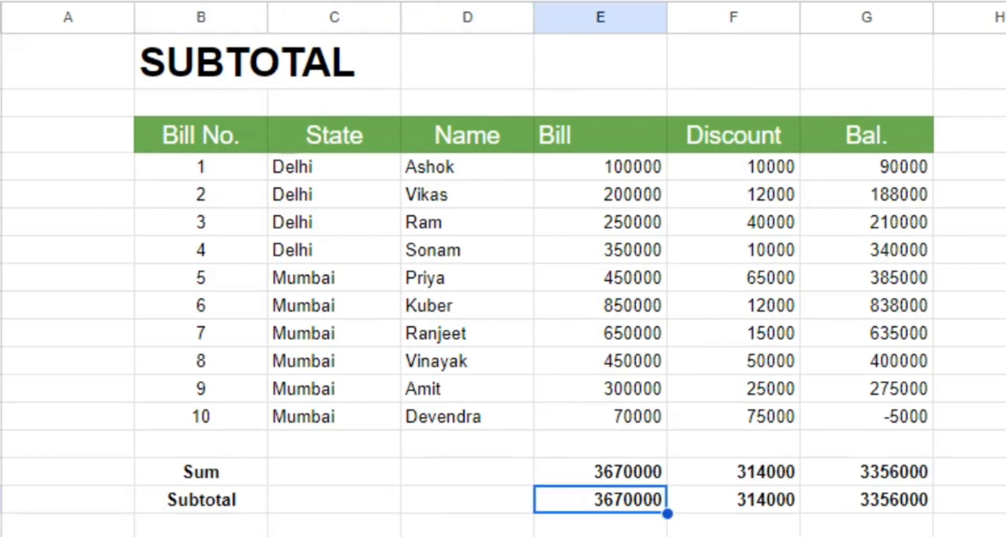
{"action": "key", "text": "Left"}
{"action": "key", "text": "Left"}
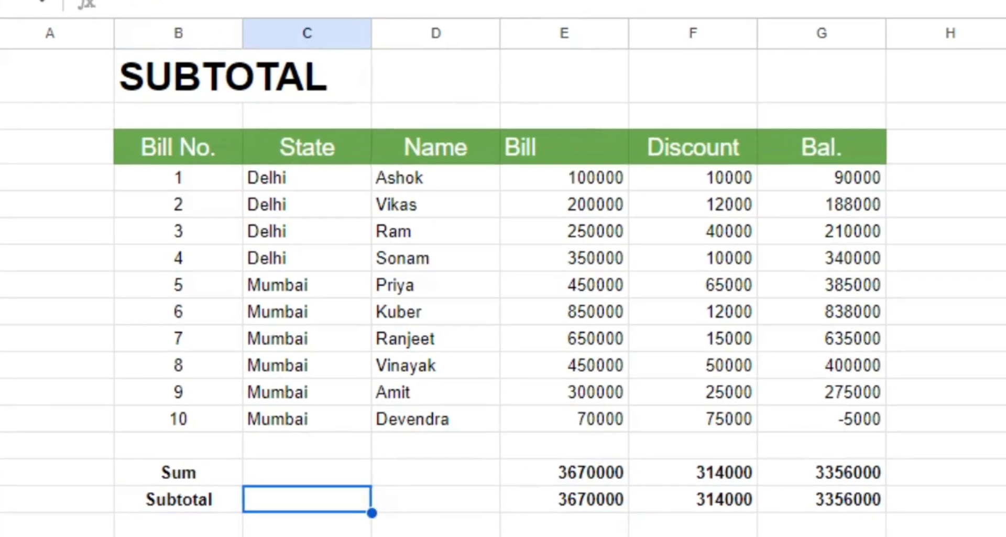
{"action": "key", "text": "Up"}
{"action": "key", "text": "Up"}
{"action": "key", "text": "Up"}
{"action": "key", "text": "Up"}
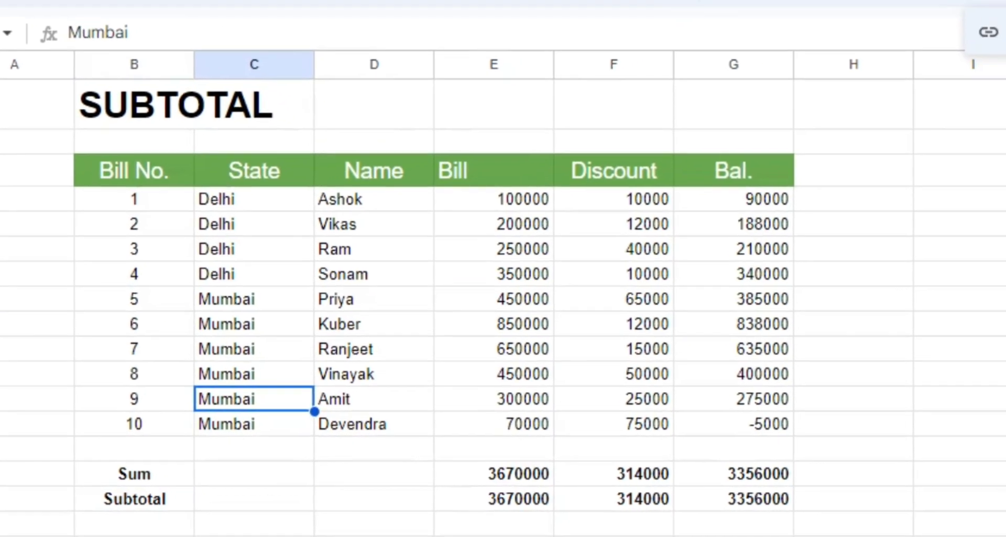
{"action": "key", "text": "Down"}
{"action": "key", "text": "Down"}
{"action": "key", "text": "Down"}
{"action": "key", "text": "Down"}
{"action": "key", "text": "Up"}
{"action": "key", "text": "Up"}
{"action": "key", "text": "Right"}
{"action": "key", "text": "Right"}
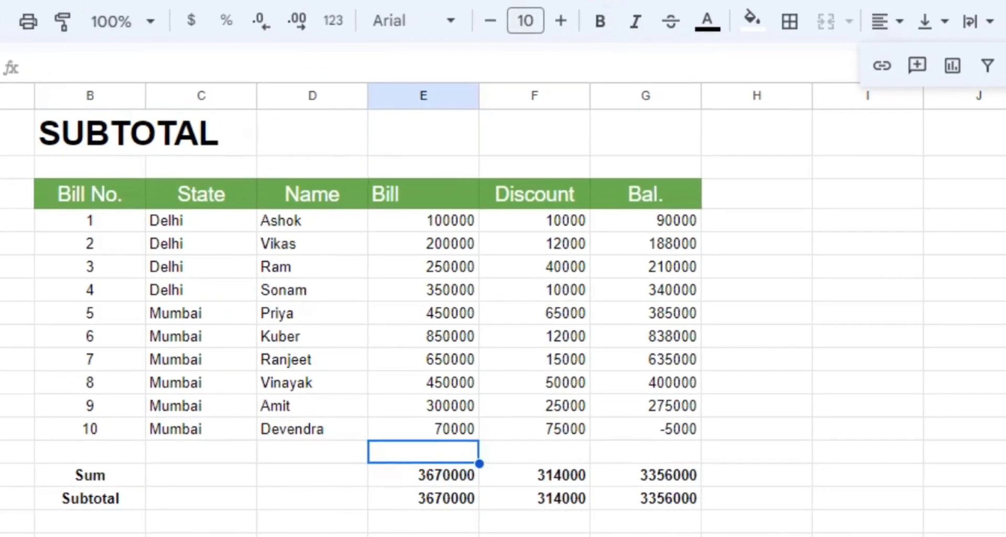
{"action": "key", "text": "Down"}
{"action": "key", "text": "Left"}
{"action": "key", "text": "Left"}
{"action": "key", "text": "Left"}
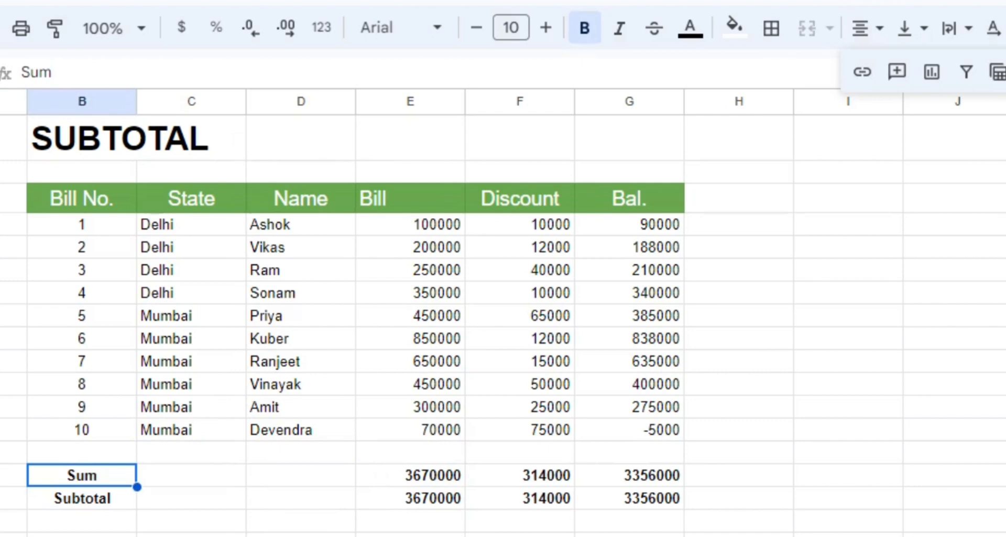
{"action": "key", "text": "Down"}
{"action": "key", "text": "Right"}
{"action": "key", "text": "Right"}
{"action": "key", "text": "Right"}
{"action": "key", "text": "Left"}
{"action": "key", "text": "Left"}
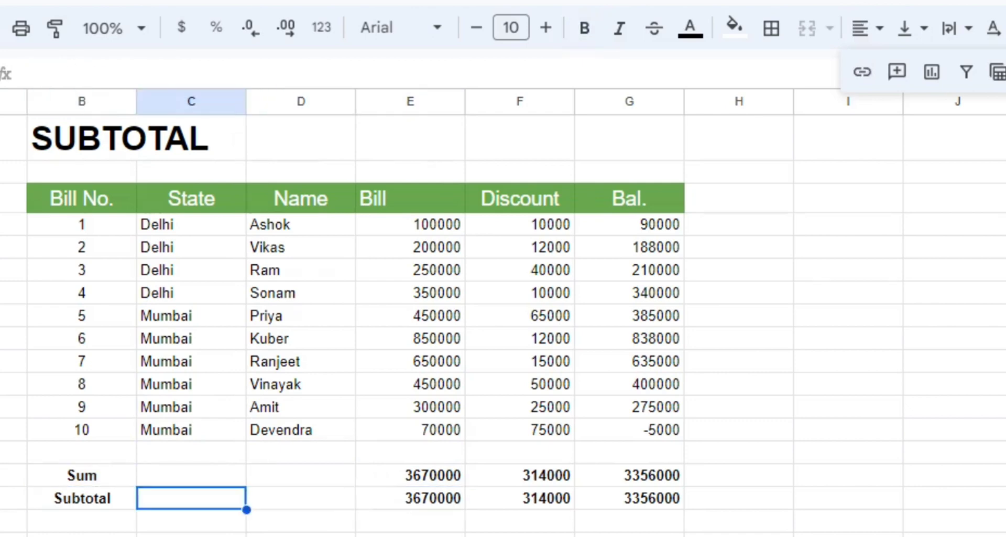
{"action": "key", "text": "Left"}
{"action": "key", "text": "Up"}
{"action": "key", "text": "Right"}
{"action": "key", "text": "Right"}
{"action": "key", "text": "Right"}
{"action": "key", "text": "Right"}
{"action": "key", "text": "Down"}
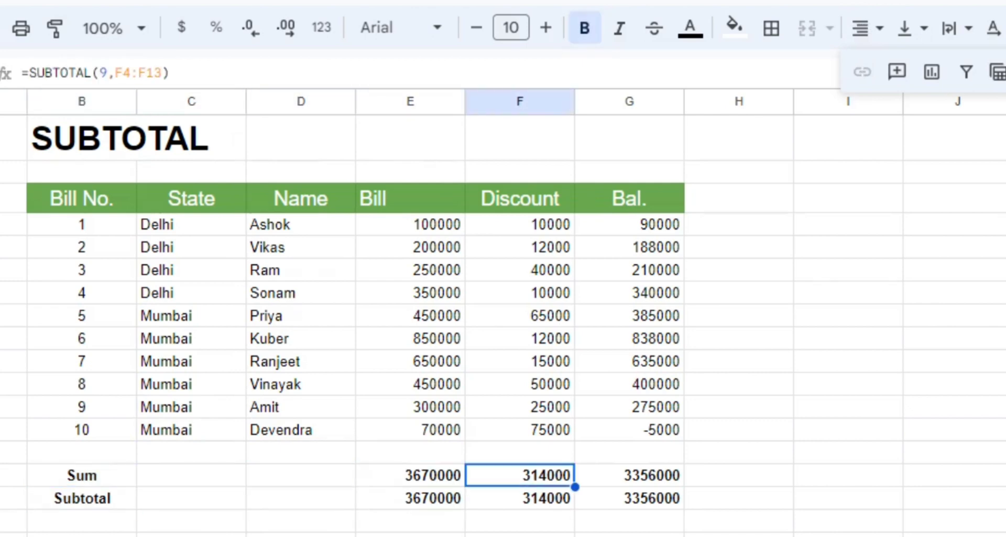
Clear the Sum and Subtotal labels in B15 and B16 beneath the bill table
{"action": "key", "text": "Left"}
{"action": "key", "text": "Up"}
{"action": "key", "text": "Left"}
{"action": "key", "text": "Left"}
{"action": "key", "text": "Left"}
{"action": "key", "text": "BackSpace"}
{"action": "key", "text": "Down"}
{"action": "key", "text": "BackSpace"}
{"action": "key", "text": "Right"}
{"action": "key", "text": "BackSpace"}
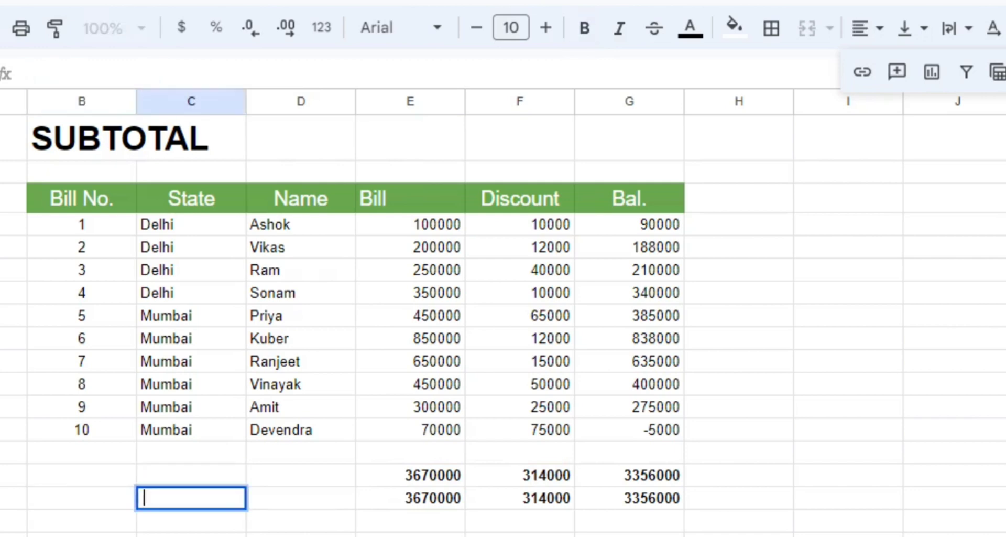
Clear the Bill, Discount and Bal. results in E15:G16 beneath the bill table
{"action": "key", "text": "Right"}
{"action": "key", "text": "Right"}
{"action": "key", "text": "BackSpace"}
{"action": "key", "text": "Up"}
{"action": "key", "text": "BackSpace"}
{"action": "key", "text": "Right"}
{"action": "key", "text": "BackSpace"}
{"action": "key", "text": "Right"}
{"action": "key", "text": "BackSpace"}
{"action": "key", "text": "Down"}
{"action": "key", "text": "BackSpace"}
{"action": "key", "text": "Left"}
{"action": "key", "text": "BackSpace"}
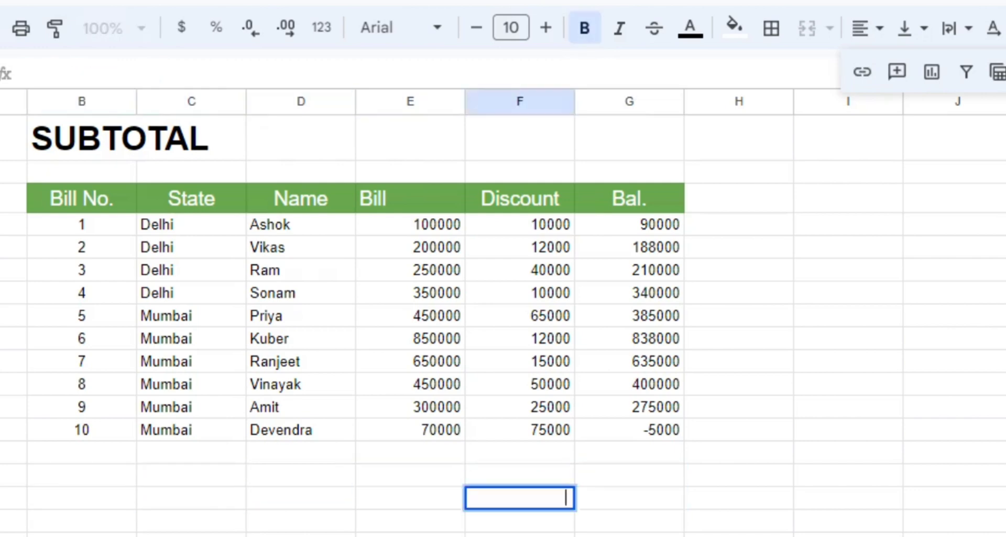
Label the row beneath the bill table "Total" in the Bill No. column
{"action": "key", "text": "Left"}
{"action": "key", "text": "Up"}
{"action": "key", "text": "Left"}
{"action": "key", "text": "Left"}
{"action": "key", "text": "Left"}
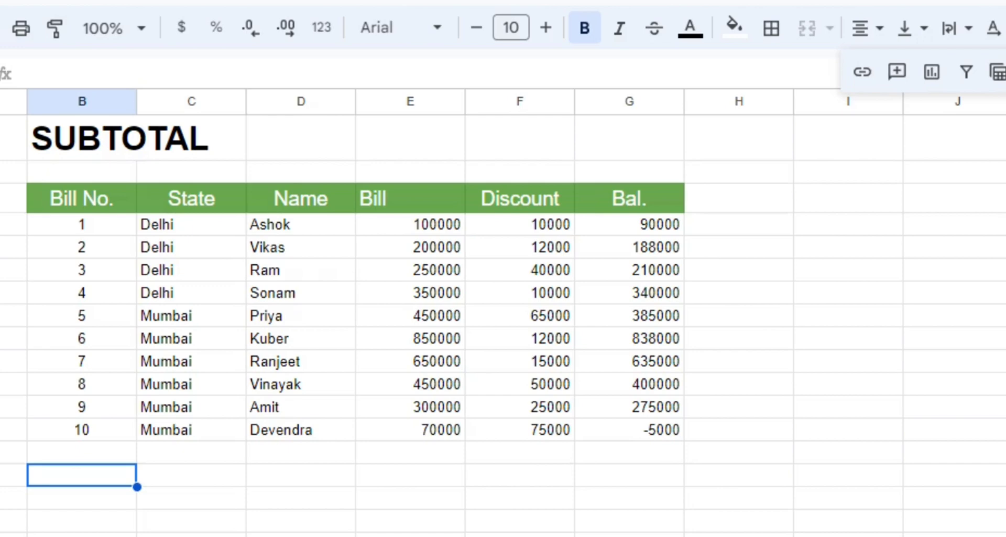
{"action": "type", "text": "tOTAL"}
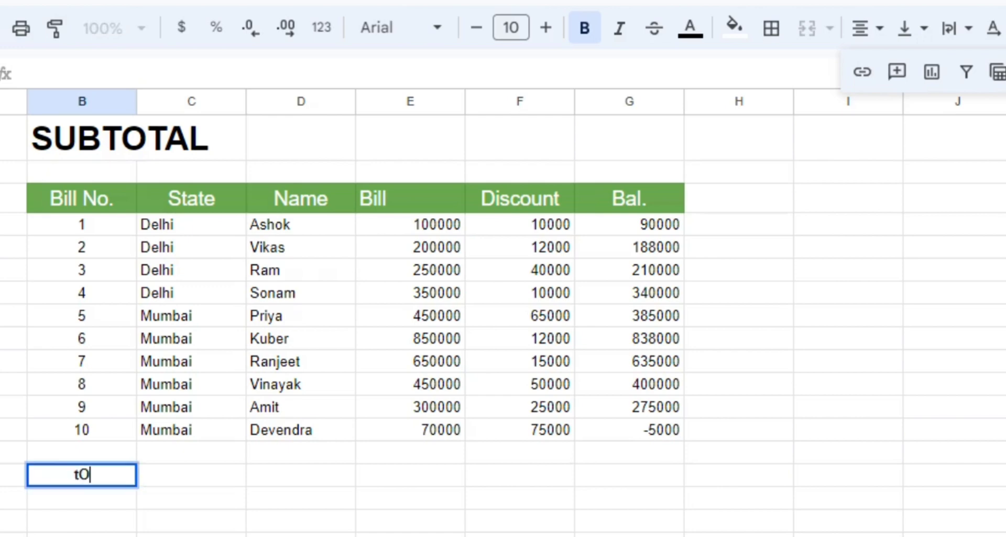
{"action": "key", "text": "BackSpace"}
{"action": "key", "text": "BackSpace"}
{"action": "key", "text": "BackSpace"}
{"action": "key", "text": "BackSpace"}
{"action": "key", "text": "BackSpace"}
{"action": "type", "text": "Total"}
{"action": "key", "text": "Tab"}
Enter =SUM(E4:E13) in the Total row of the Bill column
{"action": "key", "text": "Tab"}
{"action": "key", "text": "Tab"}
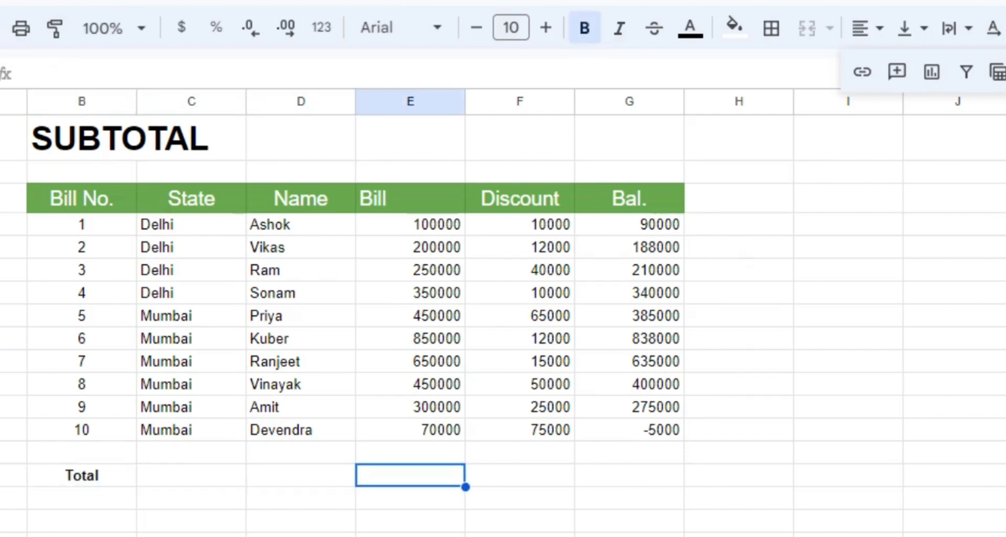
{"action": "type", "text": "=sum("}
{"action": "key", "text": "Tab"}
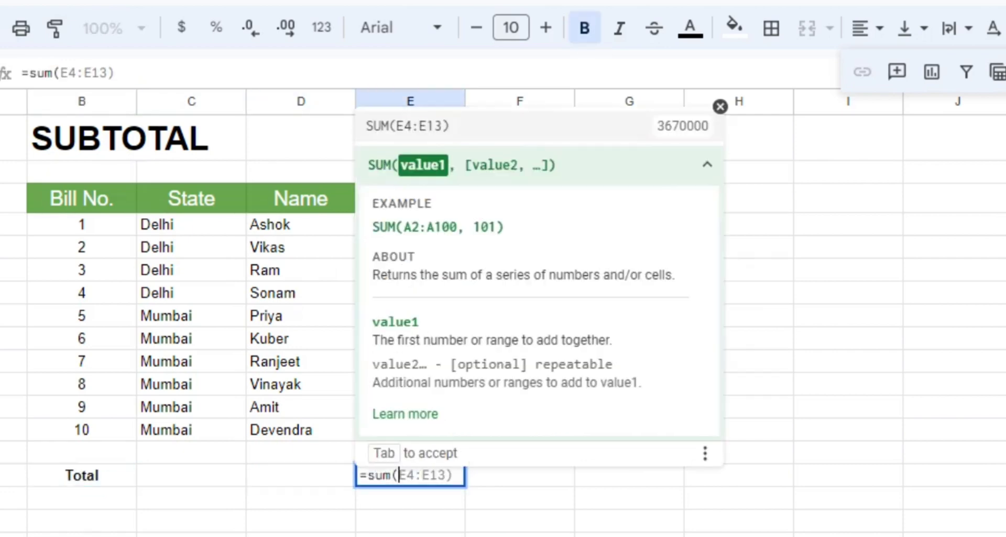
{"action": "key", "text": "Return"}
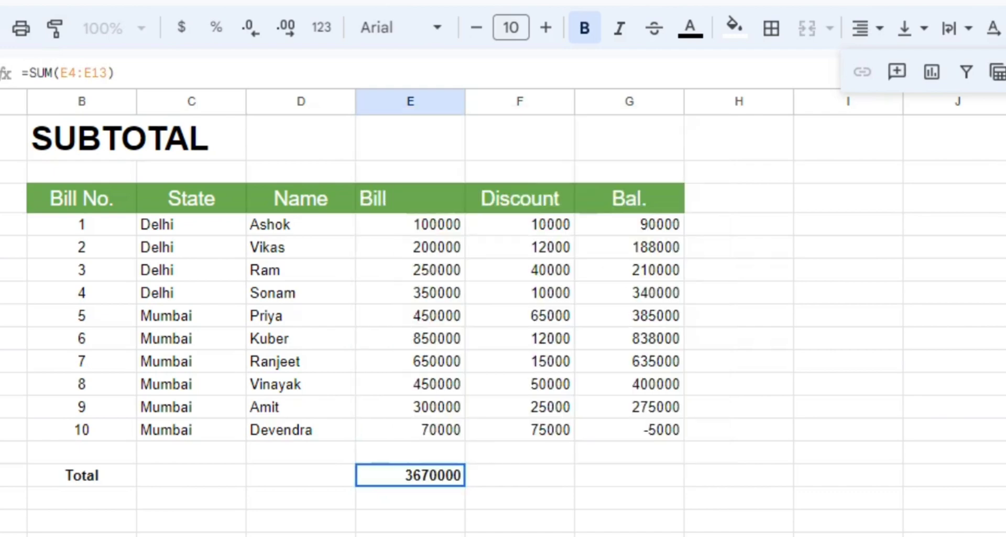
Copy the Bill total's SUM formula to the Discount and Bal. columns of the Total row
{"action": "key", "text": "ctrl+c"}
{"action": "key", "text": "Right"}
{"action": "key", "text": "ctrl+v"}
{"action": "key", "text": "Right"}
{"action": "key", "text": "ctrl+v"}
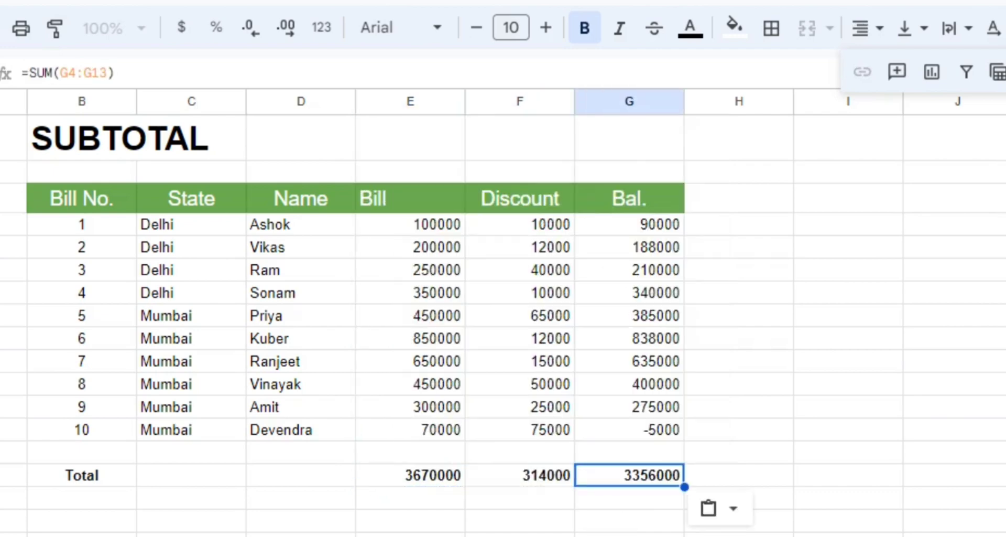
Create a filter on the bill table from the Bill No. header through the tenth bill's Bal. cell
{"action": "left_click_drag", "start_coordinate": [93, 208], "coordinate": [315, 316]}
{"action": "left_click_drag", "start_coordinate": [568, 402], "coordinate": [612, 432]}
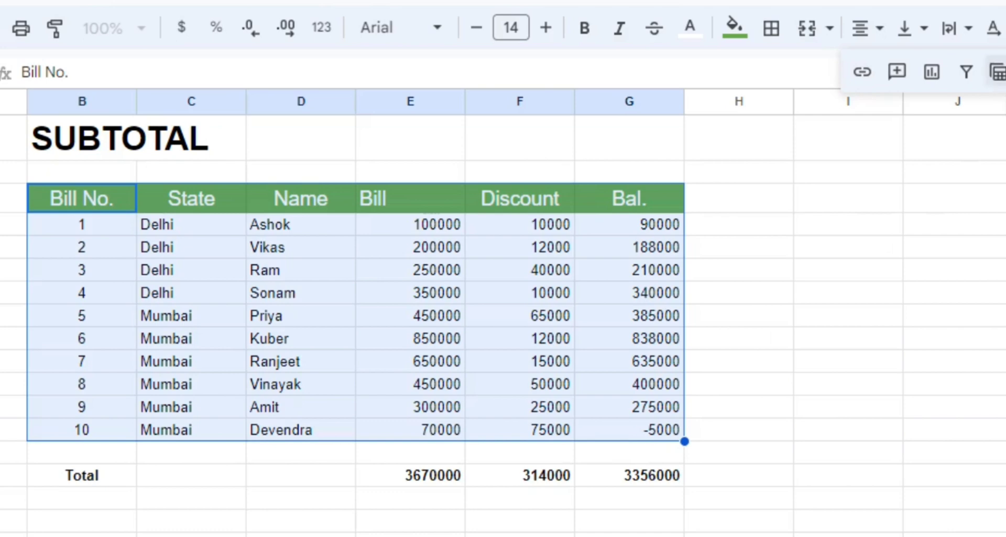
{"action": "left_click", "coordinate": [966, 74]}
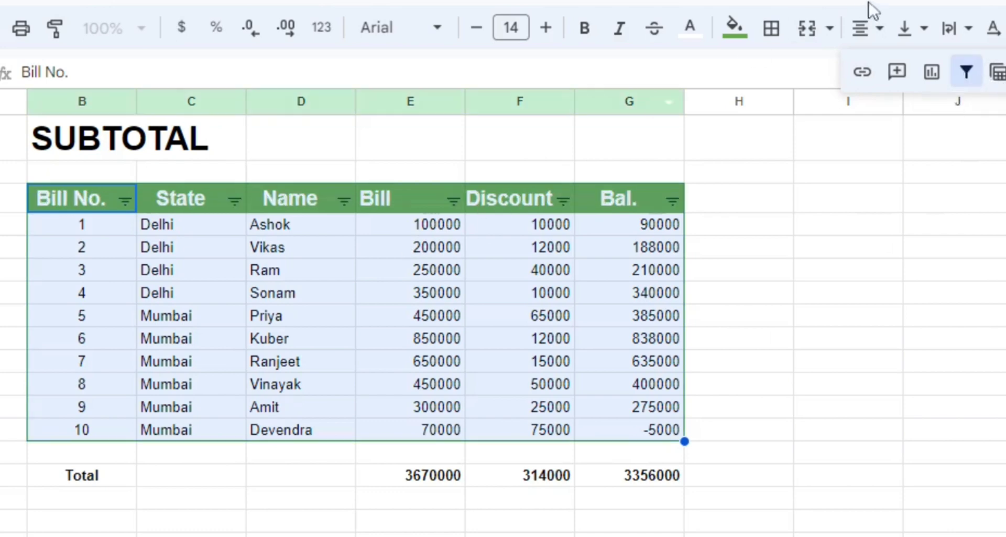
Filter the State column to show only Delhi and inspect the Bill total's formula
{"action": "left_click", "coordinate": [231, 278]}
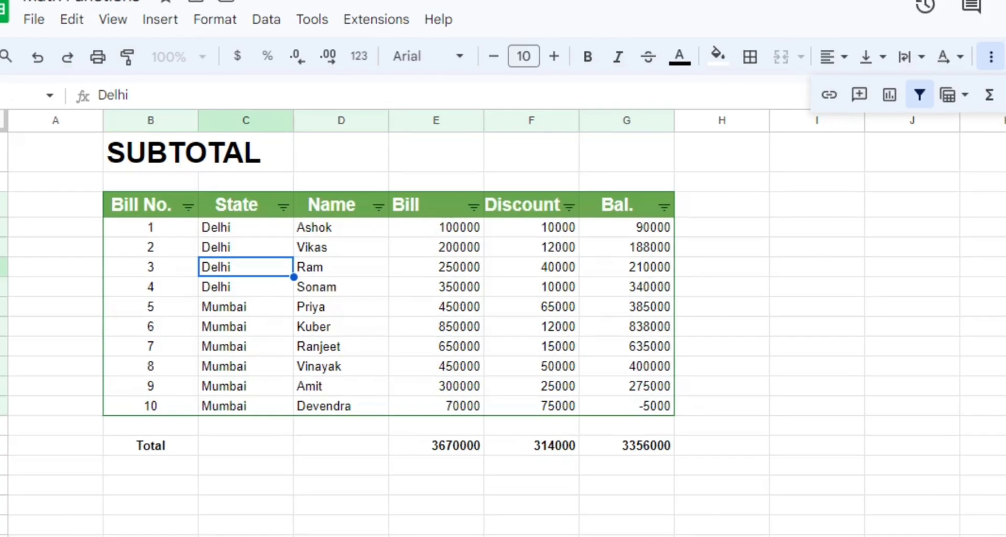
{"action": "left_click", "coordinate": [284, 208]}
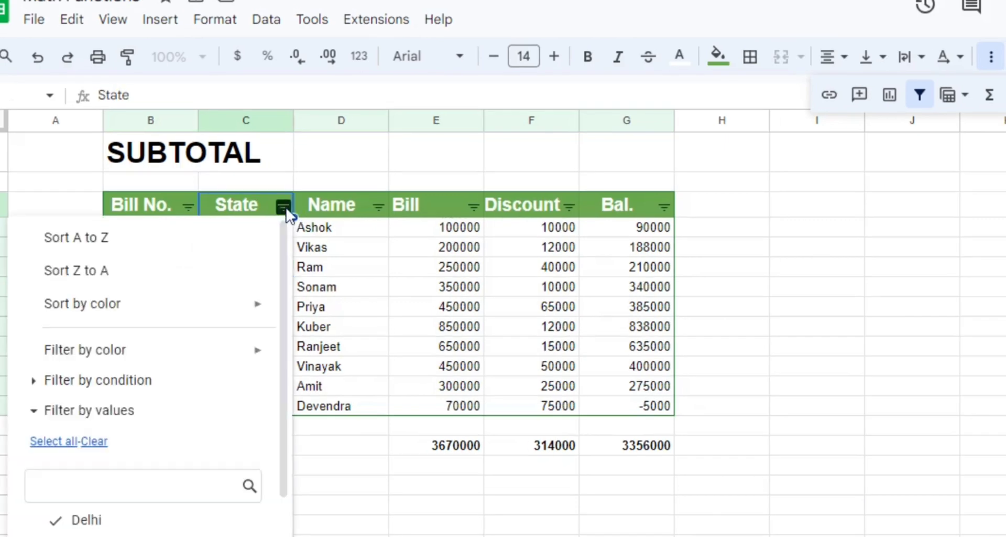
{"action": "left_click", "coordinate": [93, 441]}
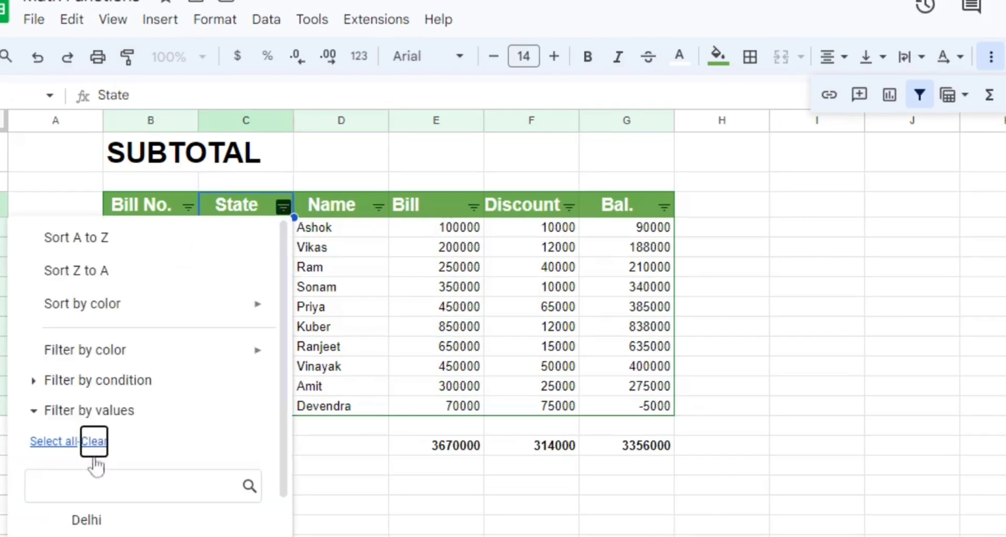
{"action": "left_click", "coordinate": [90, 520]}
{"action": "scroll", "coordinate": [207, 465], "scroll_direction": "down", "scroll_amount": 2}
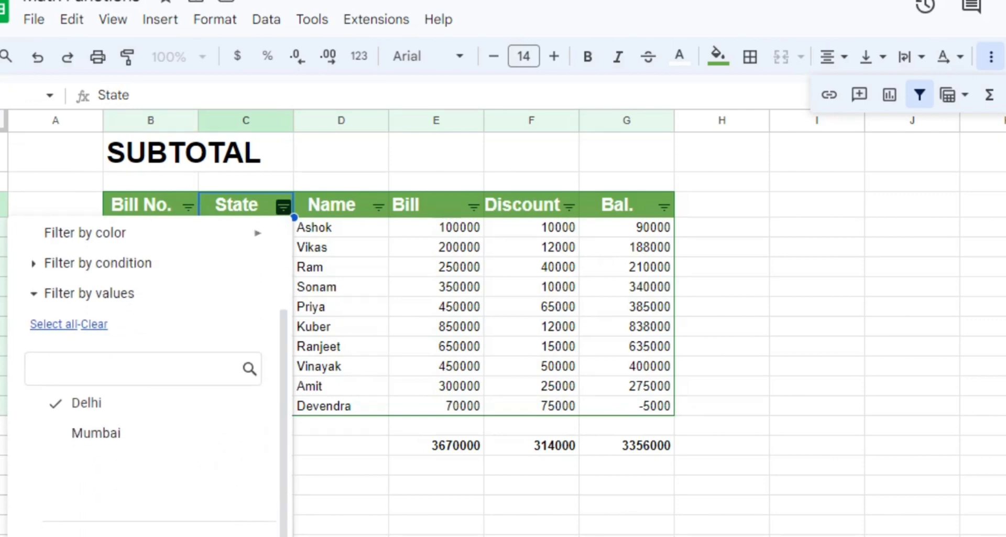
{"action": "left_click", "coordinate": [235, 530]}
{"action": "left_click", "coordinate": [473, 333]}
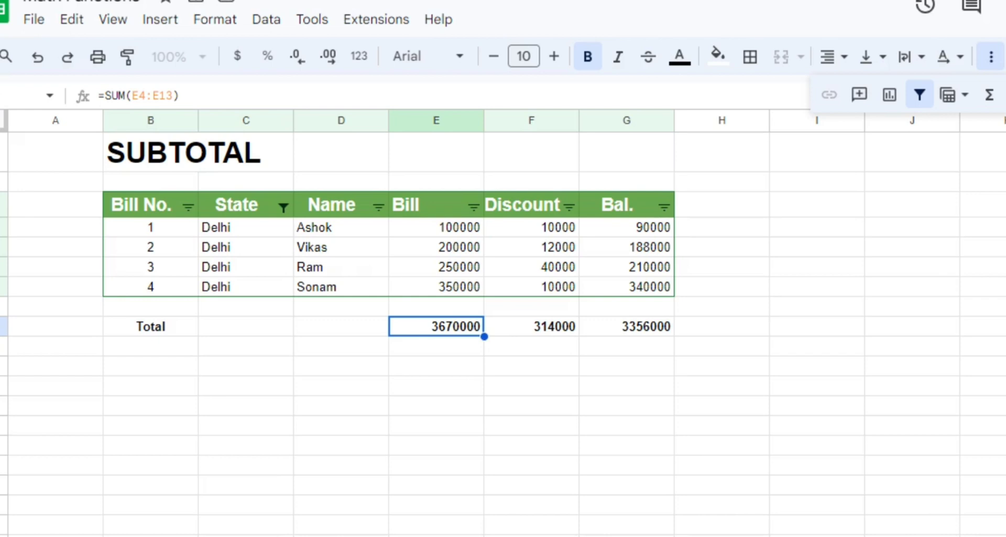
Reset the State filter to show all states, both Delhi and Mumbai
{"action": "left_click", "coordinate": [283, 208]}
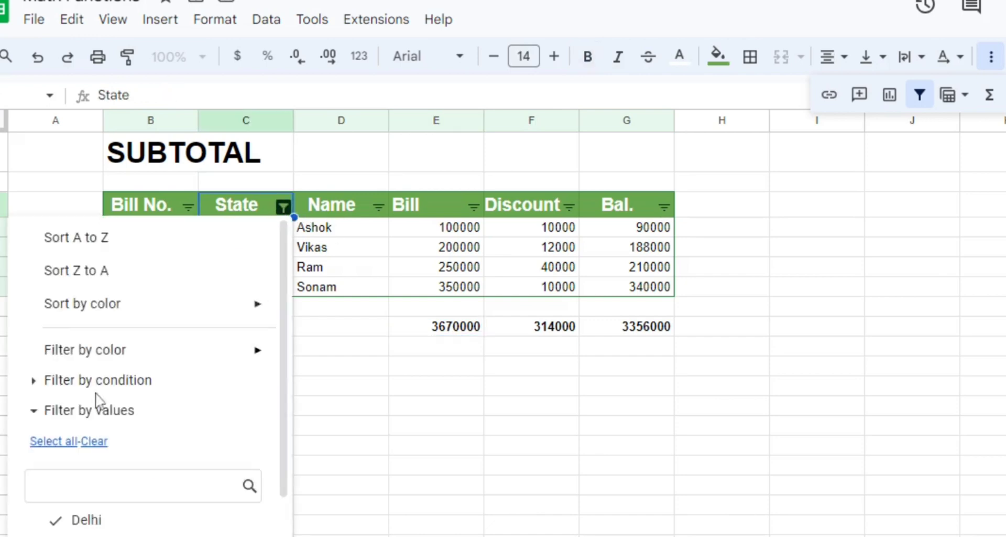
{"action": "left_click", "coordinate": [90, 443]}
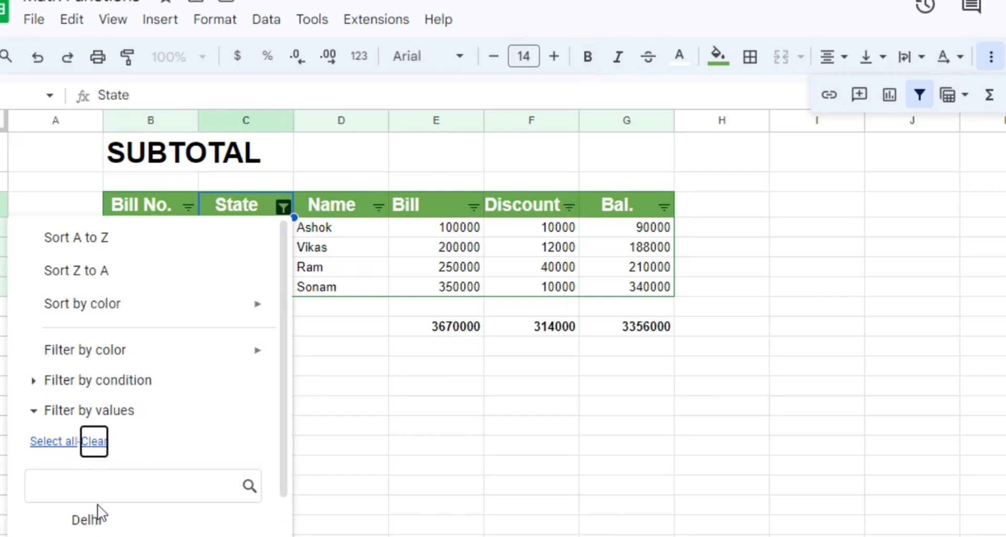
{"action": "left_click", "coordinate": [60, 444]}
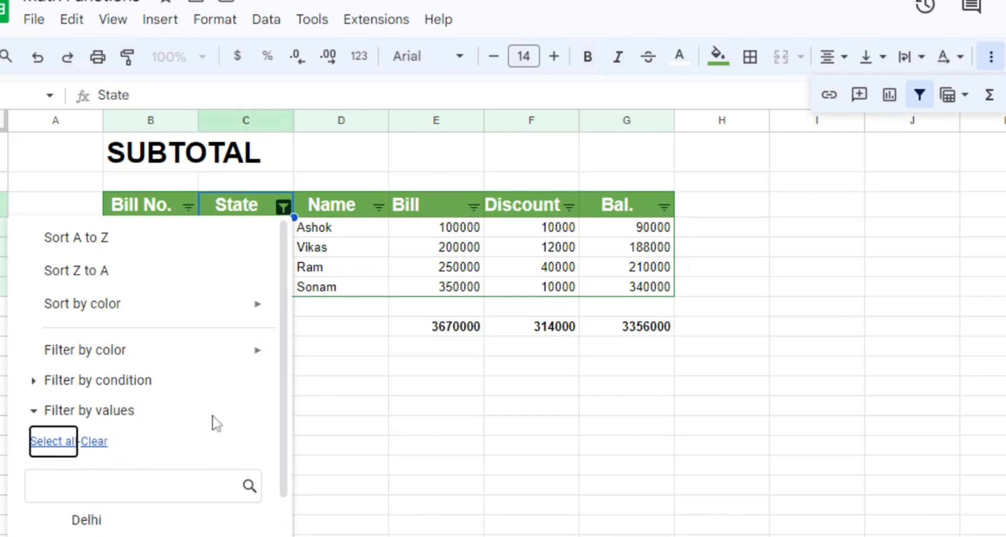
{"action": "scroll", "coordinate": [215, 422], "scroll_direction": "down", "scroll_amount": 1}
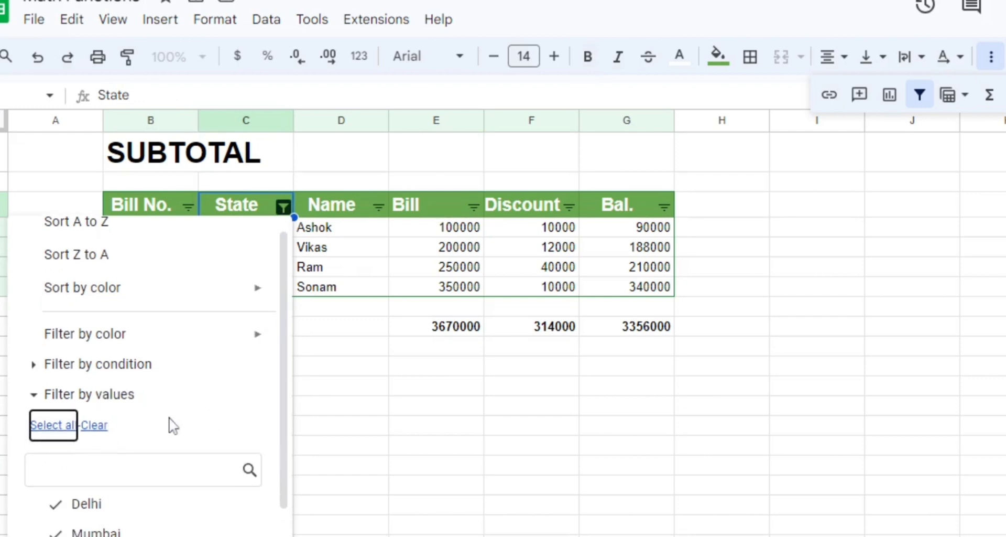
{"action": "scroll", "coordinate": [199, 498], "scroll_direction": "down", "scroll_amount": 2}
{"action": "left_click", "coordinate": [683, 328]}
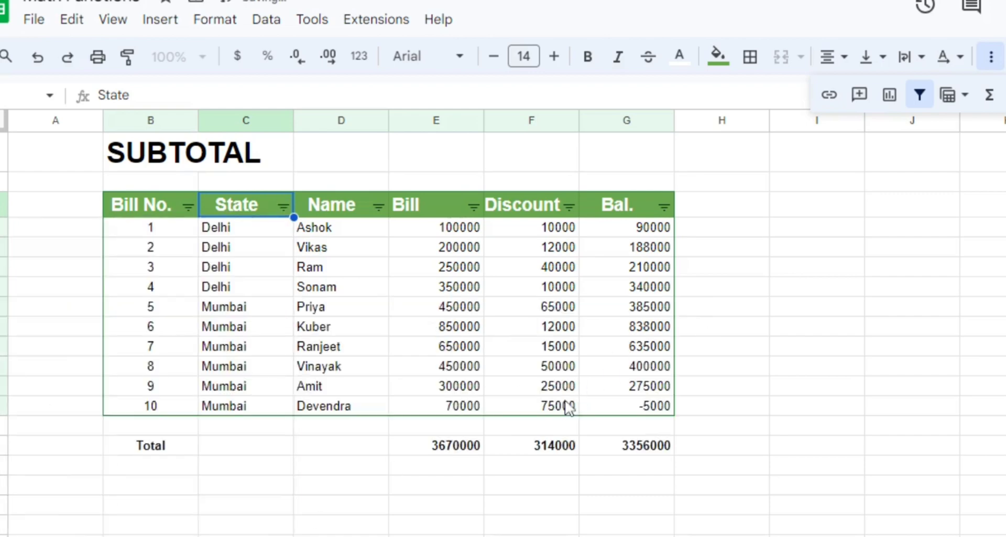
Remove the filter from the whole bill table
{"action": "left_click", "coordinate": [779, 394]}
{"action": "left_click_drag", "start_coordinate": [184, 202], "coordinate": [612, 408]}
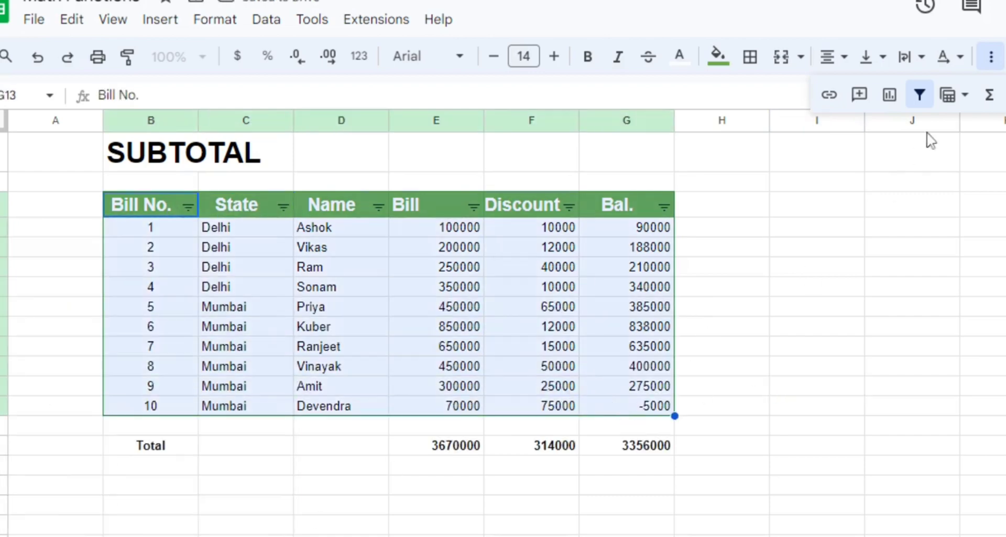
{"action": "left_click", "coordinate": [921, 95]}
{"action": "left_click", "coordinate": [742, 350]}
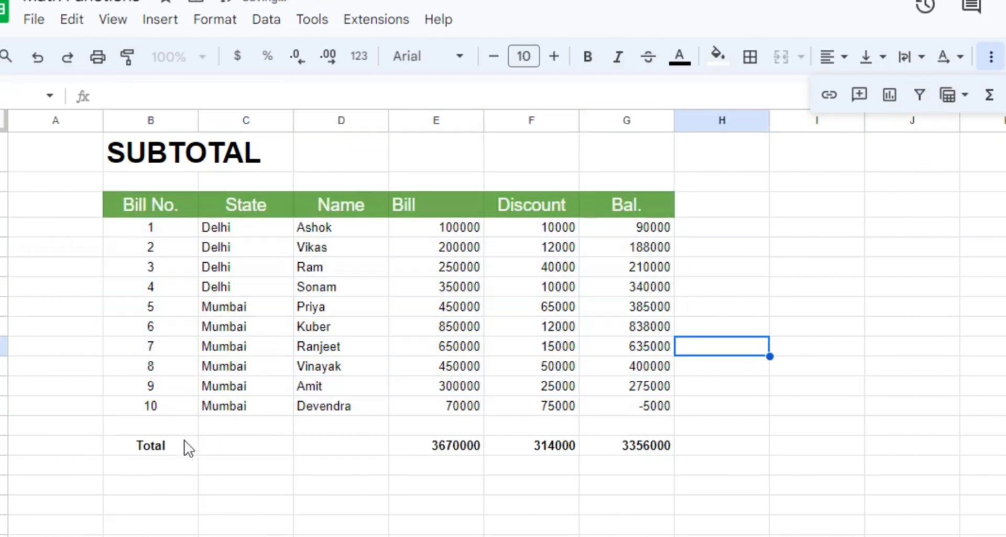
Insert a blank row directly above the Total row
{"action": "left_click", "coordinate": [162, 469]}
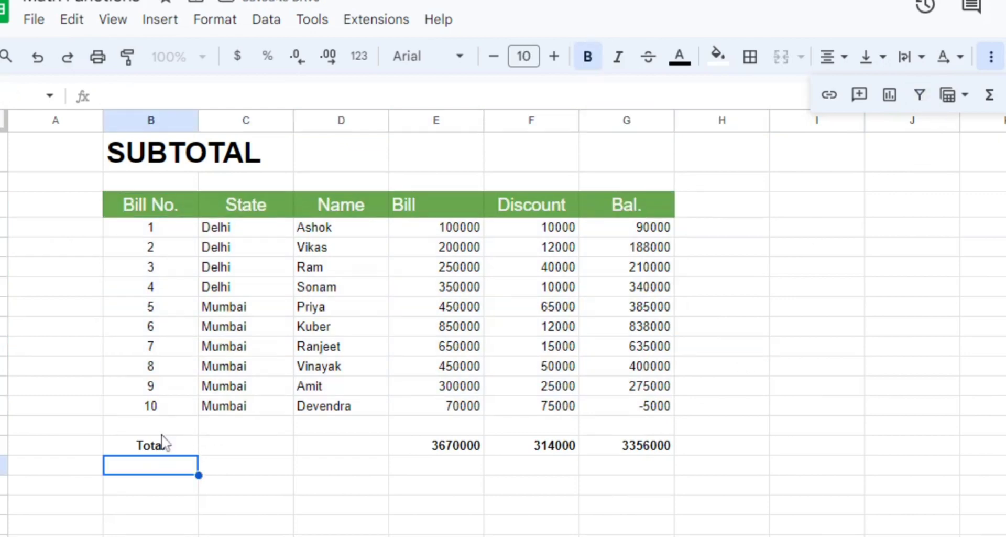
{"action": "left_click", "coordinate": [170, 448]}
{"action": "left_click", "coordinate": [160, 20]}
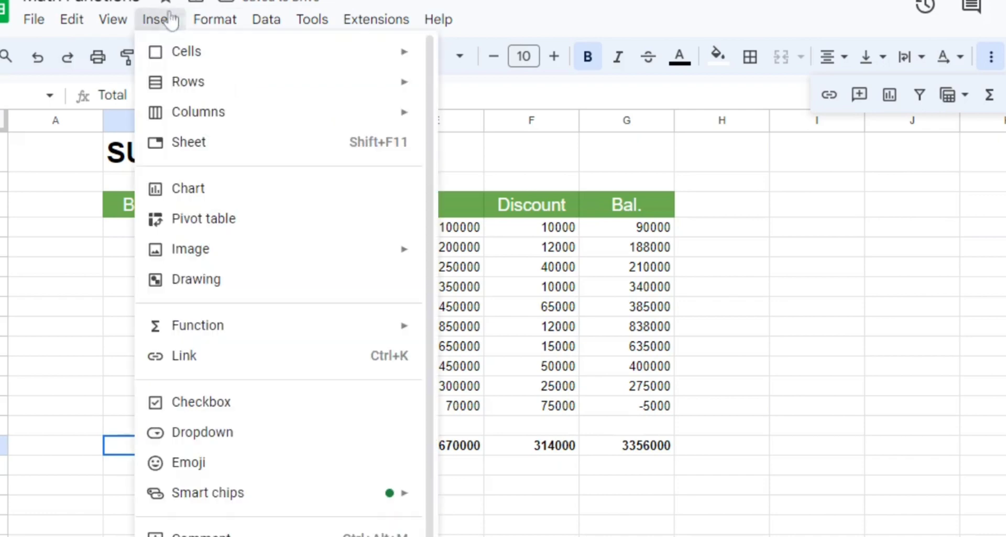
{"action": "mouse_move", "coordinate": [376, 85]}
{"action": "left_click", "coordinate": [452, 89]}
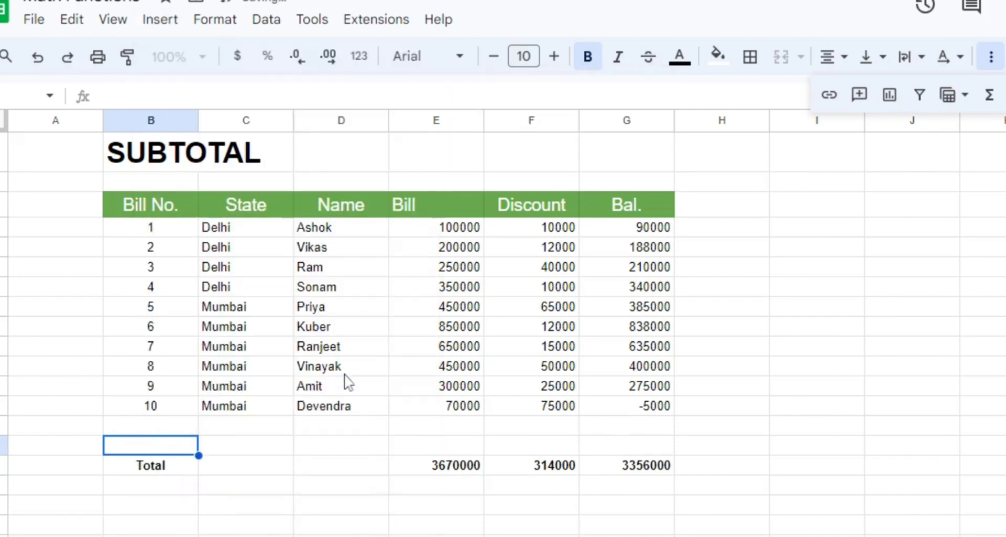
Label the blank row directly above the Total row "SubTotal" in the Bill No. column
{"action": "type", "text": "SubTotal"}
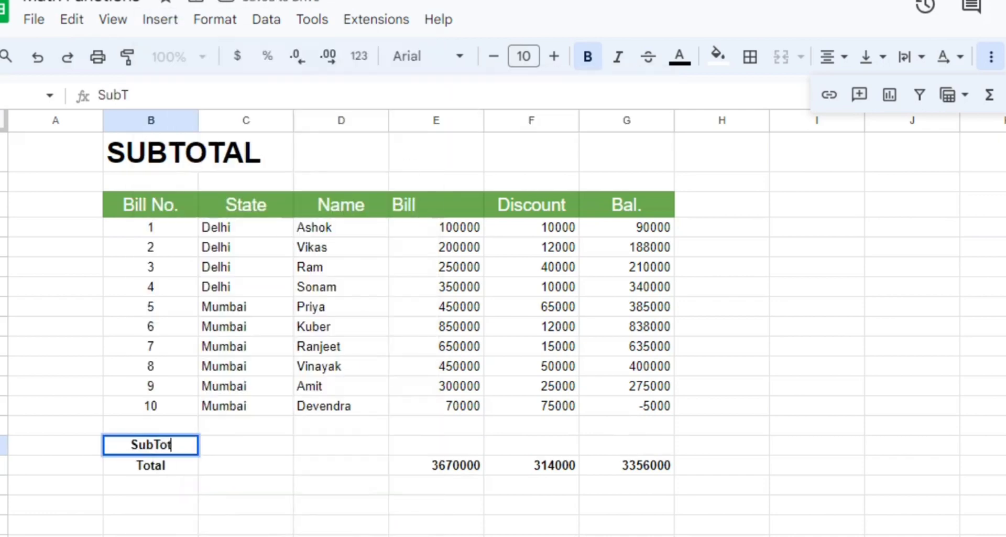
{"action": "key", "text": "Tab"}
{"action": "key", "text": "Tab"}
{"action": "key", "text": "Tab"}
Start a SUBTOTAL formula in the SubTotal row's Bill cell and look up the available function codes in the function's help
{"action": "type", "text": "="}
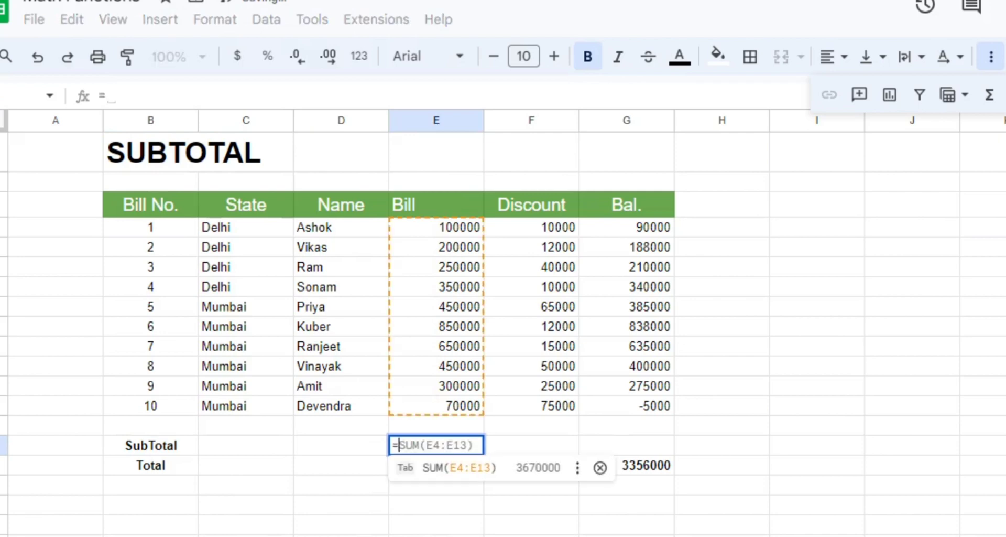
{"action": "type", "text": "subto"}
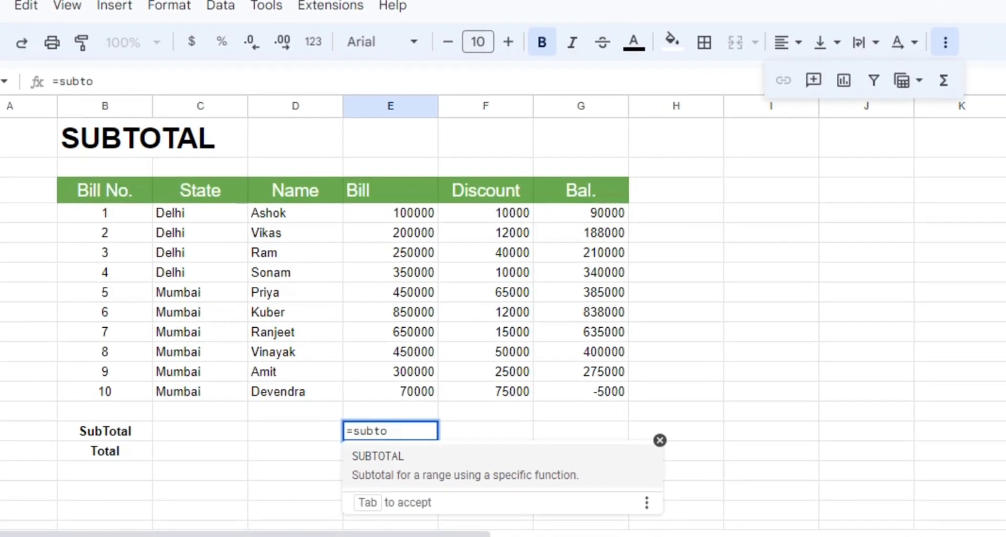
{"action": "type", "text": "tal"}
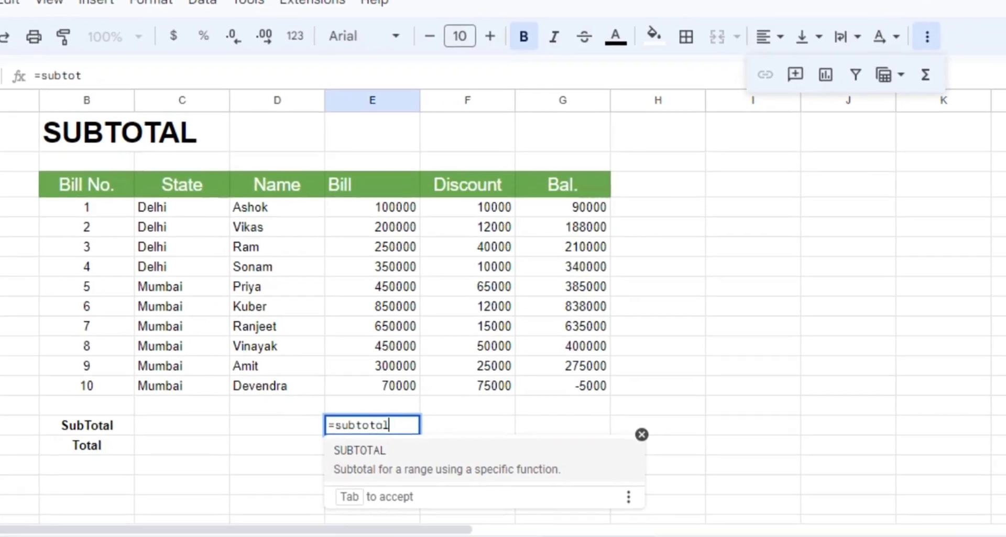
{"action": "key", "text": "Tab"}
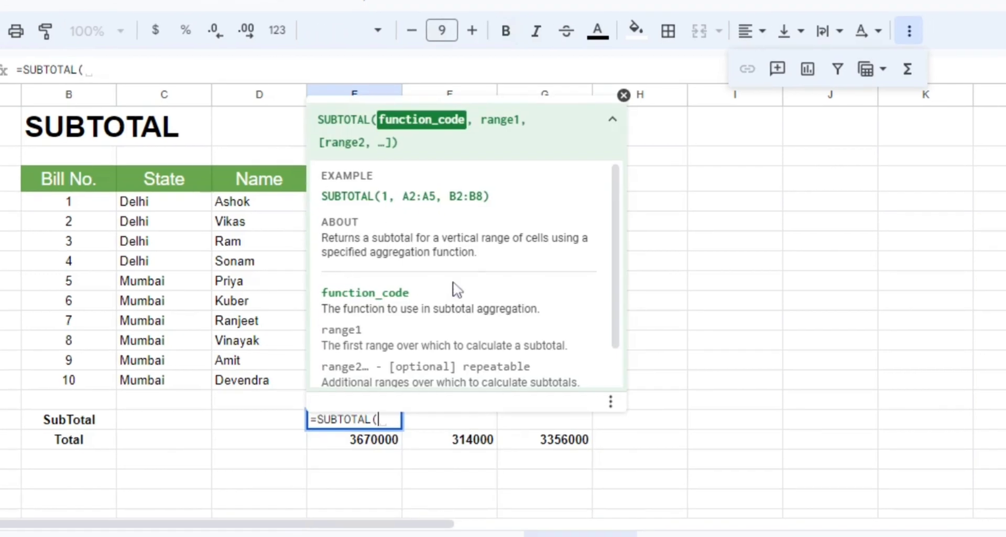
{"action": "scroll", "coordinate": [457, 290], "scroll_direction": "down", "scroll_amount": 2}
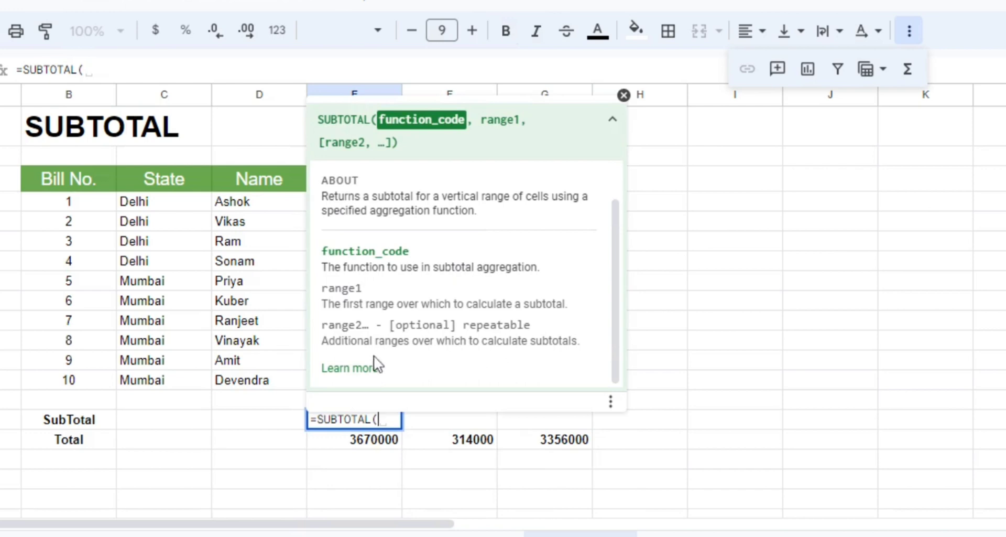
{"action": "left_click", "coordinate": [371, 375]}
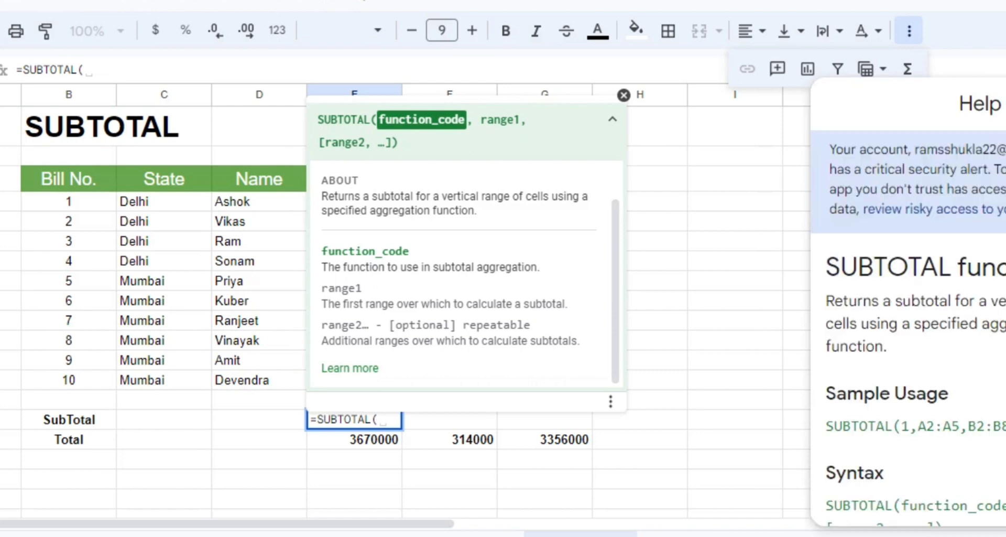
{"action": "scroll", "coordinate": [944, 323], "scroll_direction": "down", "scroll_amount": 8}
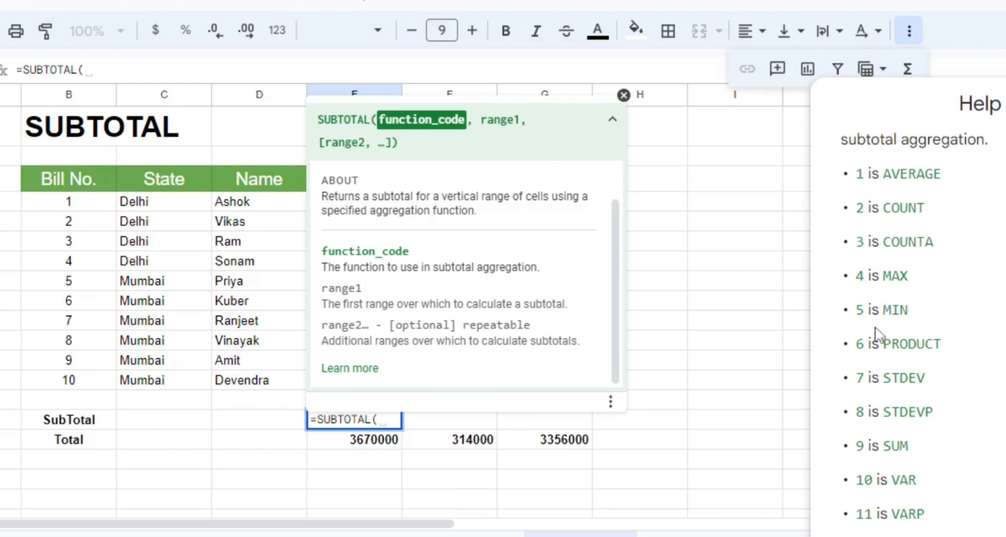
{"action": "scroll", "coordinate": [891, 440], "scroll_direction": "down", "scroll_amount": 1}
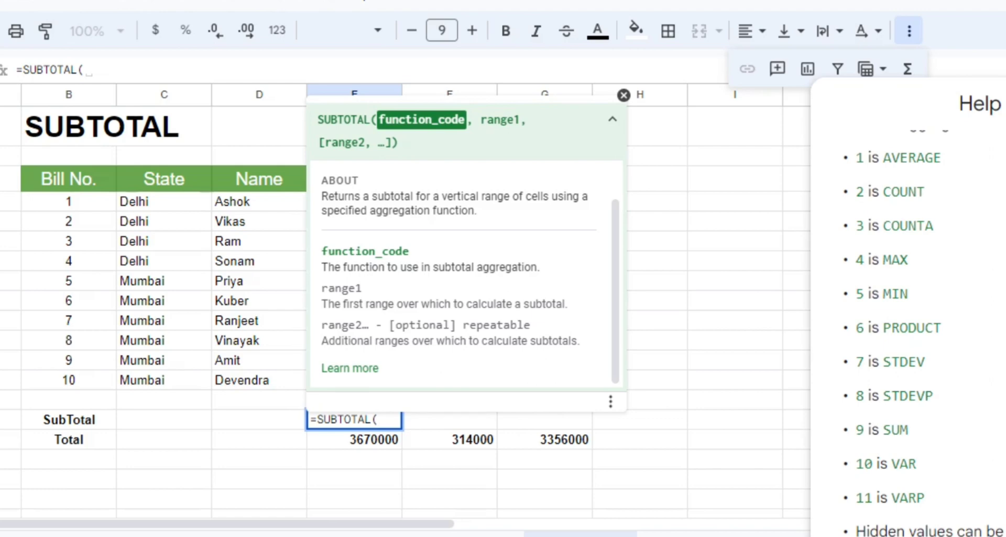
Complete the SUBTOTAL formula with function code 9 and the Bill range E4:E13
{"action": "type", "text": "9,"}
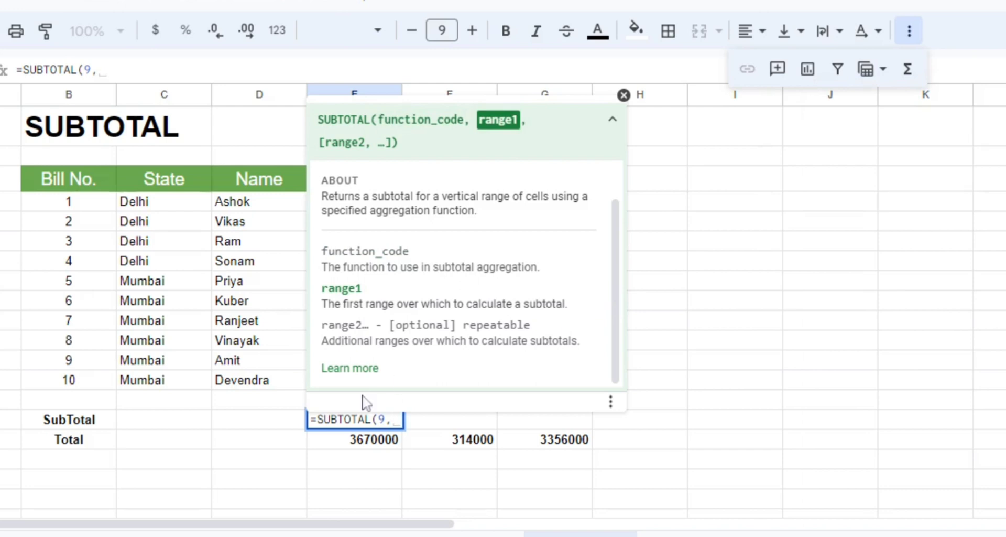
{"action": "left_click", "coordinate": [624, 95]}
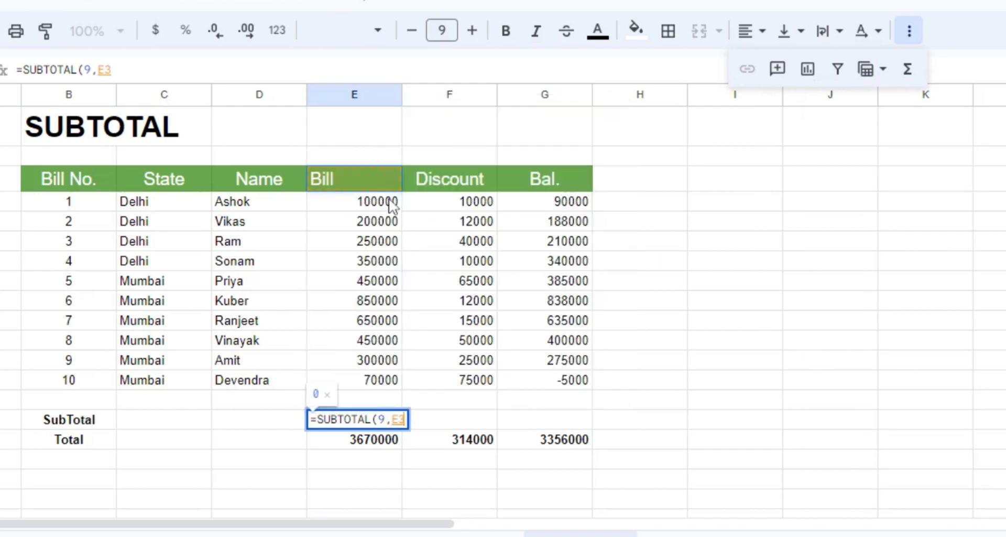
{"action": "left_click_drag", "start_coordinate": [391, 200], "coordinate": [382, 381]}
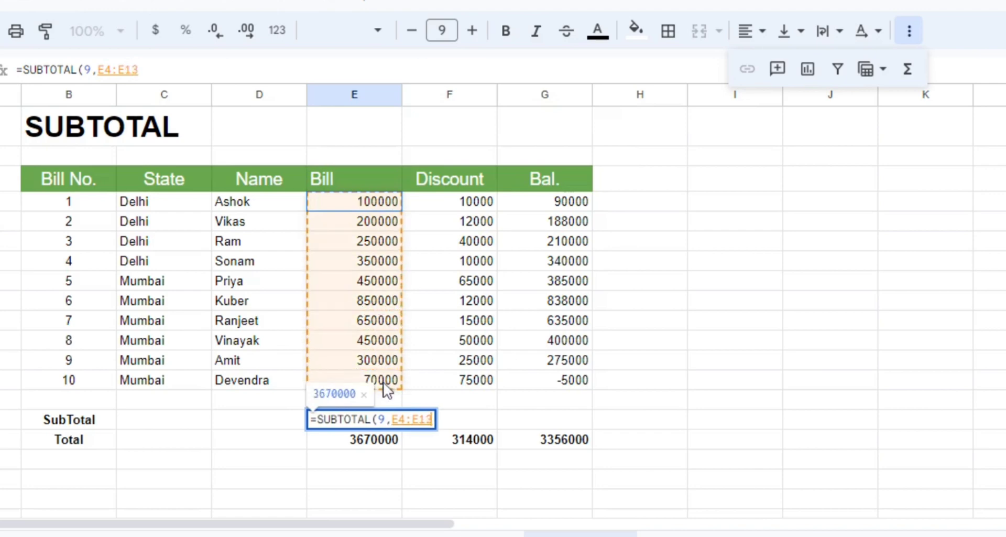
{"action": "type", "text": ")"}
{"action": "key", "text": "Return"}
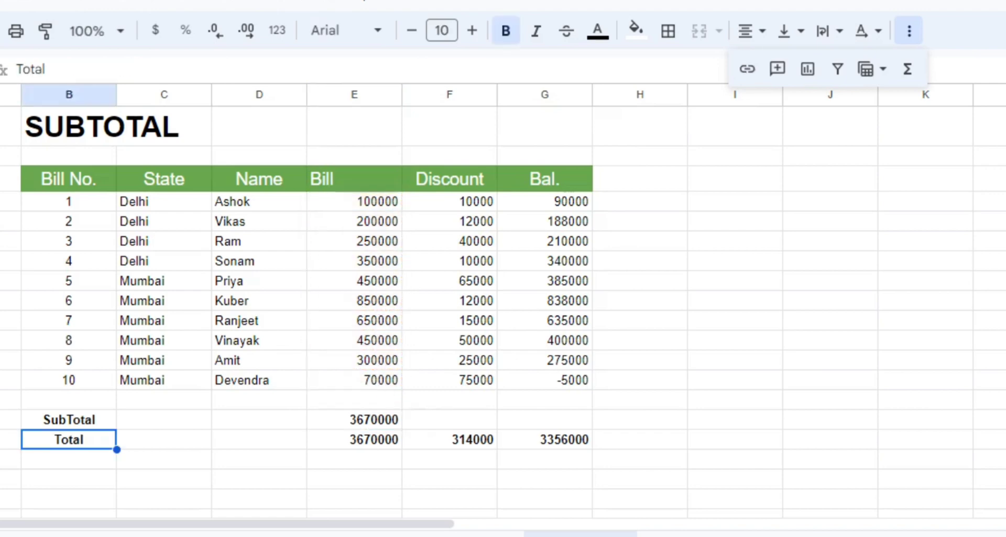
Copy the Bill subtotal formula to the Discount and Bal. cells of the SubTotal row
{"action": "key", "text": "Up"}
{"action": "key", "text": "Right"}
{"action": "key", "text": "Right"}
{"action": "key", "text": "Right"}
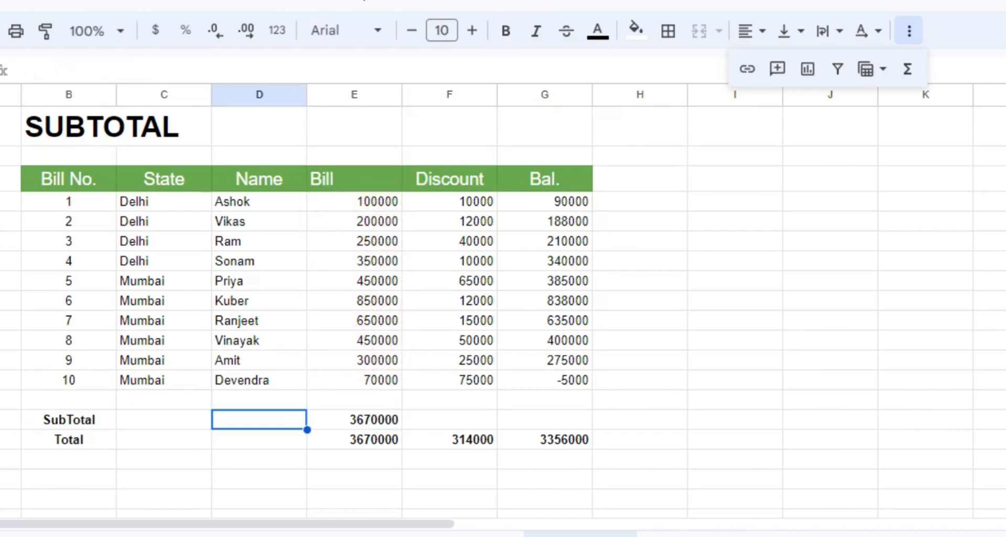
{"action": "key", "text": "ctrl+c"}
{"action": "key", "text": "Right"}
{"action": "key", "text": "ctrl+v"}
{"action": "key", "text": "Right"}
{"action": "key", "text": "ctrl+v"}
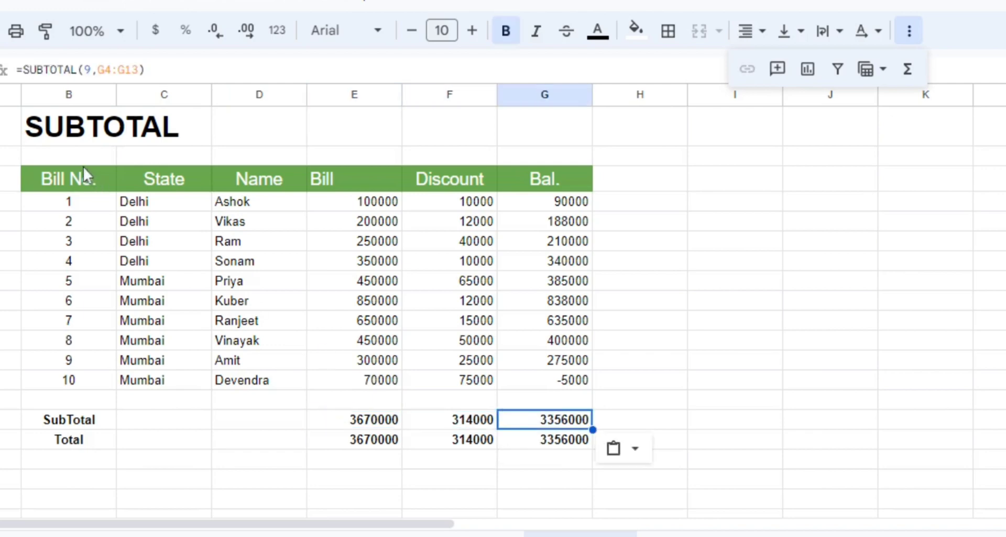
Add a filter to the whole bill table and show only the Delhi rows in the State column
{"action": "left_click_drag", "start_coordinate": [83, 178], "coordinate": [548, 378]}
{"action": "left_click", "coordinate": [837, 68]}
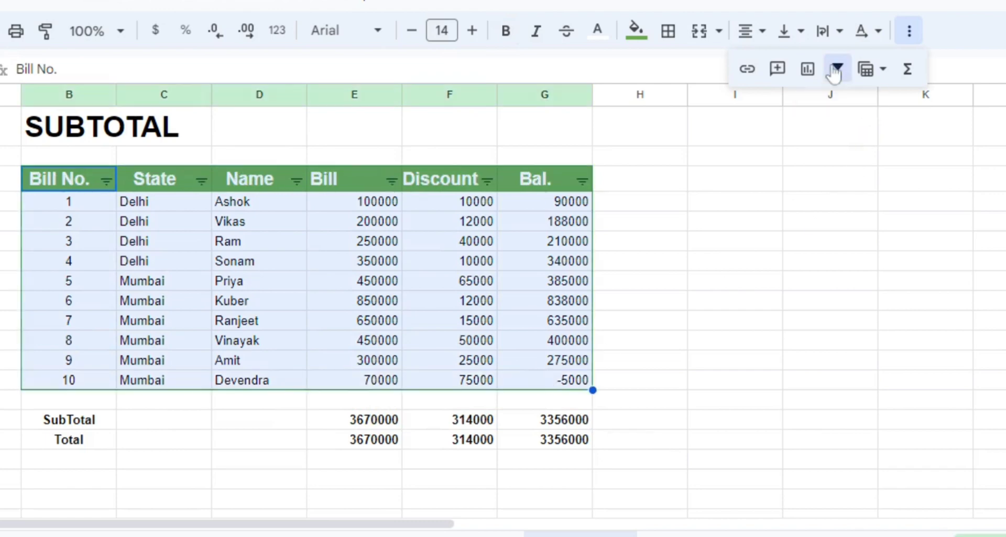
{"action": "left_click", "coordinate": [198, 182]}
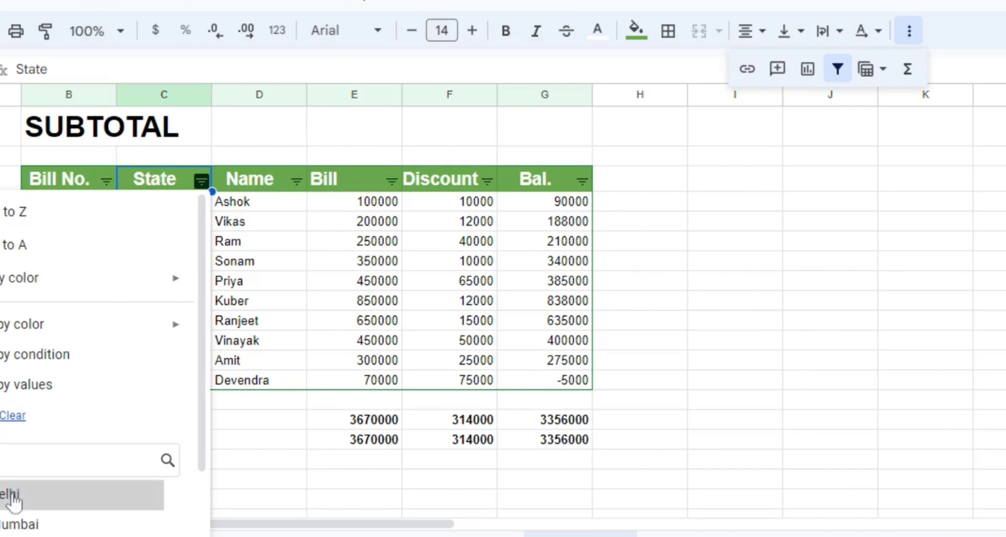
{"action": "scroll", "coordinate": [13, 499], "scroll_direction": "down", "scroll_amount": 3}
{"action": "left_click", "coordinate": [136, 526]}
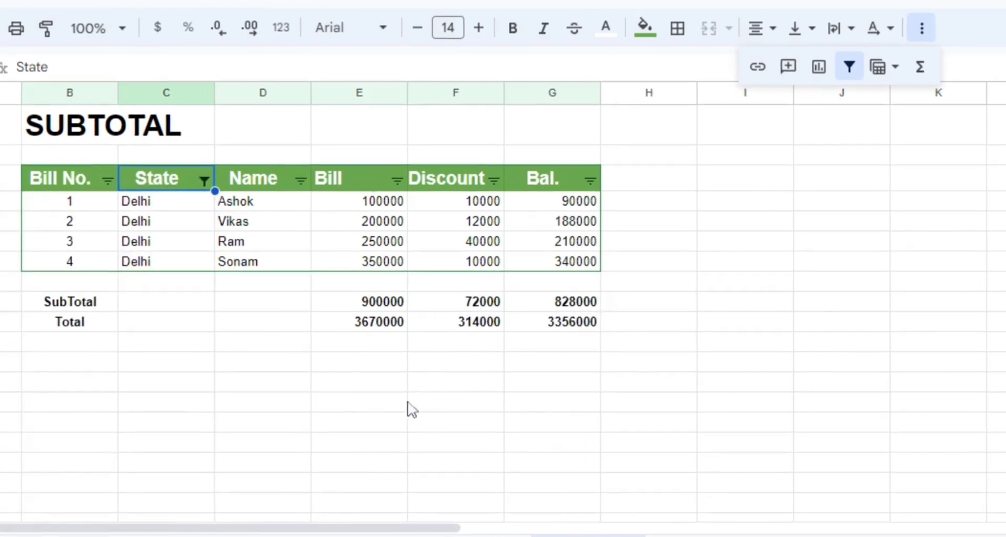
Compare the Bill column's Total and SubTotal cells for the filtered rows
{"action": "left_click", "coordinate": [404, 344]}
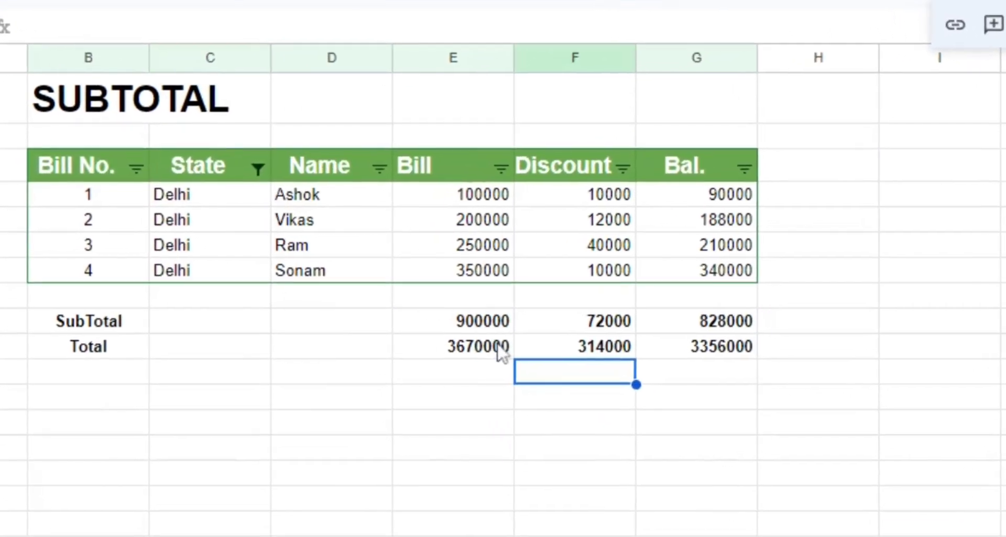
{"action": "left_click", "coordinate": [549, 338]}
{"action": "left_click", "coordinate": [546, 358]}
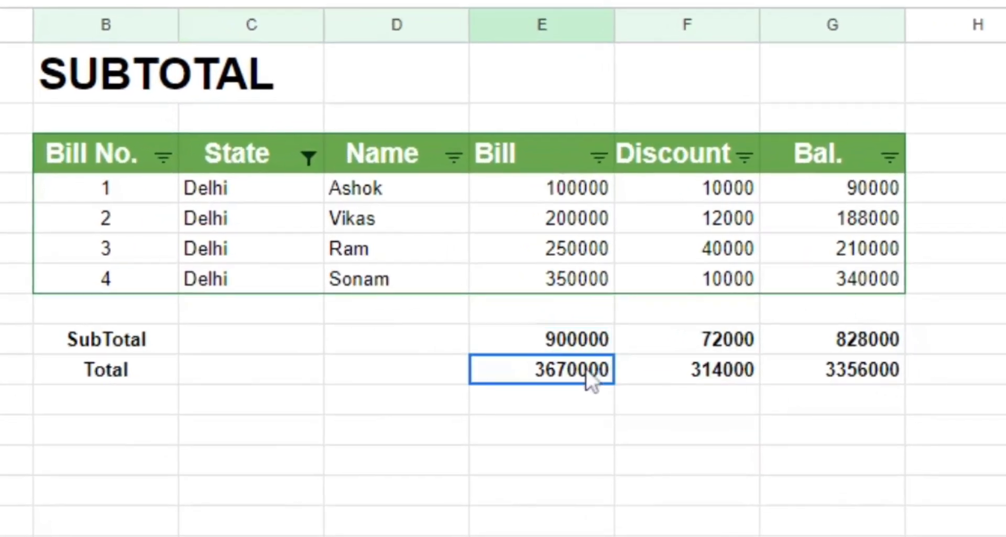
{"action": "left_click", "coordinate": [580, 339]}
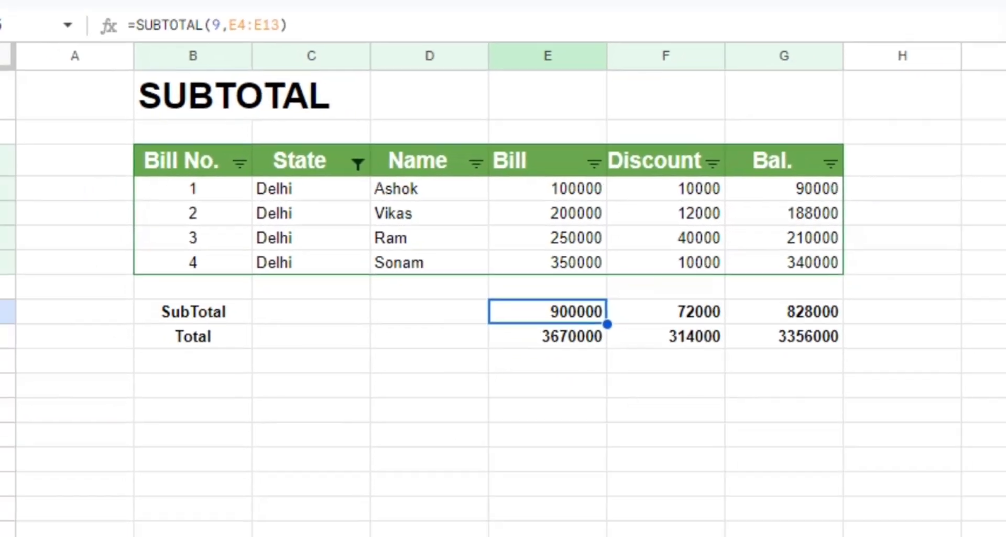
Filter the Name column to show only bill 1's customer and inspect the Bill subtotal's formula
{"action": "left_click", "coordinate": [476, 164]}
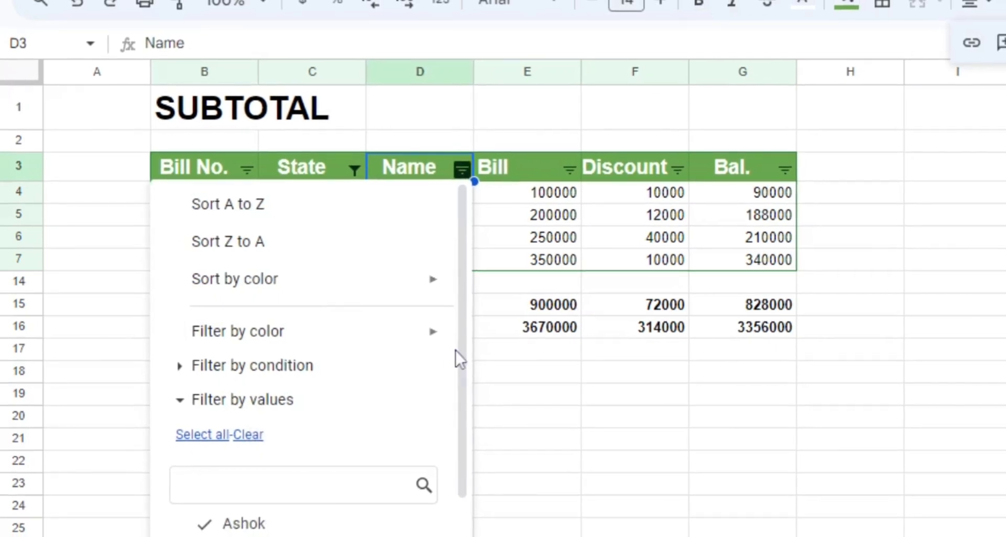
{"action": "scroll", "coordinate": [455, 351], "scroll_direction": "down", "scroll_amount": 3}
{"action": "left_click", "coordinate": [423, 535]}
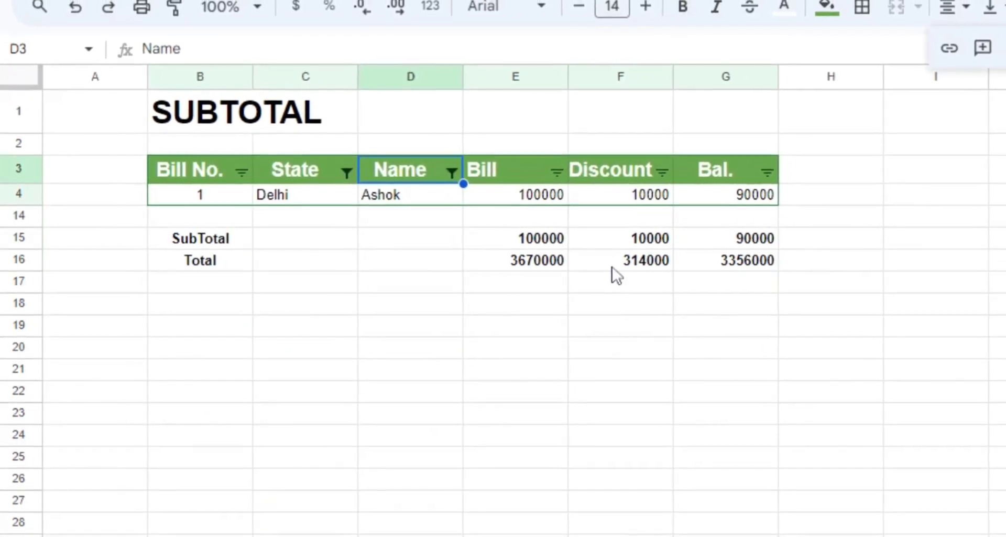
{"action": "left_click", "coordinate": [550, 240]}
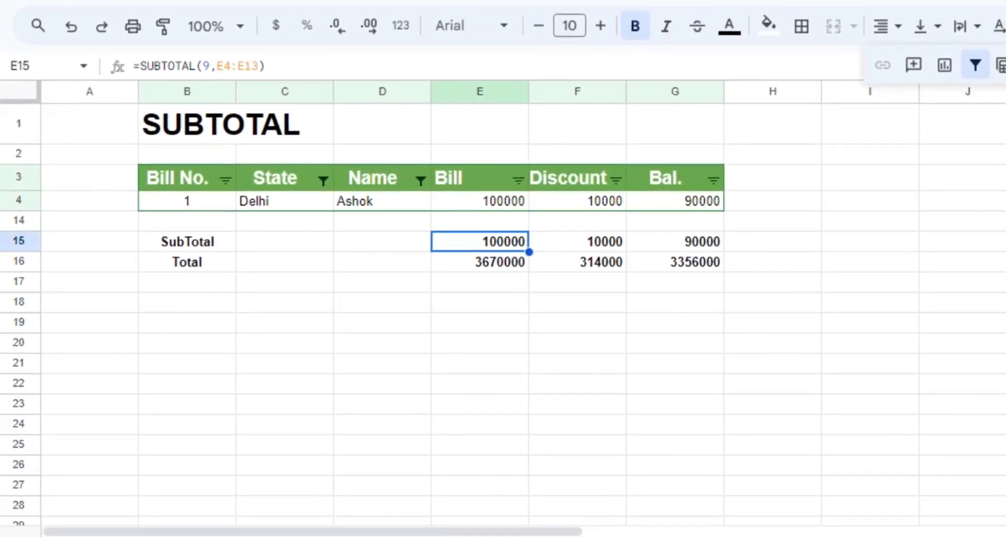
Reset the State filter to include both Delhi and Mumbai
{"action": "left_click", "coordinate": [307, 186]}
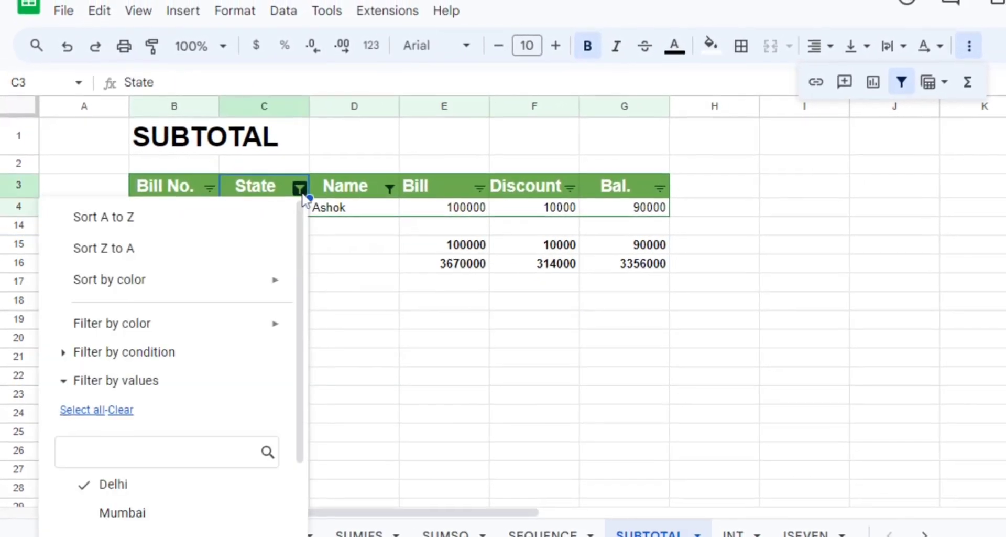
{"action": "left_click", "coordinate": [120, 410]}
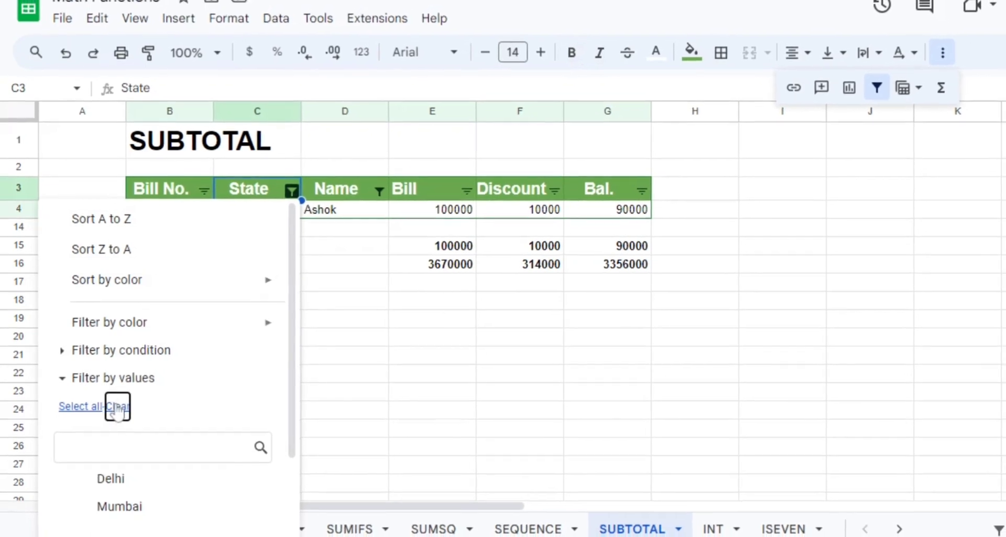
{"action": "left_click", "coordinate": [77, 407]}
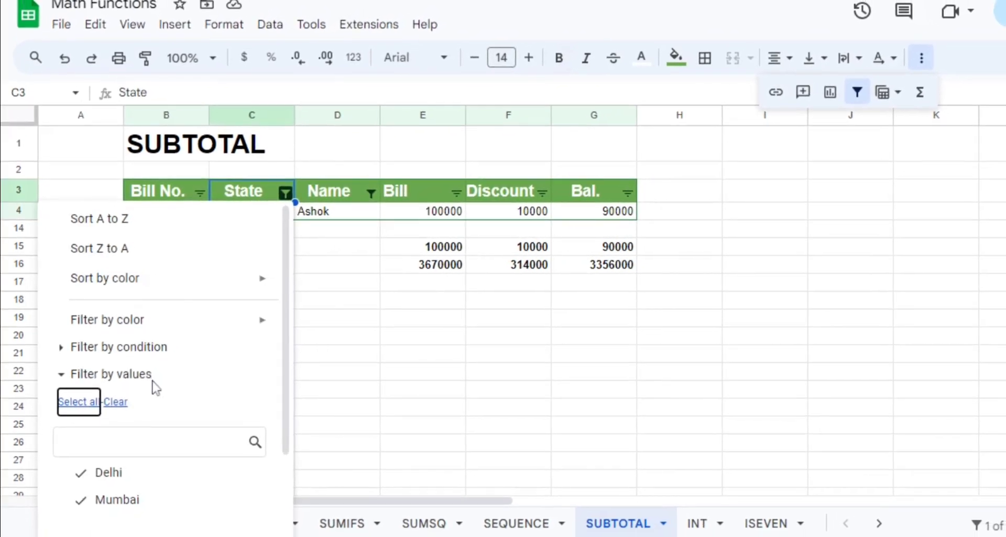
{"action": "scroll", "coordinate": [157, 398], "scroll_direction": "down", "scroll_amount": 3}
{"action": "left_click", "coordinate": [238, 515]}
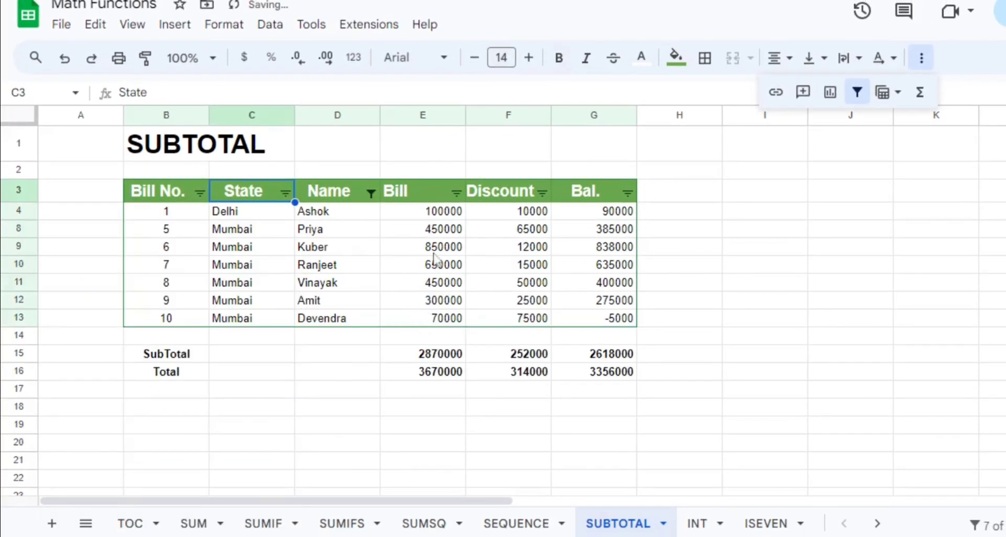
Clear the Name filter's values, keep only bill 1's customer, and inspect the Bill subtotal cell
{"action": "left_click", "coordinate": [371, 194]}
{"action": "left_click", "coordinate": [201, 404]}
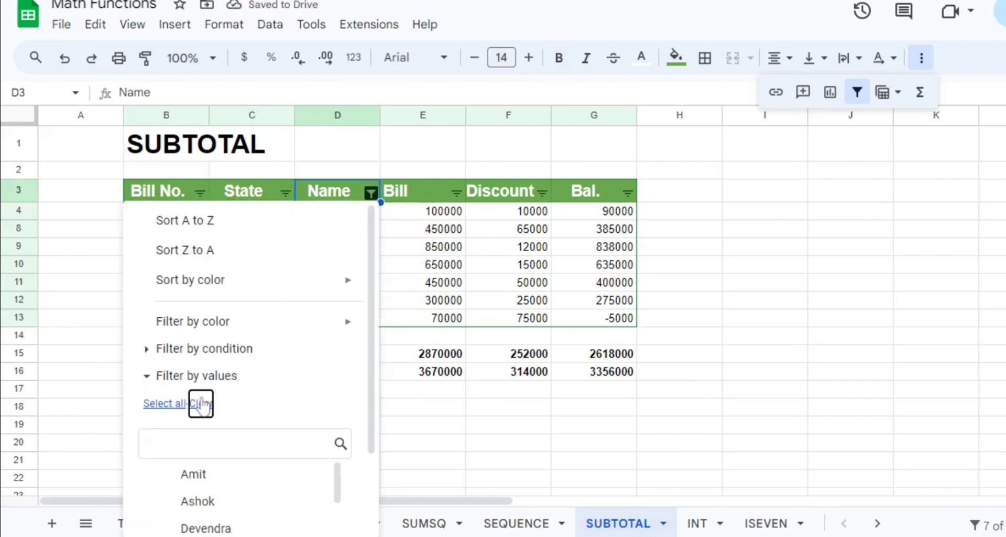
{"action": "left_click", "coordinate": [199, 501]}
{"action": "scroll", "coordinate": [287, 382], "scroll_direction": "down", "scroll_amount": 2}
{"action": "left_click", "coordinate": [317, 504]}
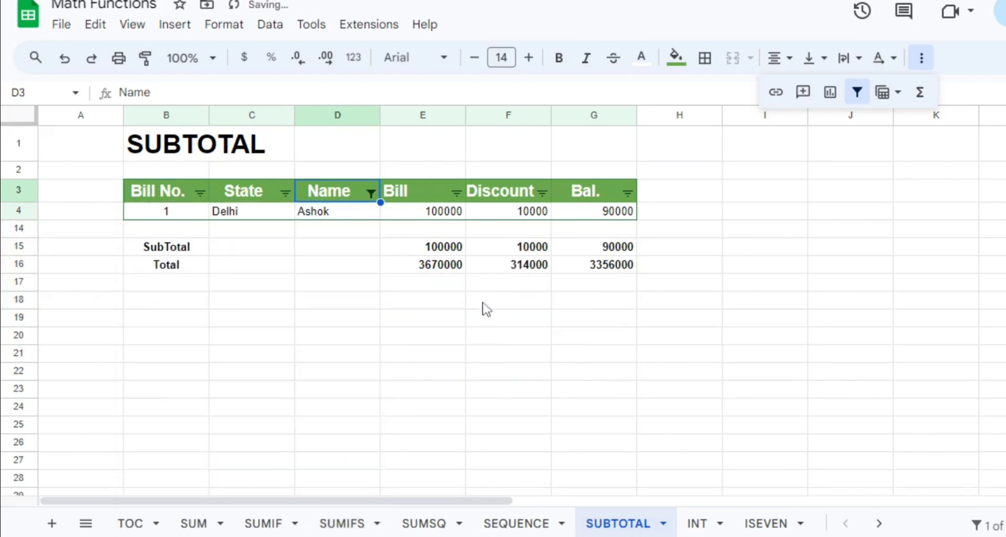
{"action": "left_click", "coordinate": [447, 251]}
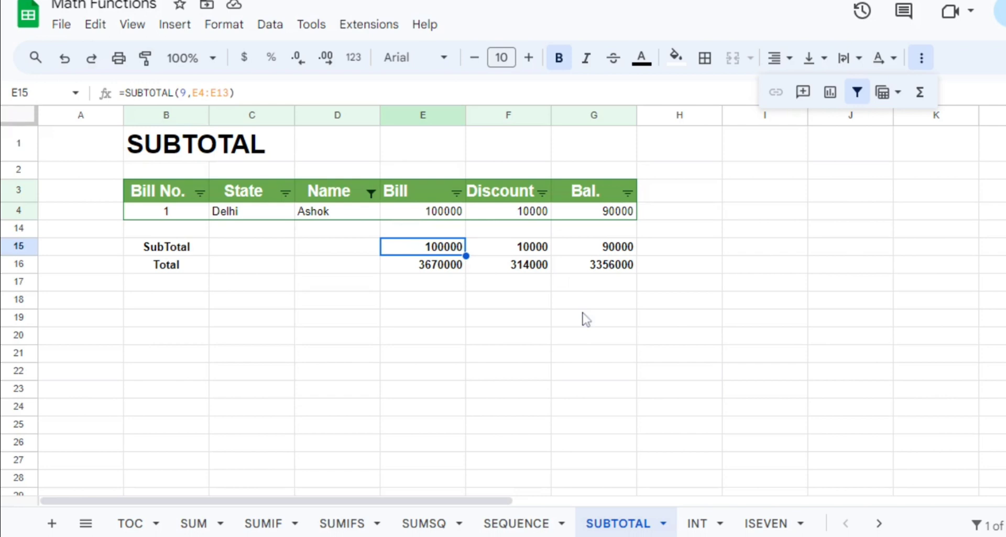
Switch to the INT sheet and examine the formula in D5 next to its source decimal in C5
{"action": "left_click", "coordinate": [697, 523]}
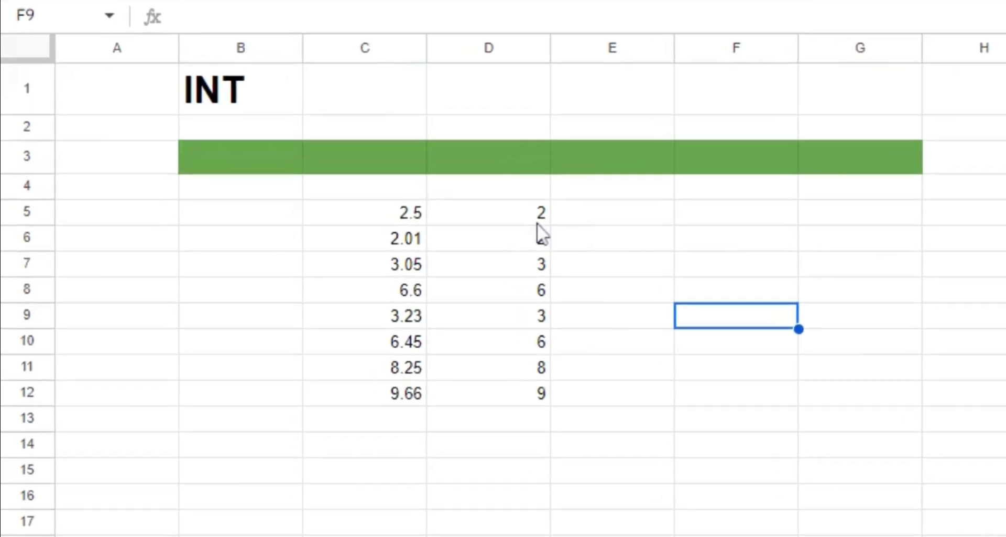
{"action": "left_click", "coordinate": [539, 224]}
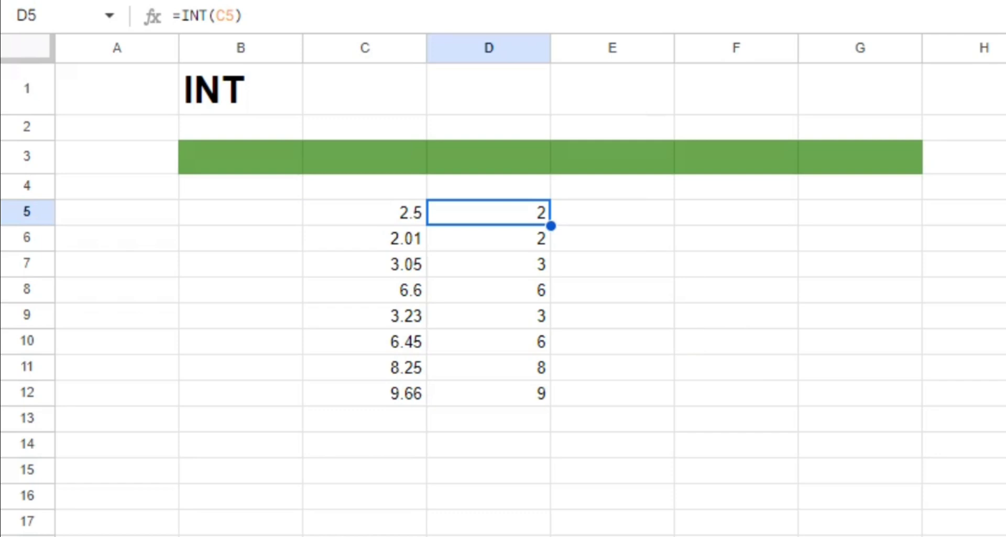
{"action": "left_click", "coordinate": [613, 213]}
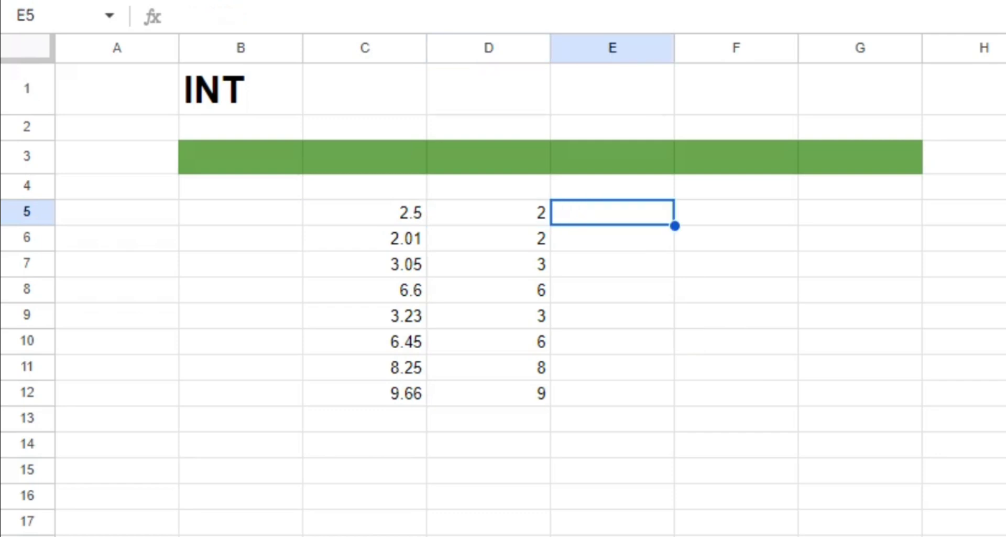
{"action": "key", "text": "Left"}
{"action": "key", "text": "Left"}
{"action": "key", "text": "Right"}
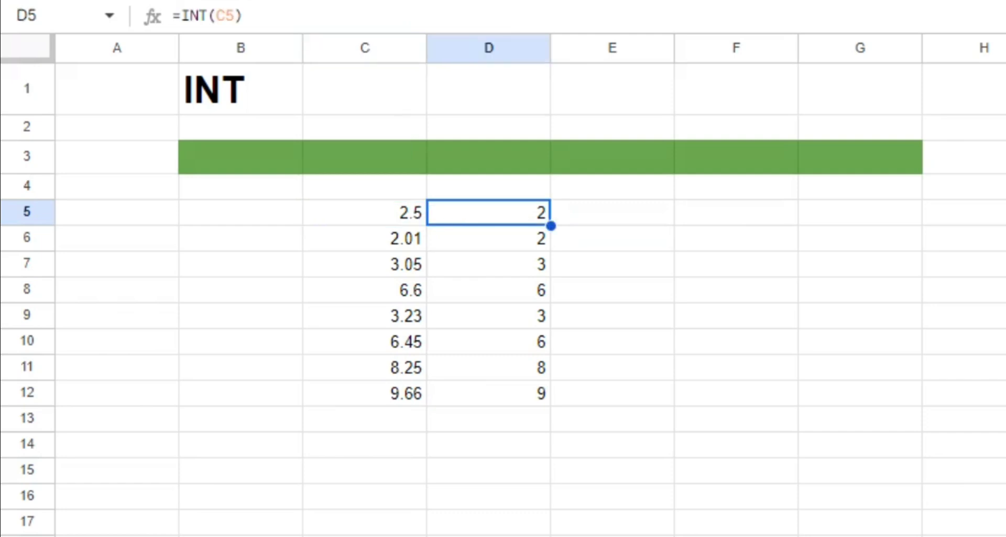
Enter =INT(C5) in E5 and accept the suggested autofill for the remaining decimals down to E12
{"action": "key", "text": "Right"}
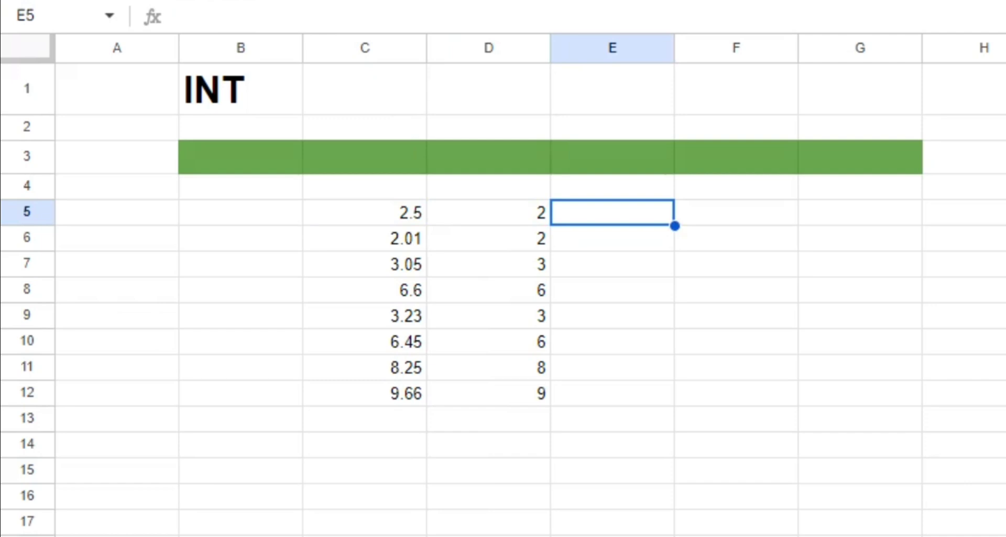
{"action": "type", "text": "=i"}
{"action": "type", "text": "nt"}
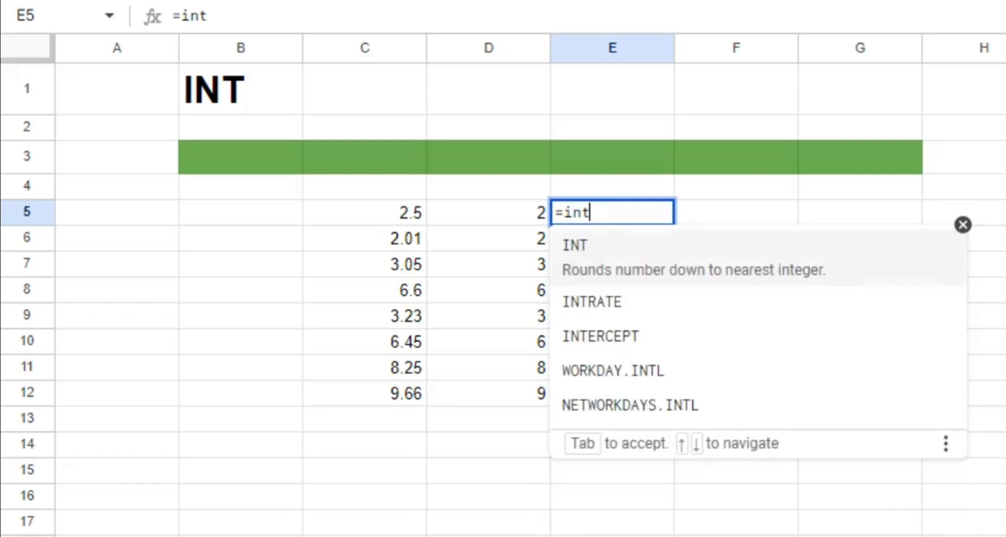
{"action": "key", "text": "Tab"}
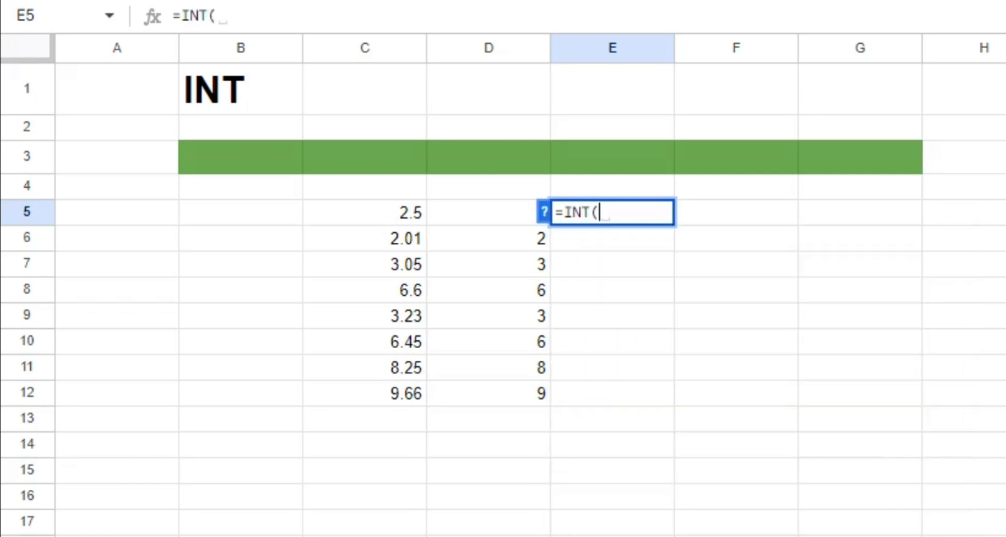
{"action": "left_click", "coordinate": [397, 199]}
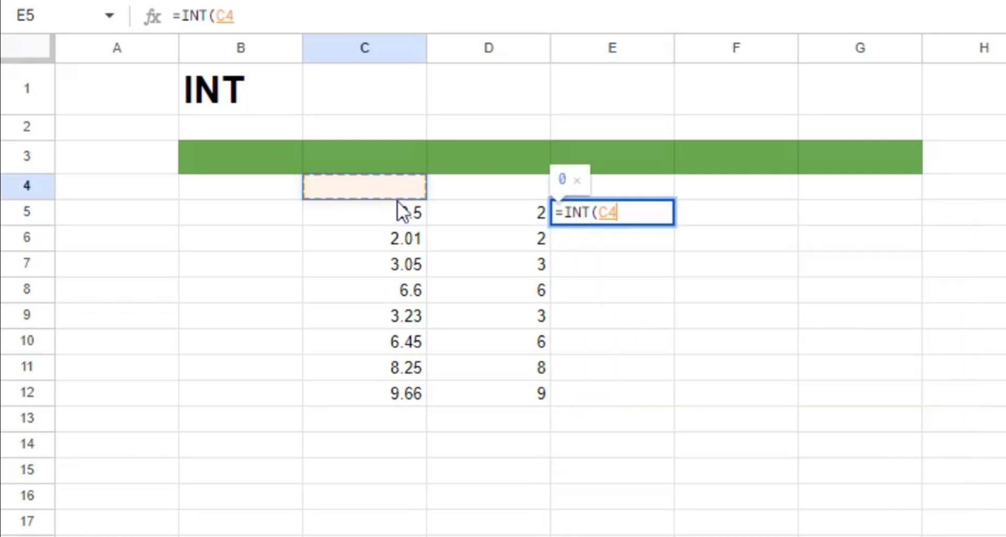
{"action": "left_click", "coordinate": [400, 215]}
{"action": "type", "text": ")"}
{"action": "key", "text": "Return"}
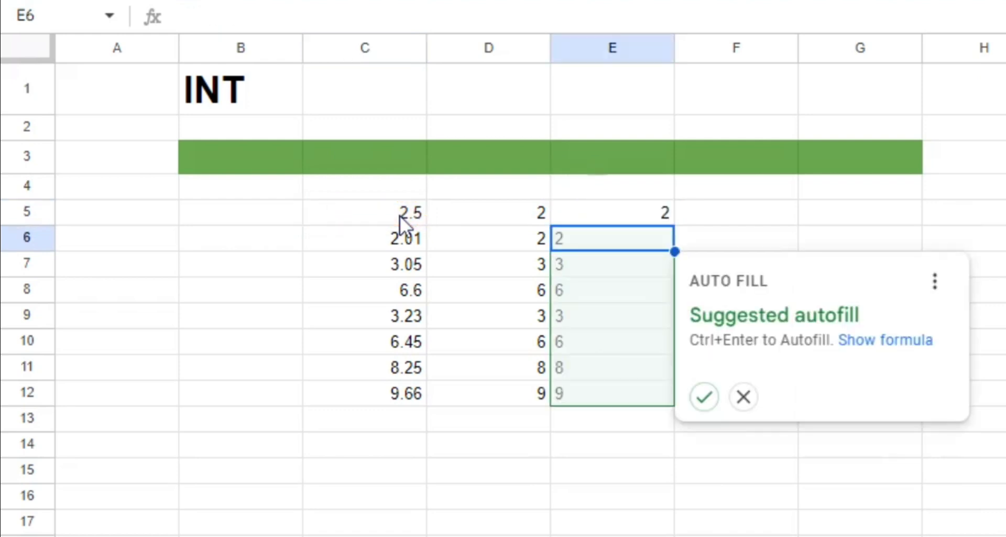
{"action": "left_click", "coordinate": [704, 396]}
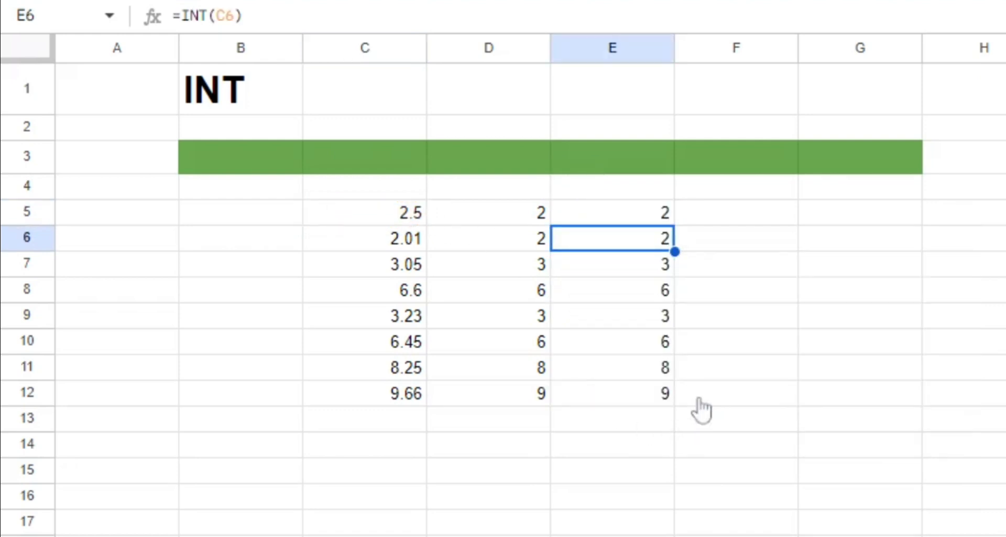
Change C12 to 10.5 and check the INT formulas in D12 and E12
{"action": "left_click", "coordinate": [624, 398]}
{"action": "left_click", "coordinate": [411, 395]}
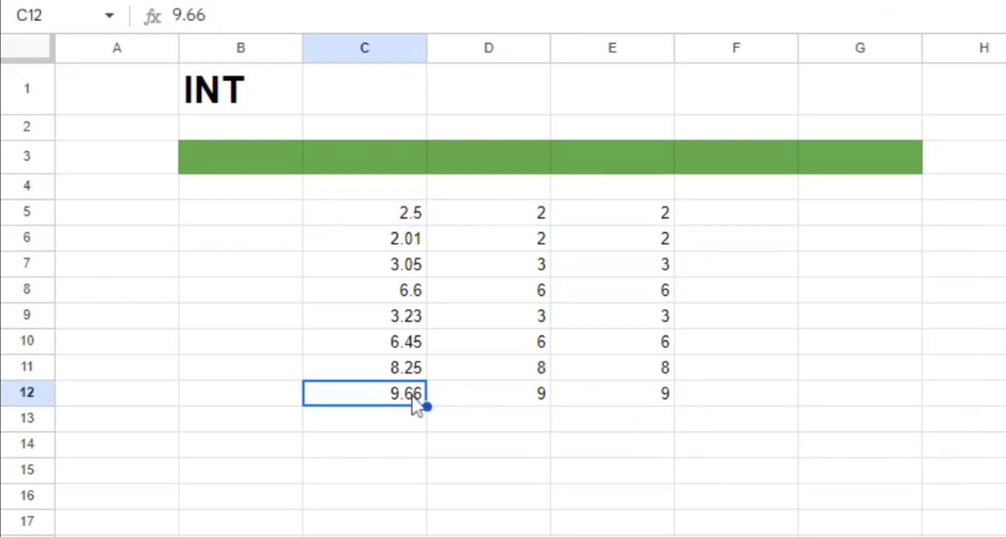
{"action": "type", "text": "1."}
{"action": "key", "text": "BackSpace"}
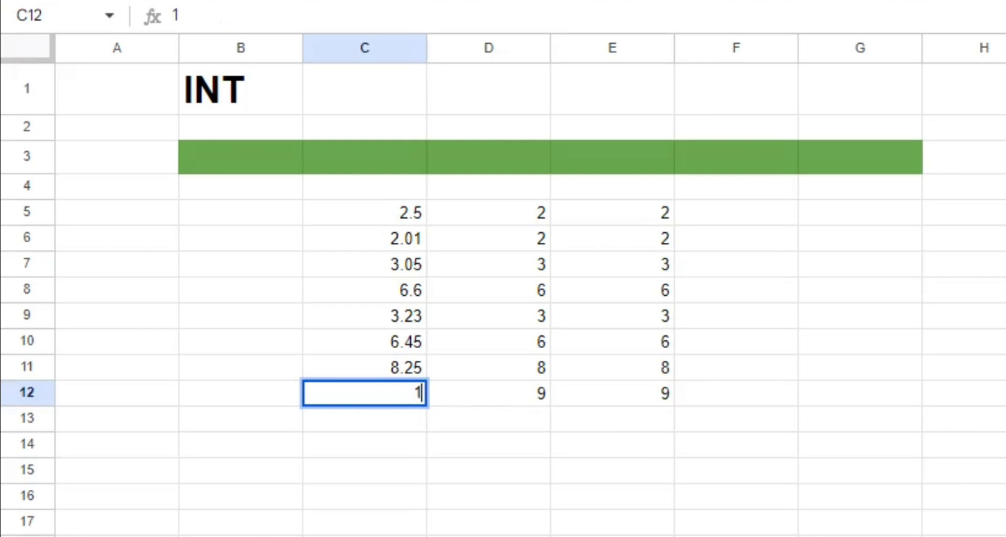
{"action": "type", "text": "0.5"}
{"action": "key", "text": "Return"}
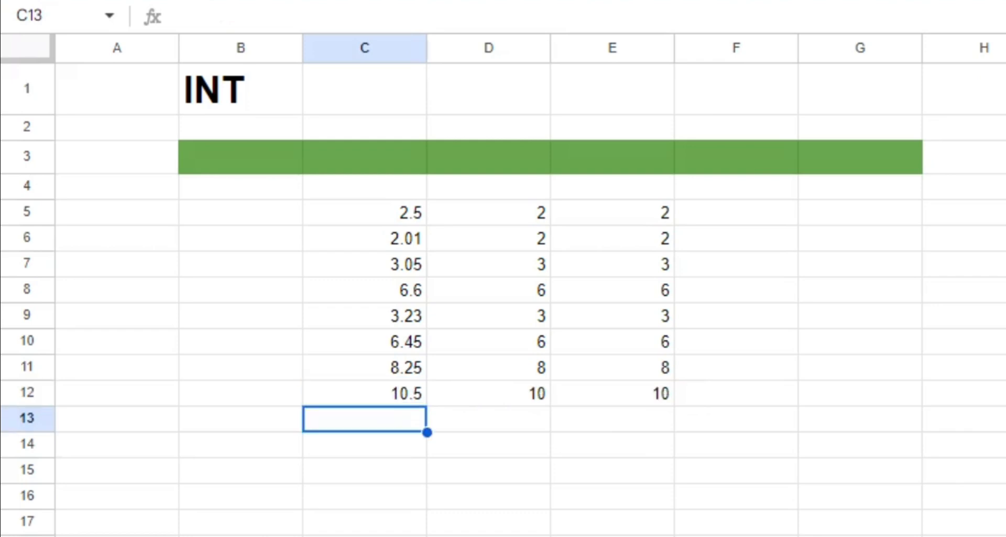
{"action": "key", "text": "Up"}
{"action": "key", "text": "Right"}
{"action": "key", "text": "Right"}
{"action": "key", "text": "Left"}
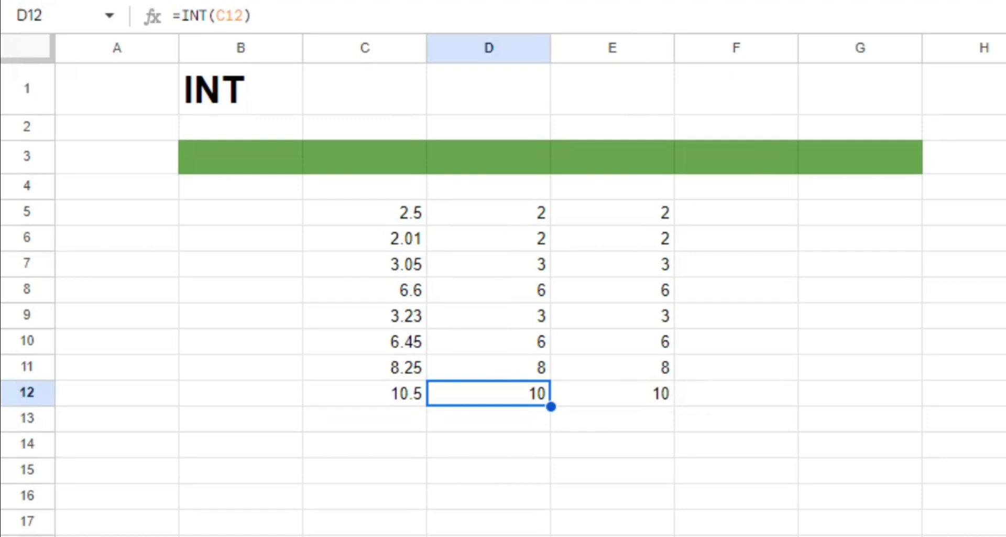
{"action": "key", "text": "Right"}
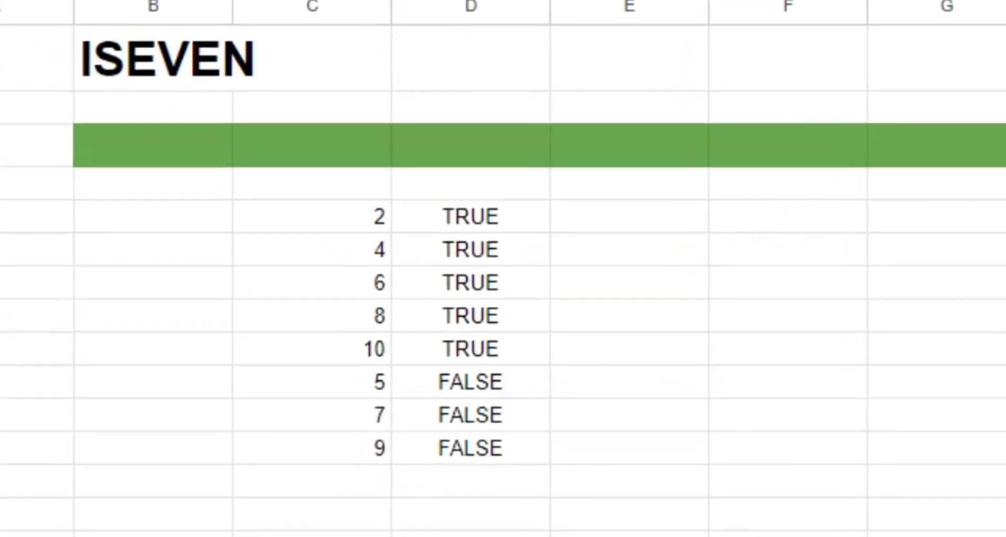
On the ISEVEN sheet, enter an ISEVEN formula in column E for the first number and accept the suggested autofill for the rest
{"action": "left_click", "coordinate": [509, 233]}
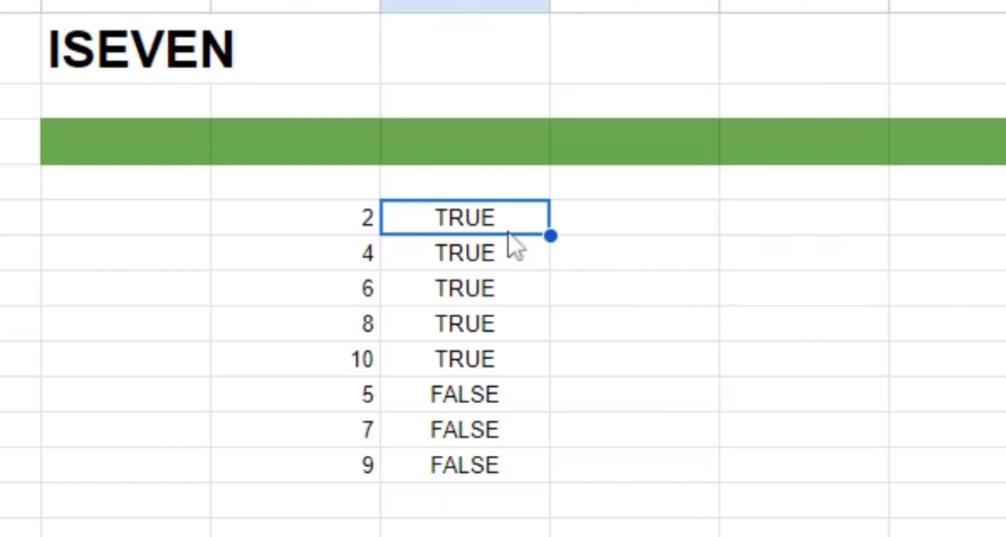
{"action": "key", "text": "Right"}
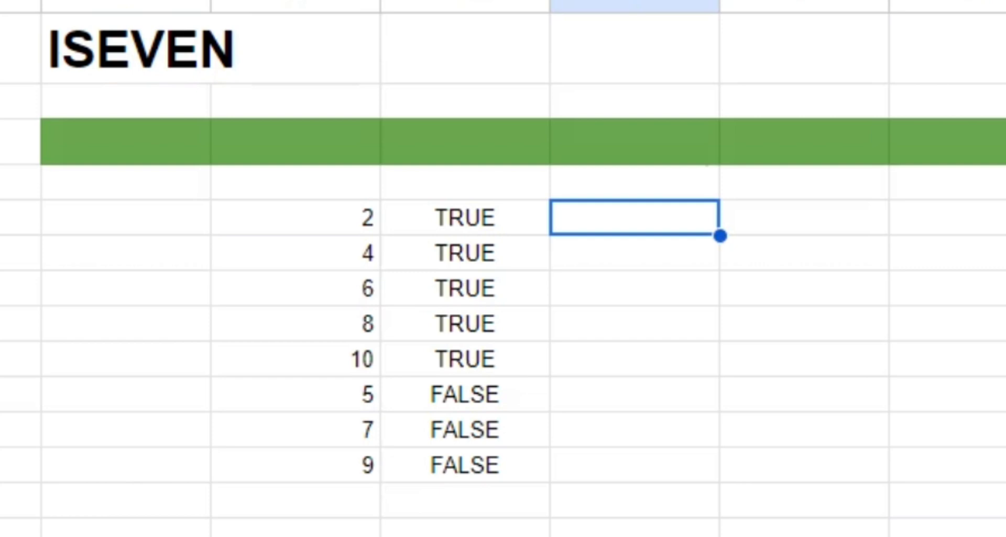
{"action": "type", "text": "=is"}
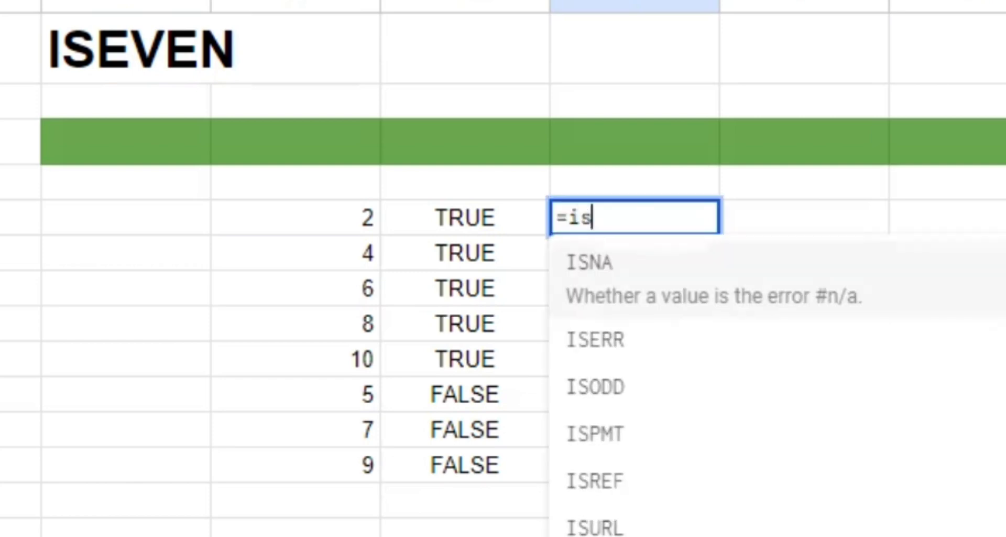
{"action": "type", "text": "even"}
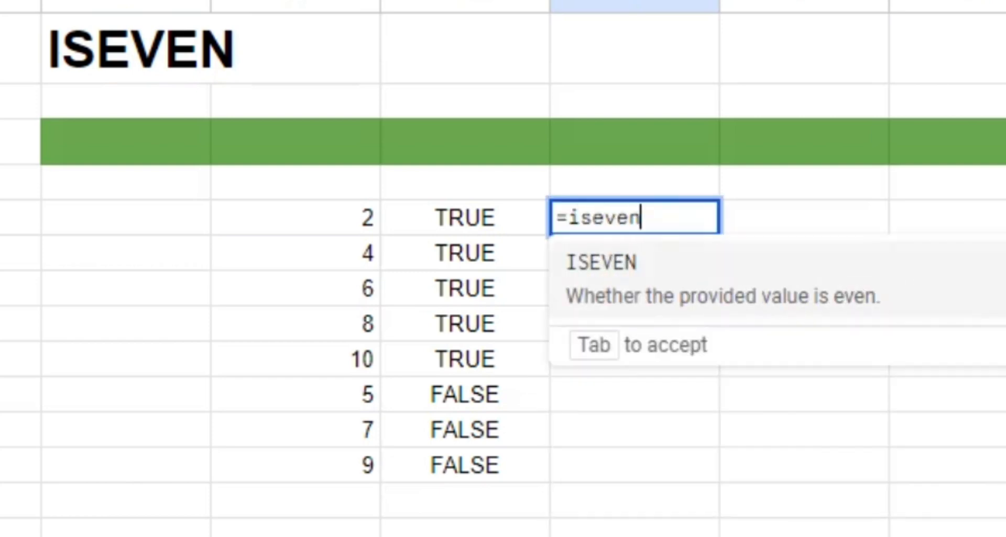
{"action": "key", "text": "Tab"}
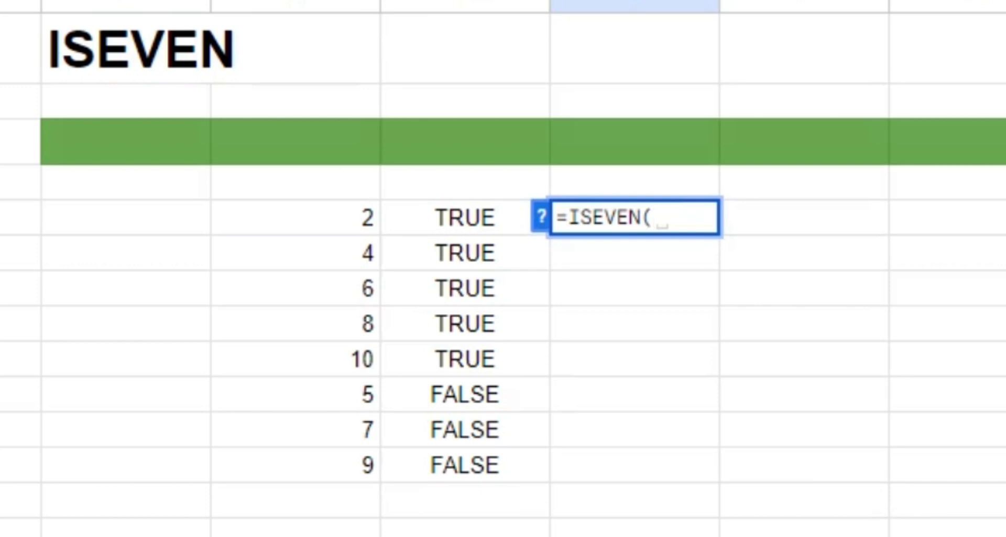
{"action": "left_click", "coordinate": [378, 229]}
{"action": "type", "text": ")"}
{"action": "key", "text": "Return"}
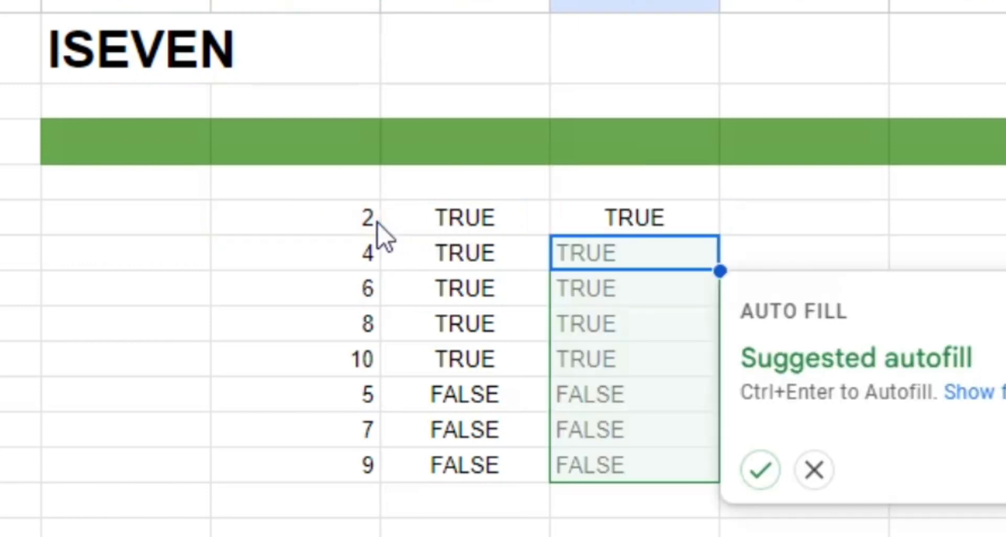
{"action": "left_click", "coordinate": [761, 469]}
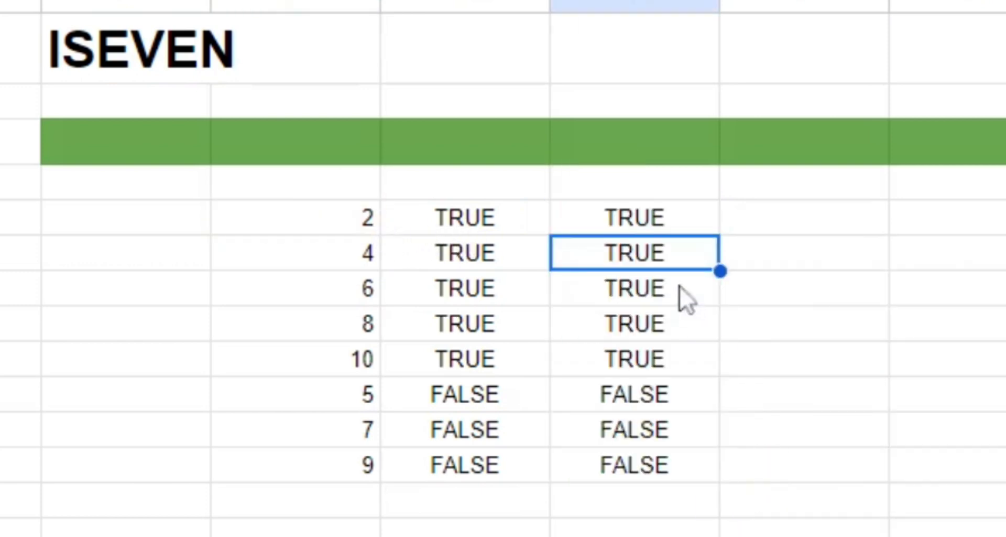
Blank out the original ISEVEN results in column D beside the eight numbers
{"action": "left_click", "coordinate": [510, 217]}
{"action": "type", "text": "v"}
{"action": "key", "text": "Return"}
{"action": "key", "text": "Down"}
{"action": "key", "text": "Down"}
{"action": "key", "text": "Down"}
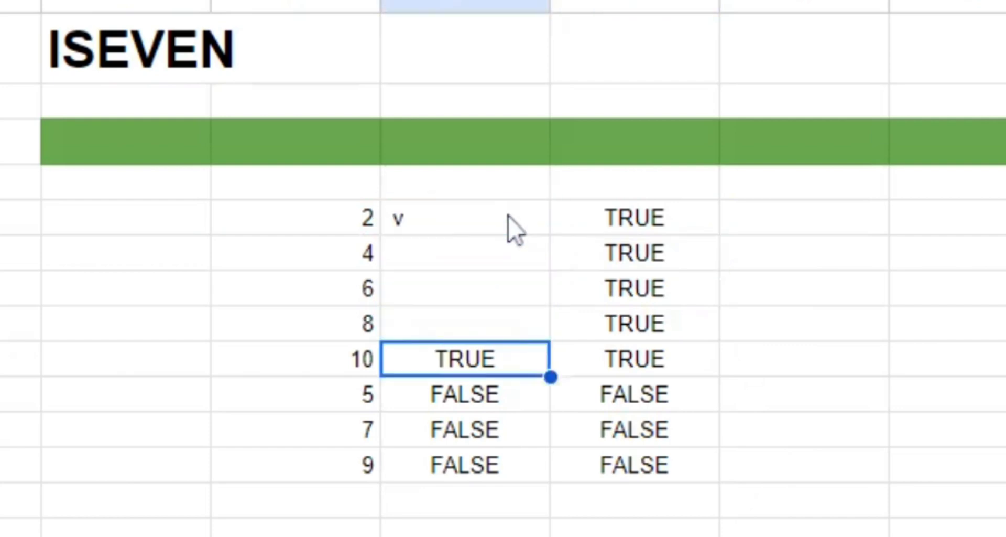
{"action": "key", "text": "space"}
{"action": "key", "text": "Down"}
{"action": "key", "text": "space"}
{"action": "key", "text": "Down"}
{"action": "key", "text": "space"}
{"action": "key", "text": "Down"}
{"action": "key", "text": "space"}
{"action": "key", "text": "Up"}
{"action": "key", "text": "Up"}
{"action": "key", "text": "Up"}
{"action": "key", "text": "Up"}
{"action": "key", "text": "Up"}
{"action": "key", "text": "Up"}
{"action": "key", "text": "Up"}
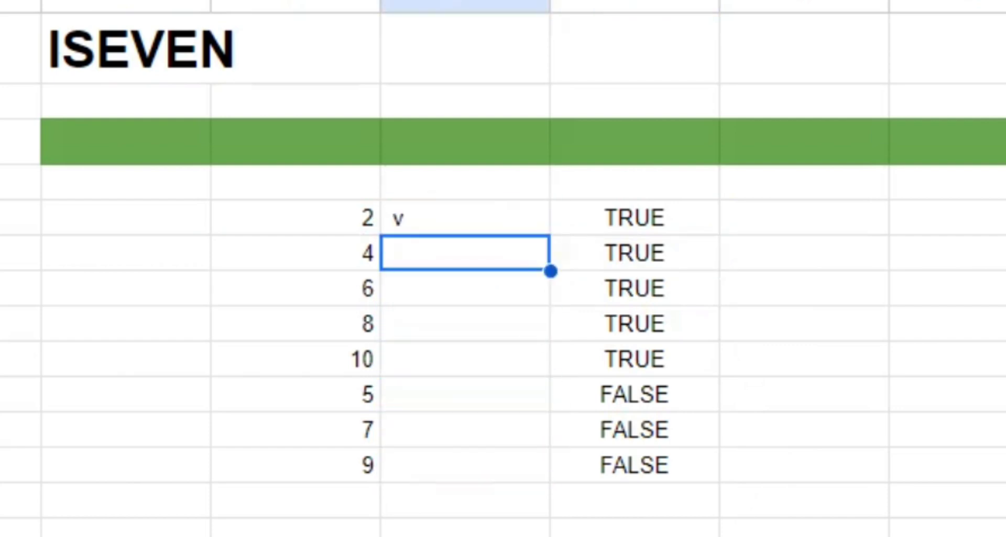
{"action": "key", "text": "Right"}
{"action": "key", "text": "Left"}
Set the first number in column C of the ISEVEN sheet to 3 to test an odd value
{"action": "key", "text": "Left"}
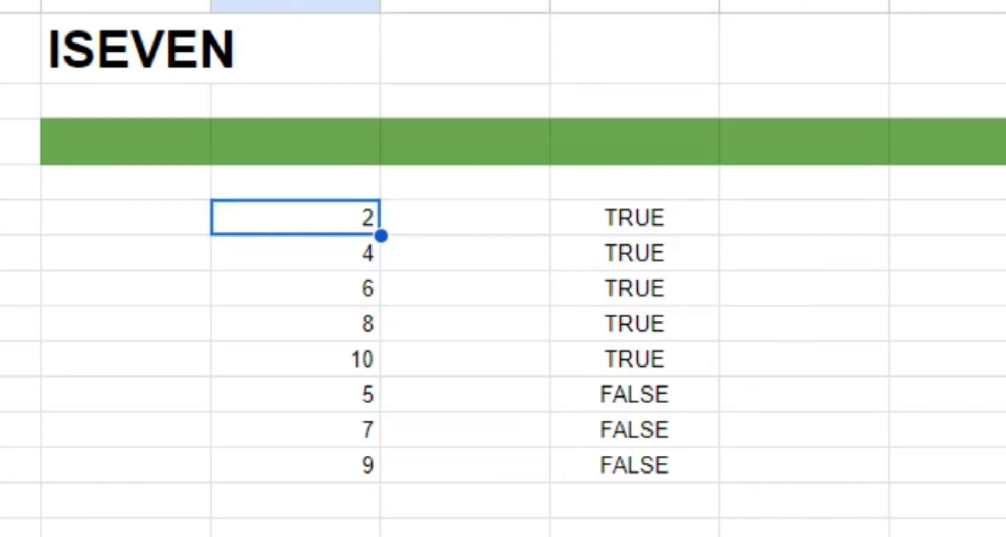
{"action": "type", "text": "3"}
{"action": "key", "text": "Return"}
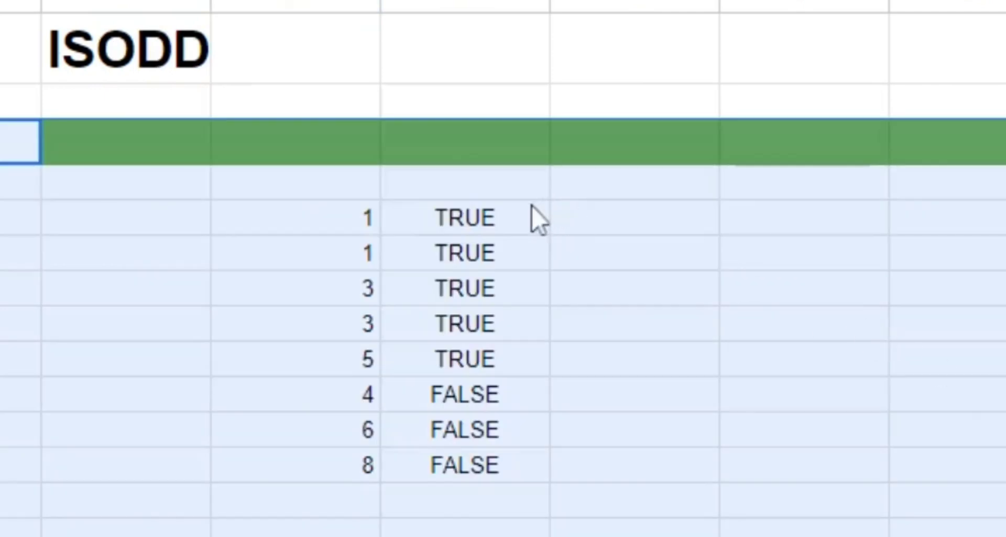
On the ISODD sheet, enter an ISODD formula in column E for the first number and accept the suggested autofill for the rest
{"action": "left_click", "coordinate": [524, 212]}
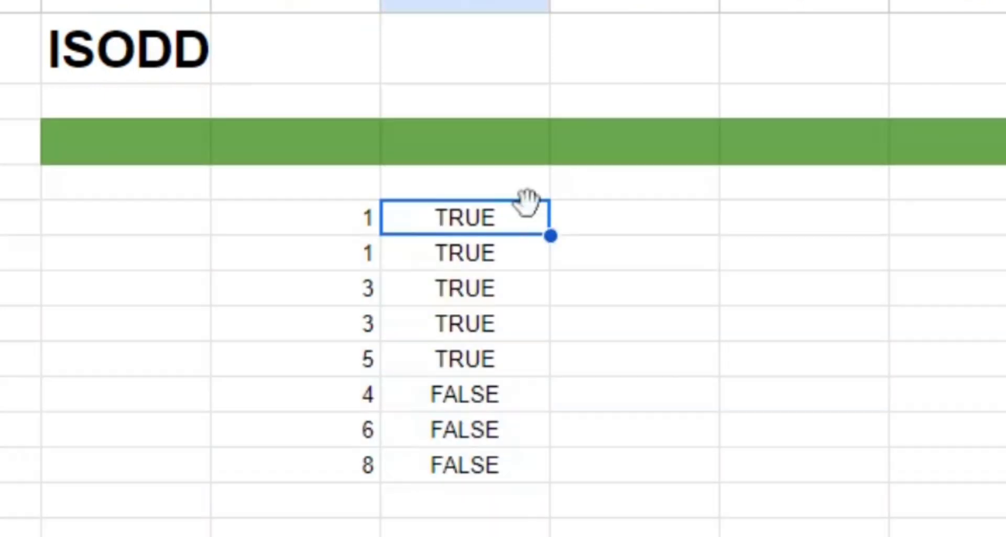
{"action": "left_click", "coordinate": [606, 231]}
{"action": "type", "text": "=i"}
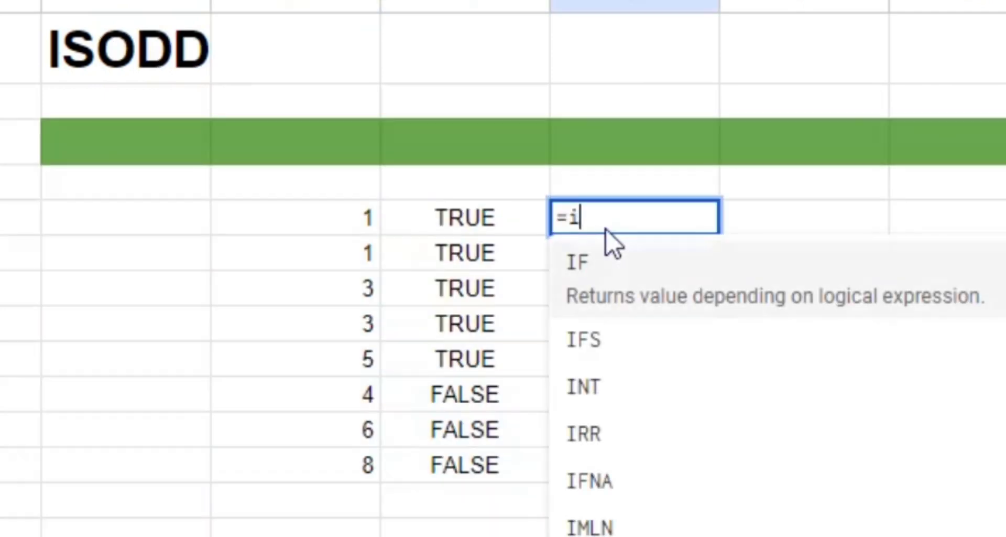
{"action": "type", "text": "sodd"}
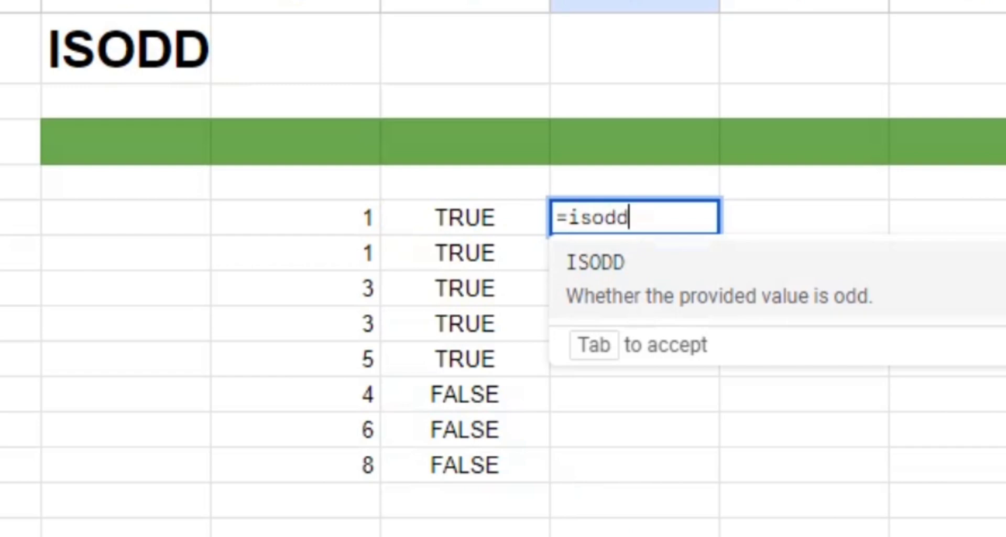
{"action": "key", "text": "Tab"}
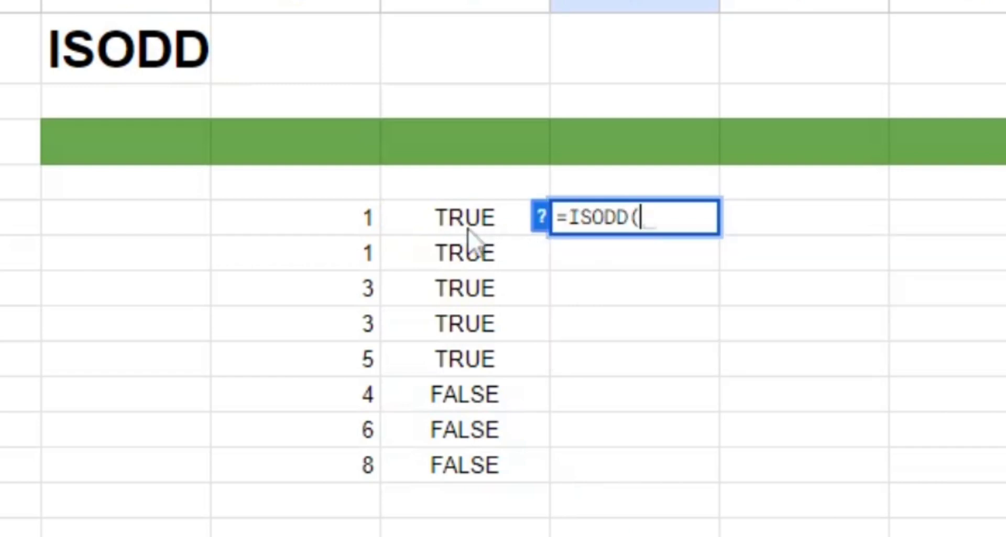
{"action": "left_click", "coordinate": [362, 224]}
{"action": "type", "text": ")"}
{"action": "key", "text": "Return"}
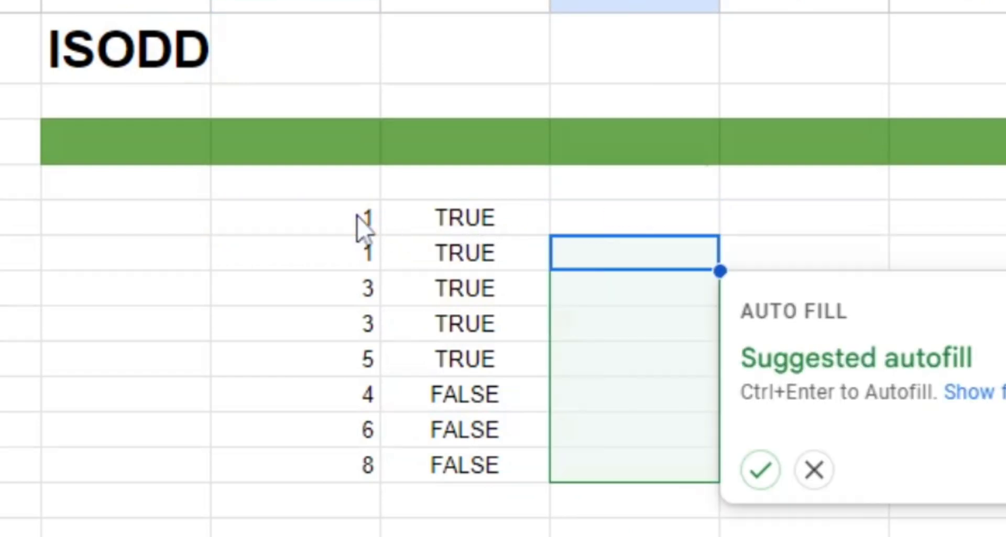
{"action": "left_click", "coordinate": [760, 470]}
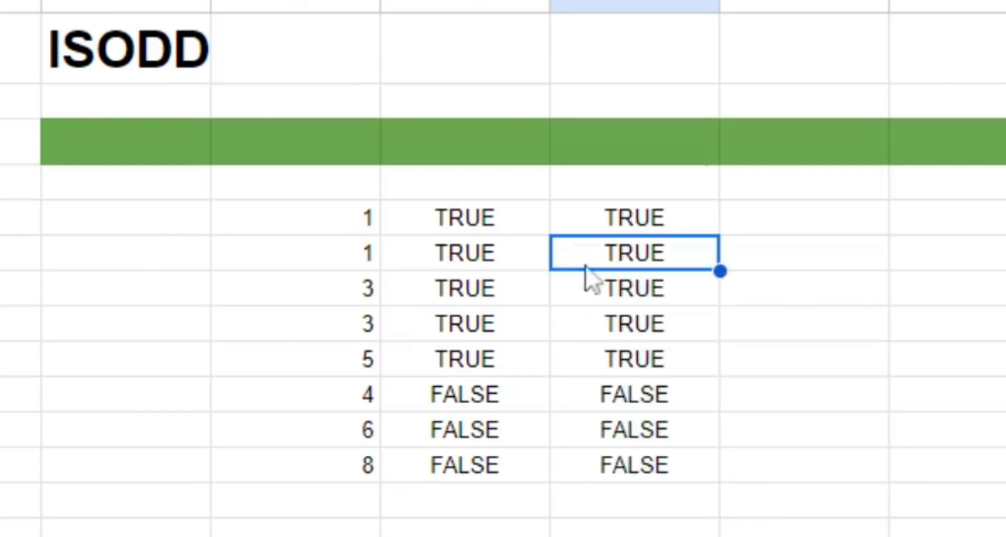
Set the first number in column C of the ISODD sheet to 2 to test an even value
{"action": "left_click", "coordinate": [372, 230]}
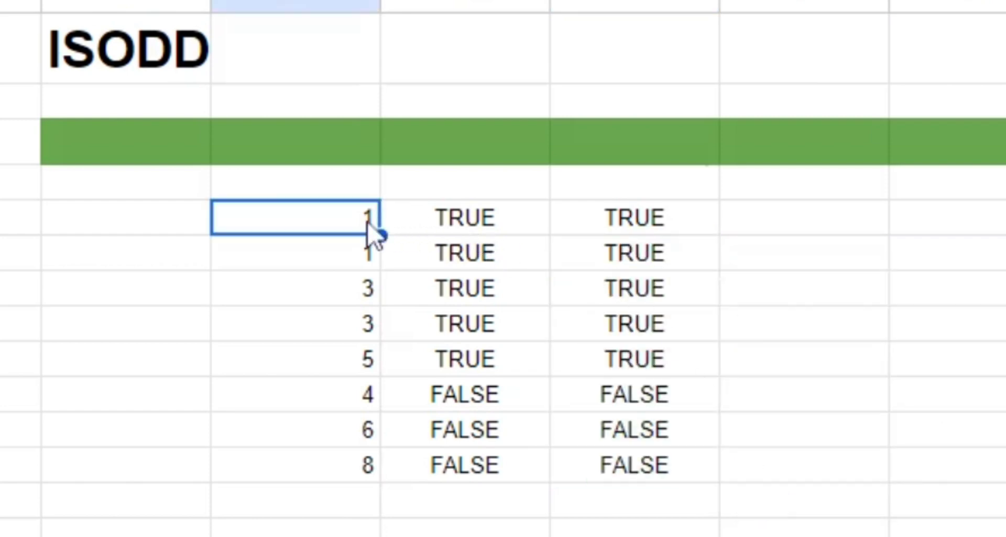
{"action": "type", "text": "2"}
{"action": "key", "text": "Return"}
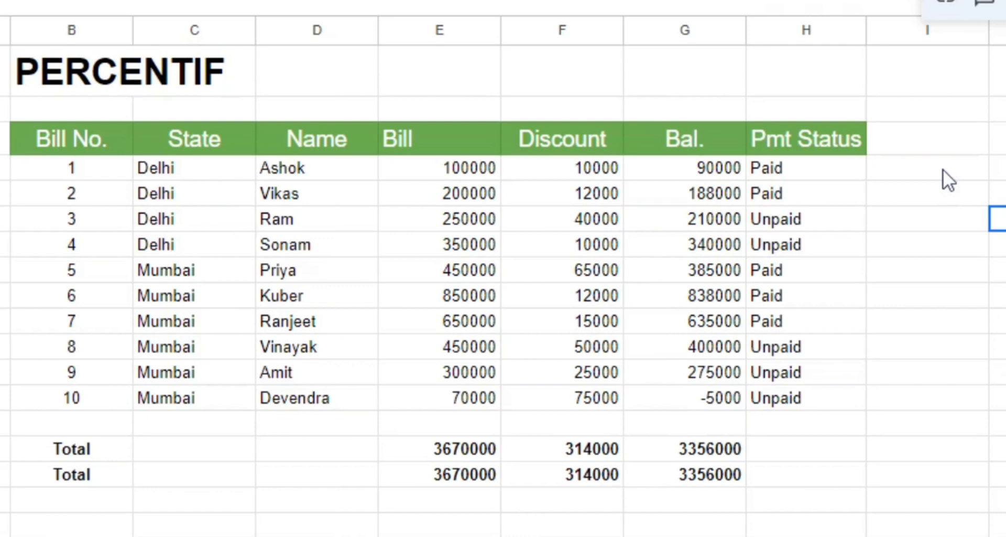
On the PERCENTIF sheet, look through the Pmt Status entries of the bill table and select the empty column J cell in bill 2's row
{"action": "left_click", "coordinate": [944, 170]}
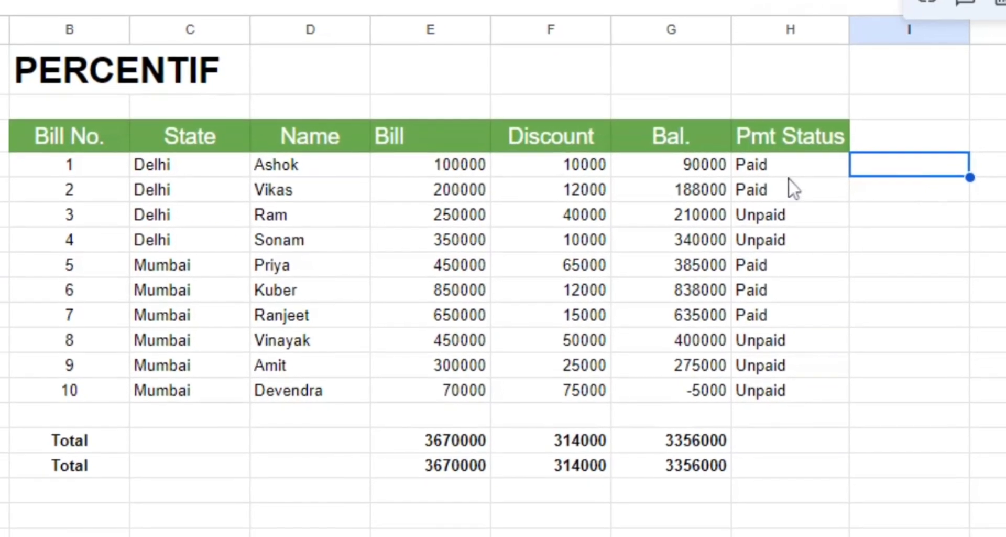
{"action": "key", "text": "Left"}
{"action": "key", "text": "Down"}
{"action": "key", "text": "Down"}
{"action": "key", "text": "Down"}
{"action": "key", "text": "Down"}
{"action": "key", "text": "Down"}
{"action": "key", "text": "Down"}
{"action": "key", "text": "Down"}
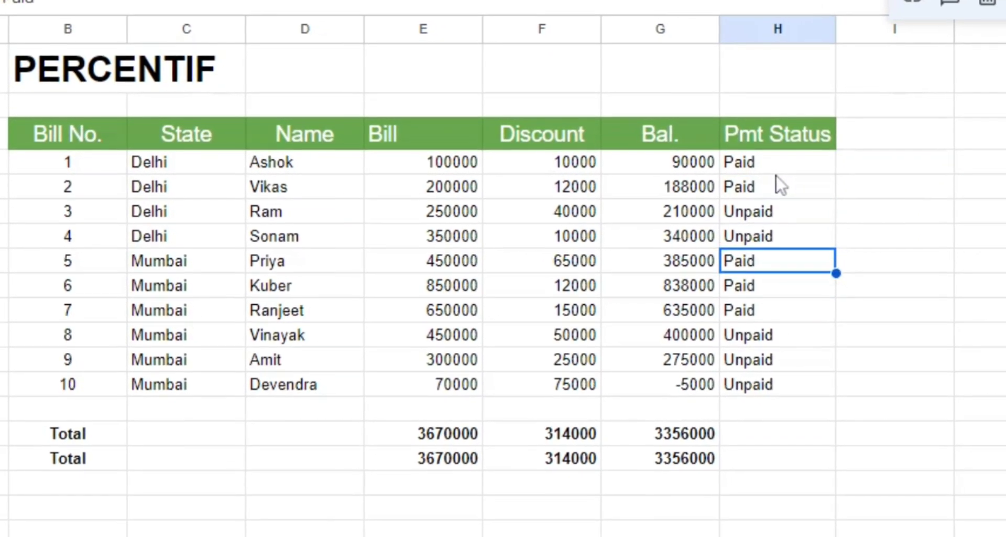
{"action": "key", "text": "Right"}
{"action": "key", "text": "Up"}
{"action": "key", "text": "Up"}
{"action": "key", "text": "Up"}
{"action": "key", "text": "Up"}
{"action": "key", "text": "Up"}
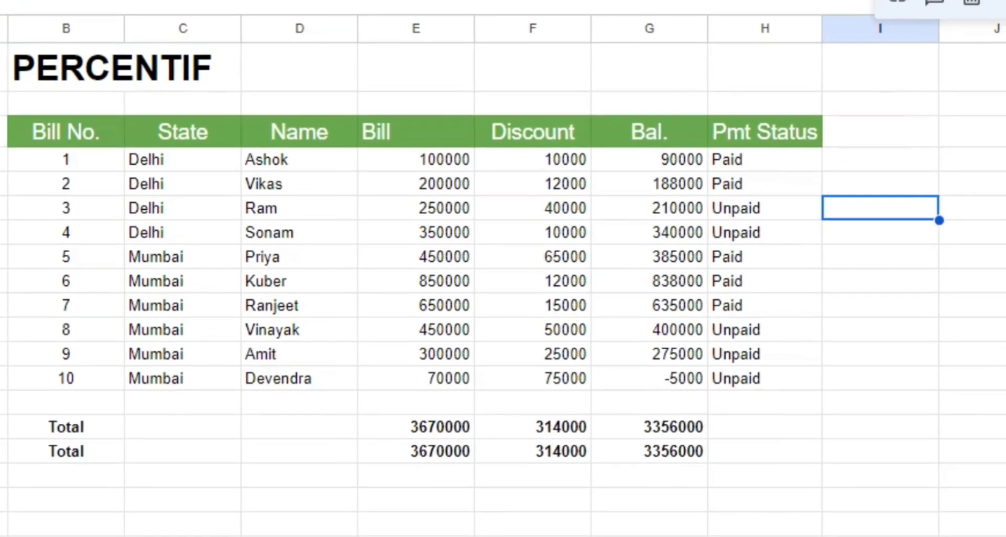
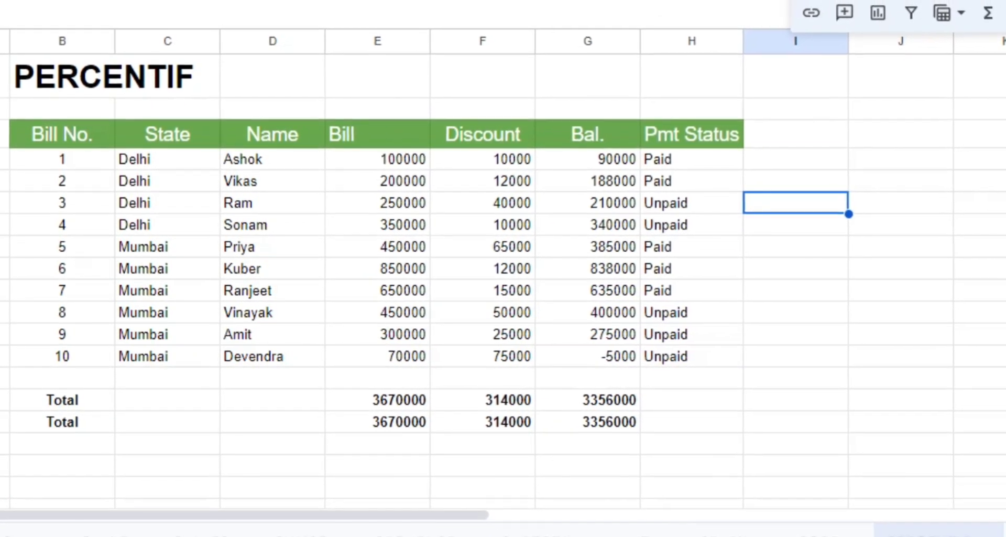
{"action": "left_click", "coordinate": [903, 180]}
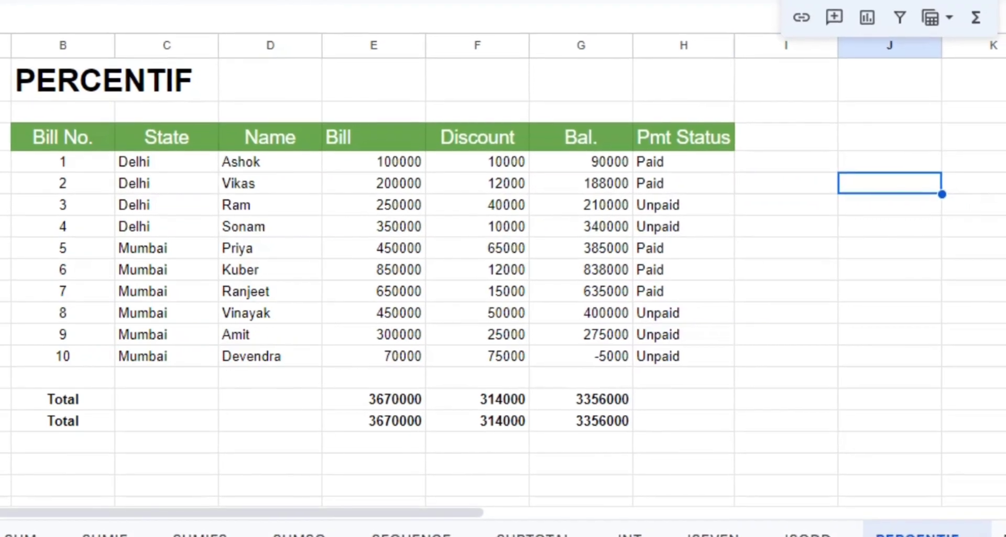
Enter a PERCENTIF formula in J5 that calculates the percentage of Pmt Status entries in H4:H13 equal to "Paid"
{"action": "type", "text": "=percentif"}
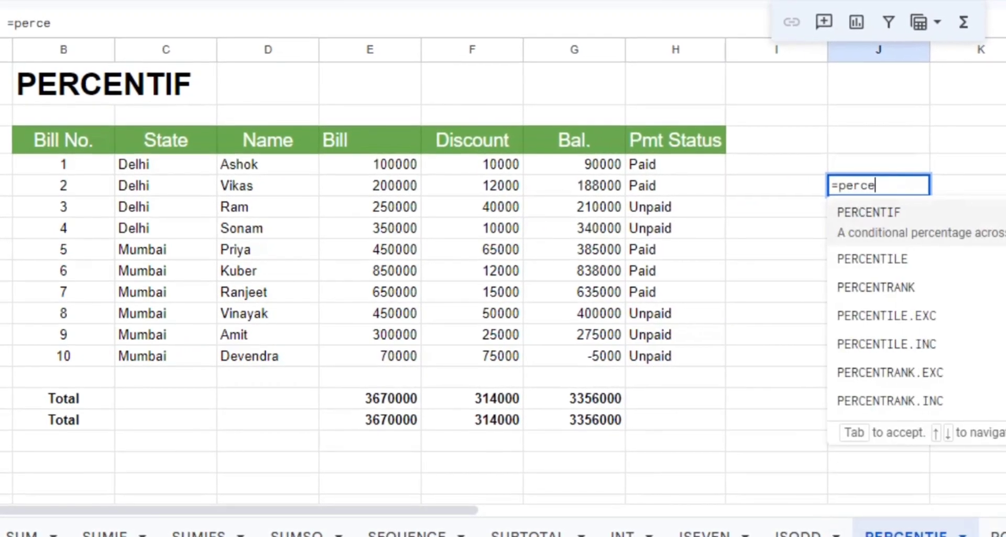
{"action": "type", "text": "("}
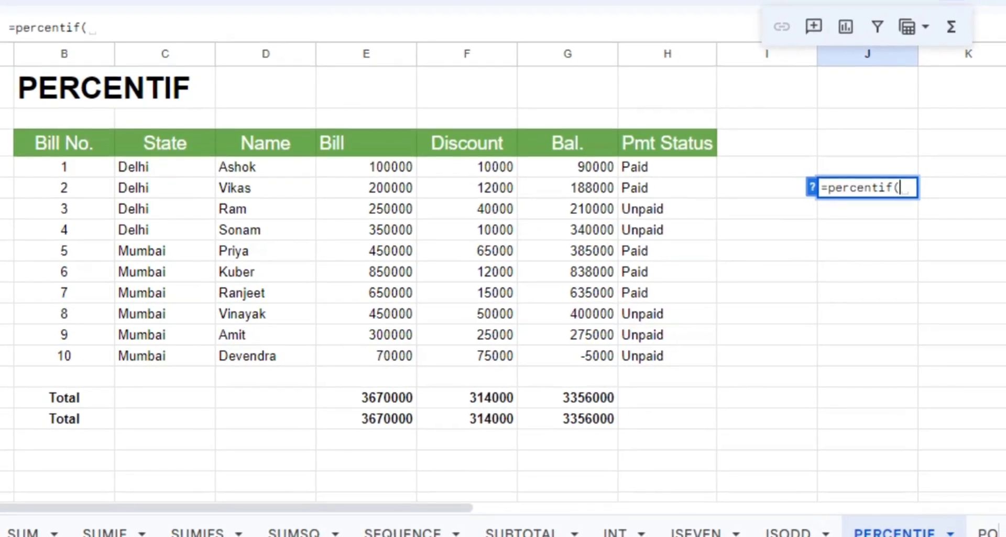
{"action": "left_click", "coordinate": [804, 192]}
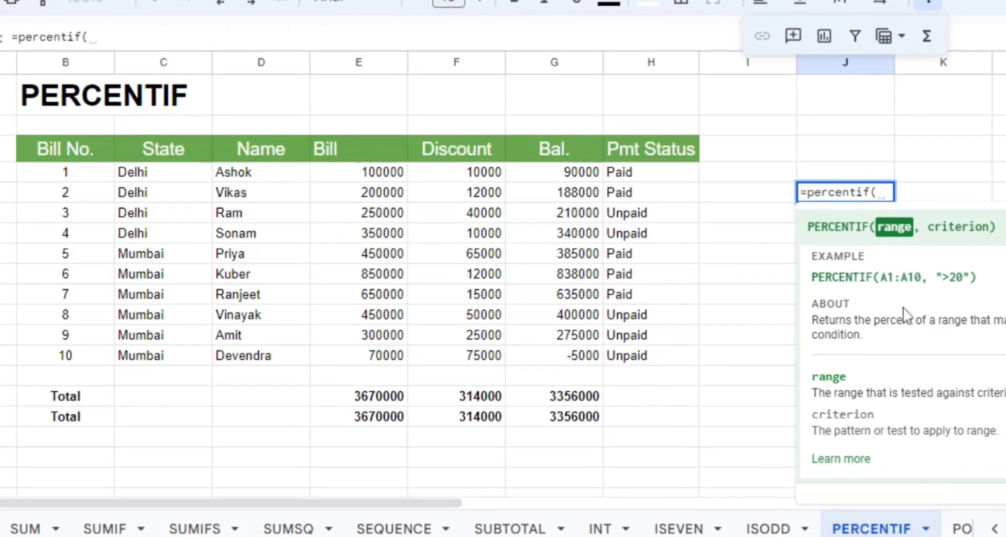
{"action": "left_click_drag", "start_coordinate": [620, 173], "coordinate": [620, 359]}
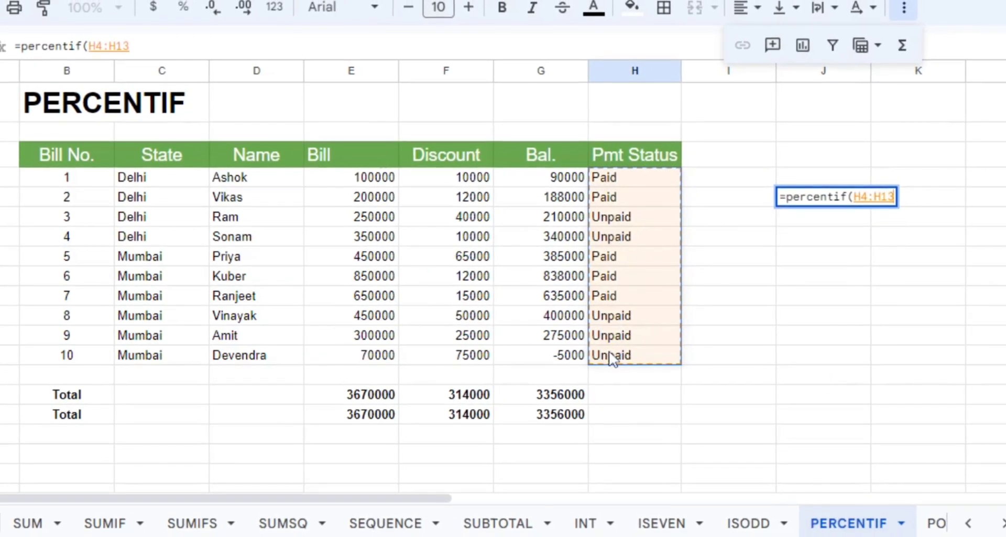
{"action": "type", "text": ",\"\""}
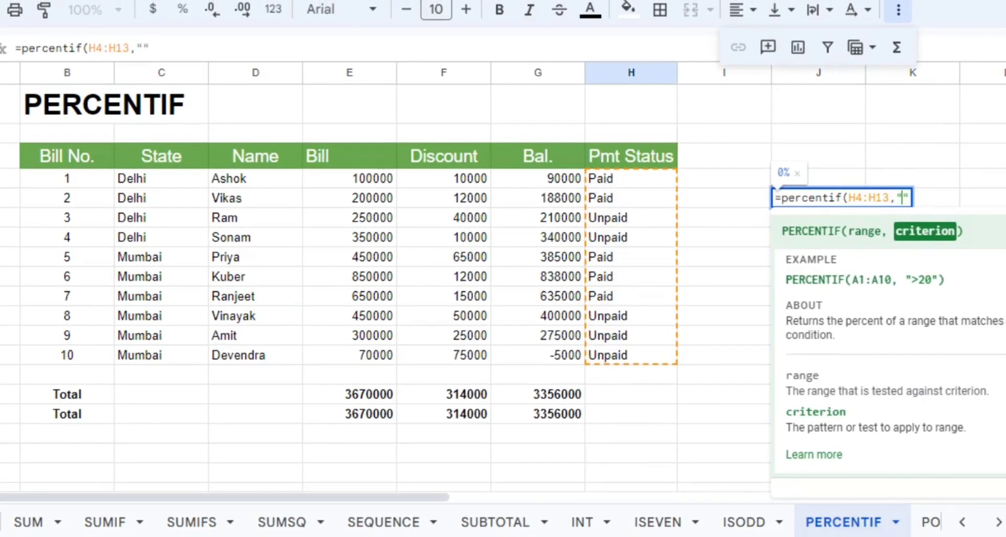
{"action": "type", "text": "Paid"}
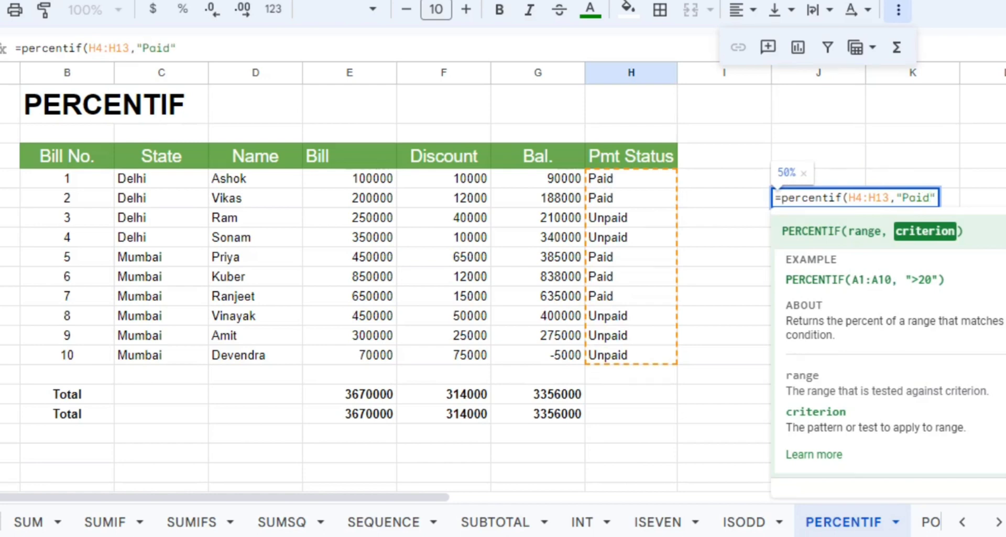
{"action": "type", "text": ")"}
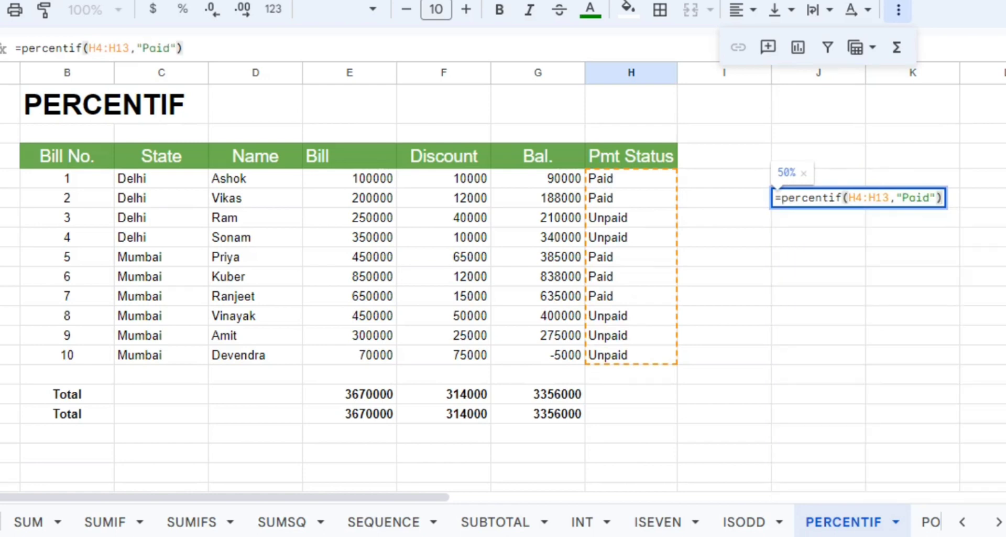
{"action": "key", "text": "Return"}
{"action": "key", "text": "Up"}
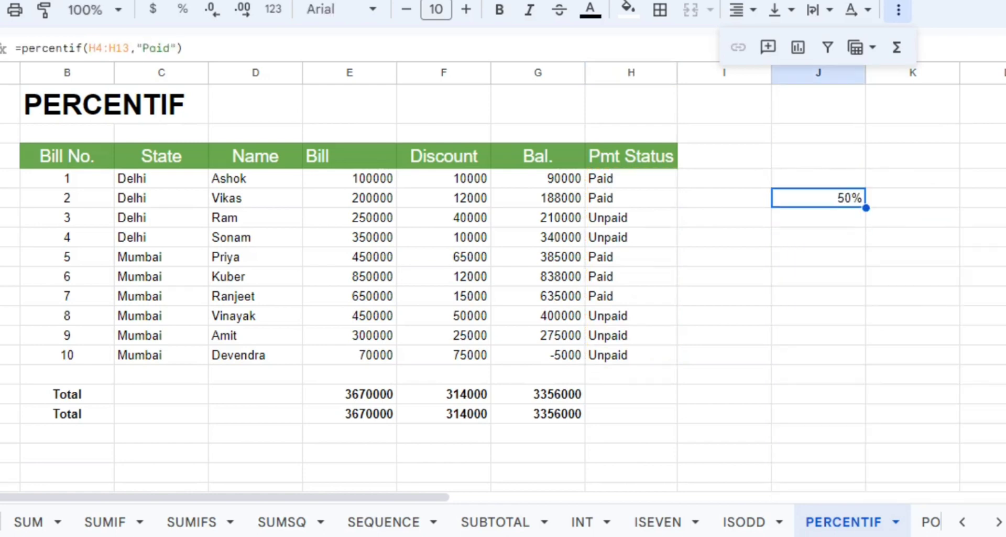
Set bill 2's Pmt Status to Unpaid to test the percentage formula
{"action": "left_click", "coordinate": [600, 205]}
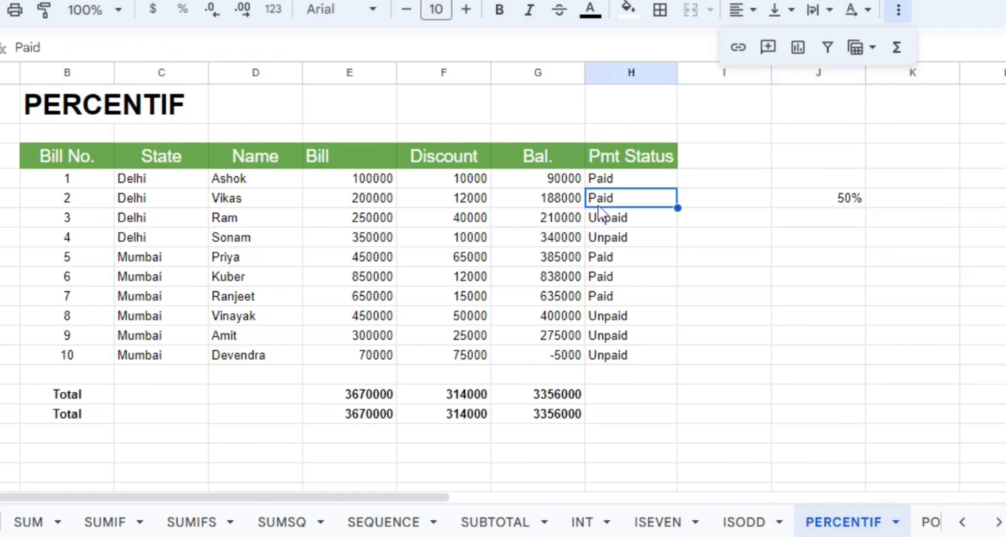
{"action": "type", "text": "Unp"}
{"action": "key", "text": "Return"}
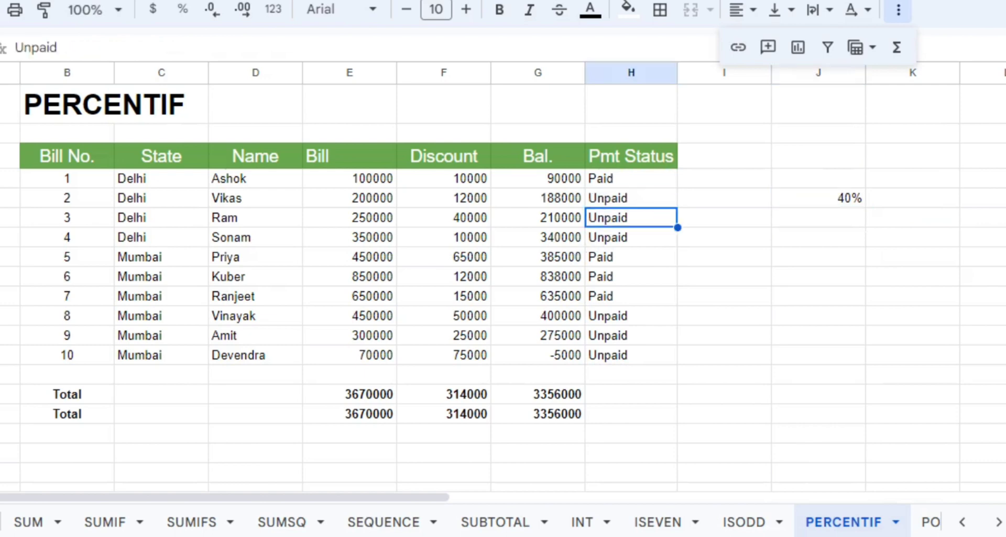
Enter a PERCENTIF formula in J6 that calculates the percentage of Pmt Status entries in H4:H13 equal to "Unpaid"
{"action": "key", "text": "Right"}
{"action": "key", "text": "Right"}
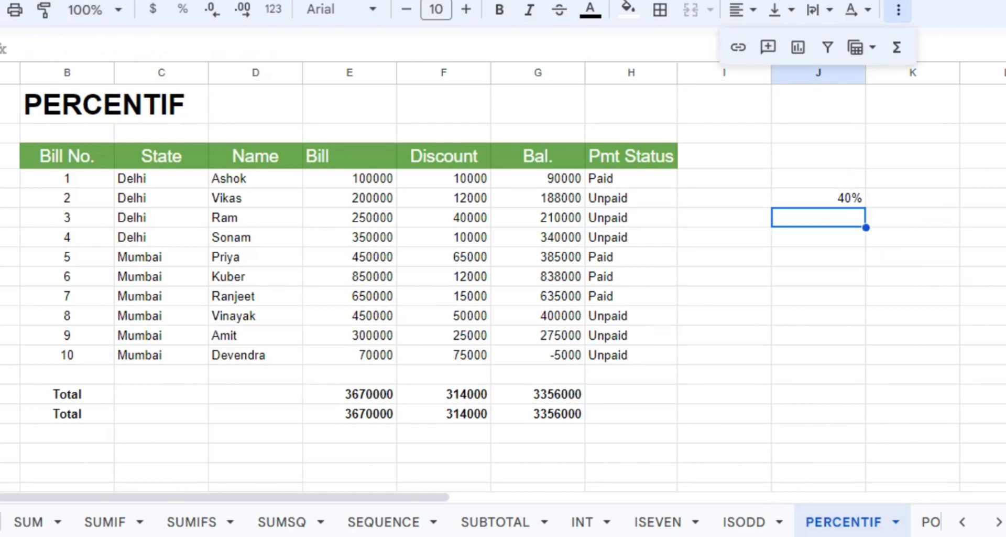
{"action": "type", "text": "="}
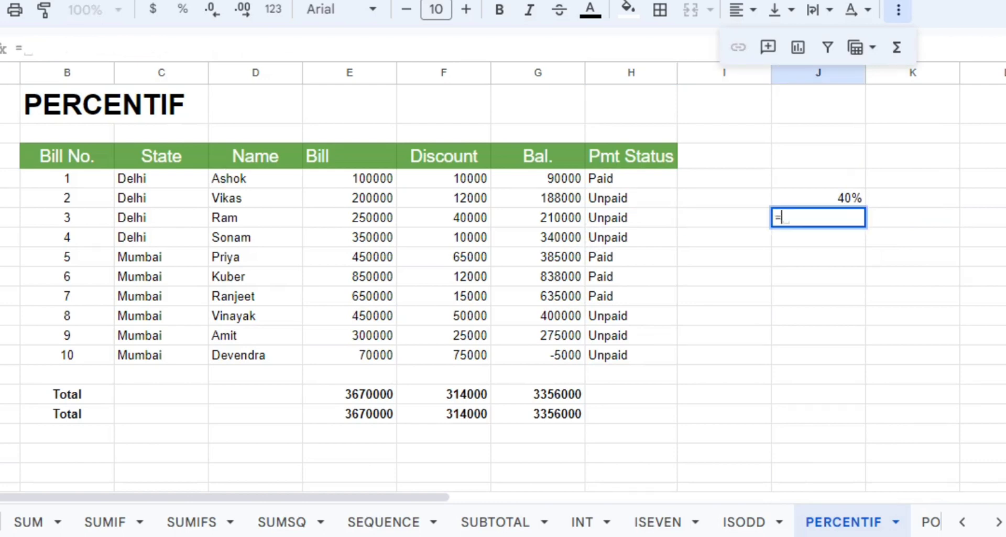
{"action": "type", "text": "percentif"}
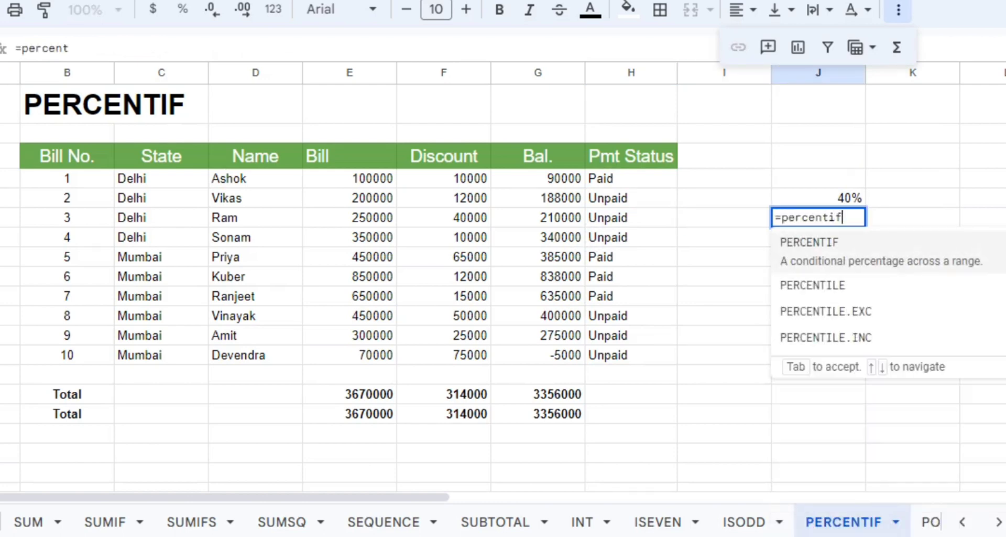
{"action": "key", "text": "Tab"}
{"action": "left_click_drag", "start_coordinate": [649, 180], "coordinate": [656, 358]}
{"action": "type", "text": ",\"U"}
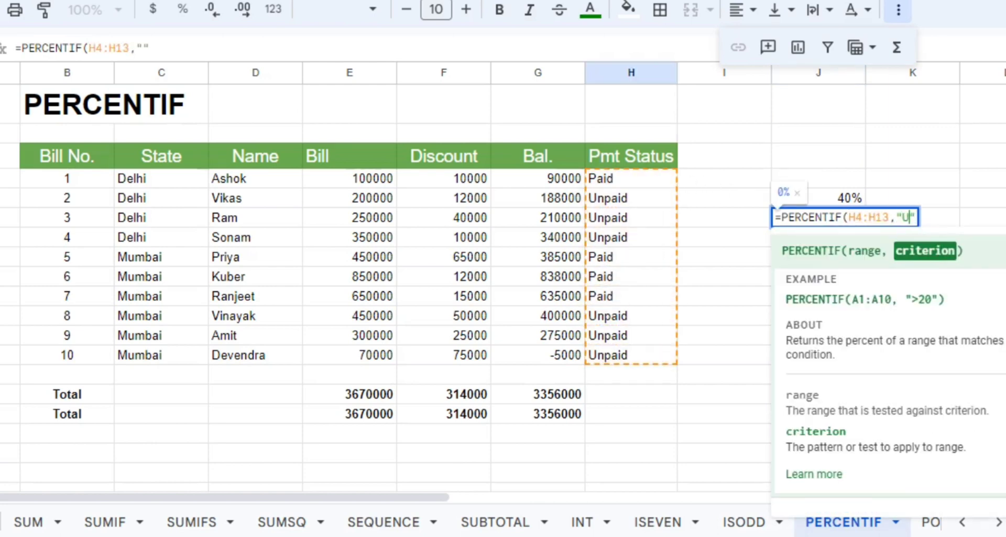
{"action": "type", "text": "npaid"}
{"action": "type", "text": ")"}
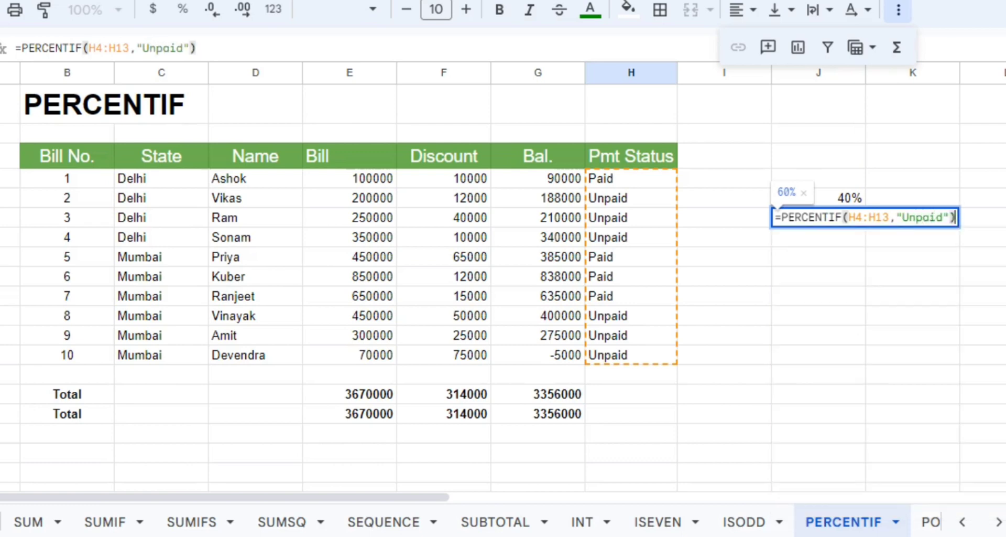
{"action": "key", "text": "Return"}
{"action": "key", "text": "Up"}
Set the Pmt Status of bills 2 and 3 to Paid
{"action": "key", "text": "Left"}
{"action": "key", "text": "Left"}
{"action": "key", "text": "Left"}
{"action": "key", "text": "Up"}
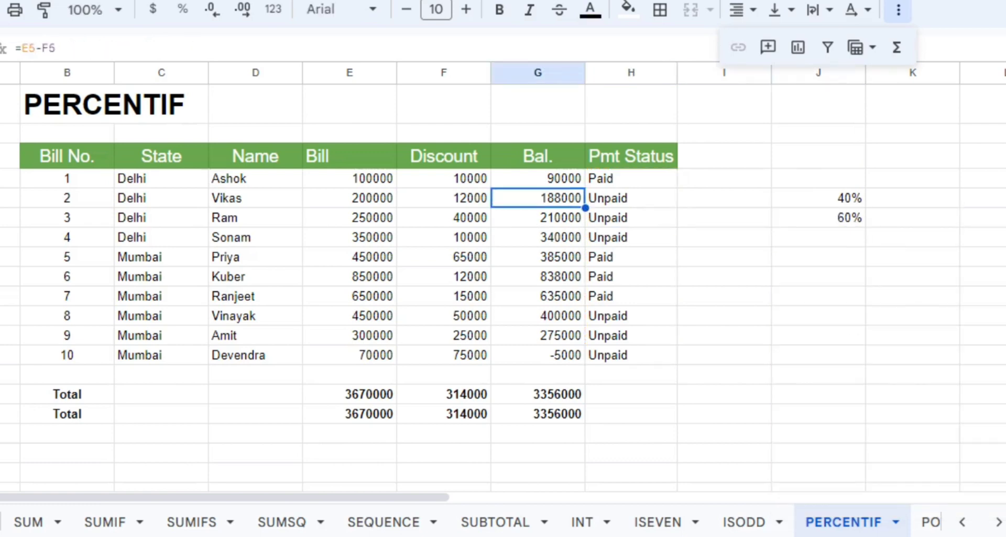
{"action": "key", "text": "Up"}
{"action": "key", "text": "Up"}
{"action": "key", "text": "Right"}
{"action": "key", "text": "Down"}
{"action": "key", "text": "Down"}
{"action": "type", "text": "Paid"}
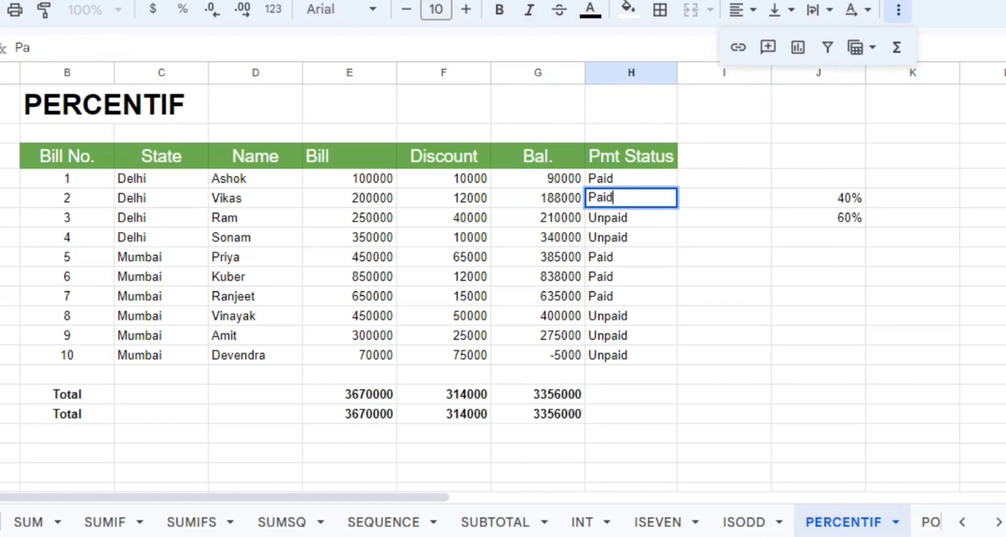
{"action": "key", "text": "Return"}
{"action": "type", "text": "Paid"}
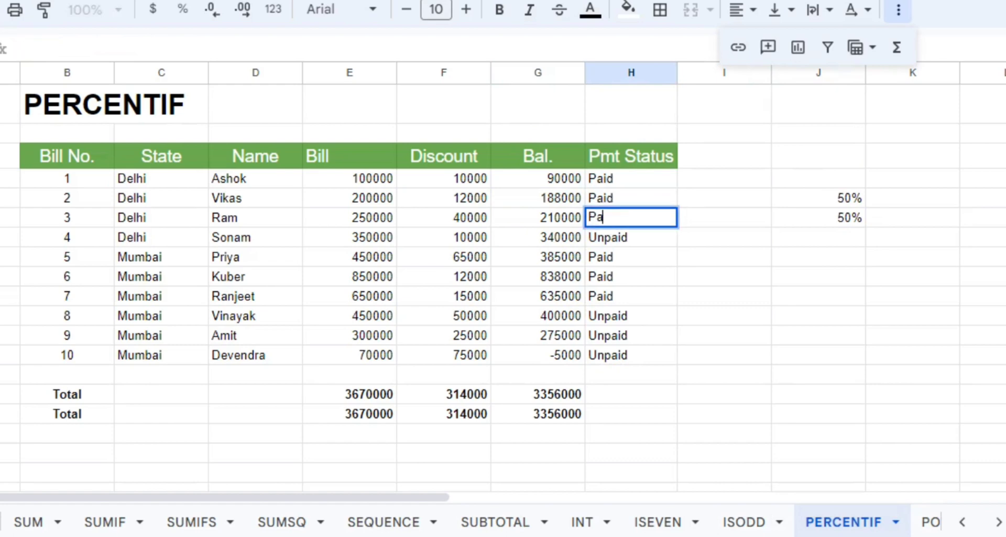
{"action": "key", "text": "Return"}
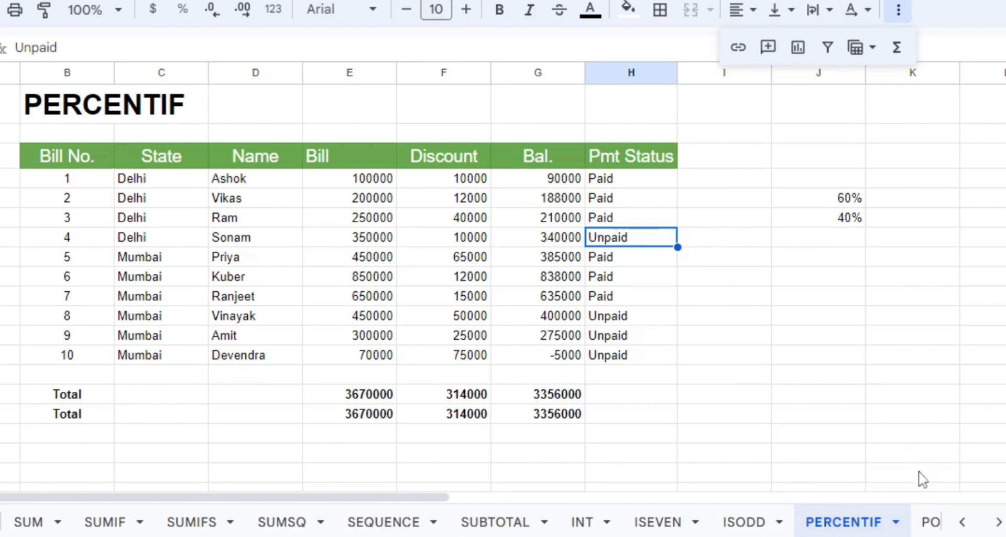
Switch to the POWER sheet and clear the three existing results in D5:D7
{"action": "left_click", "coordinate": [931, 522]}
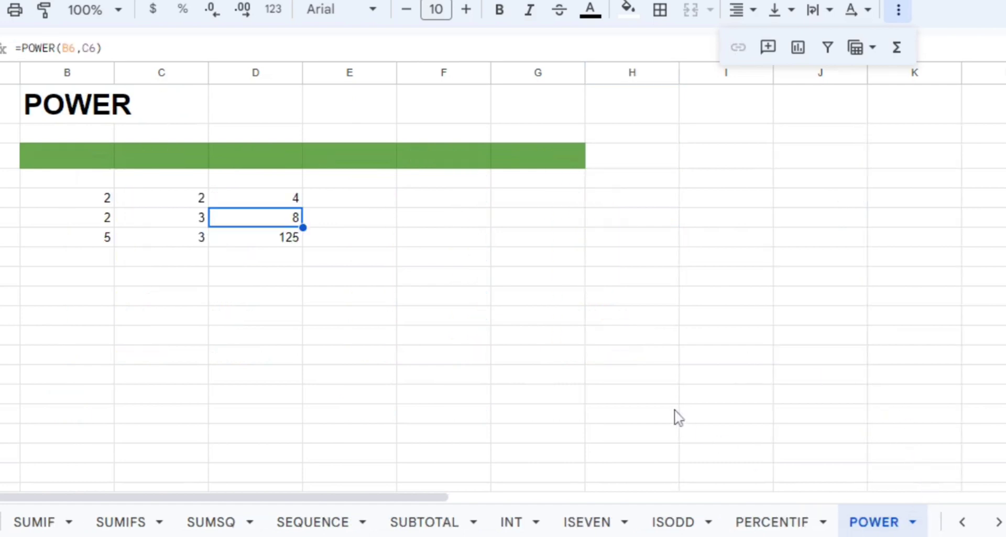
{"action": "left_click", "coordinate": [999, 522]}
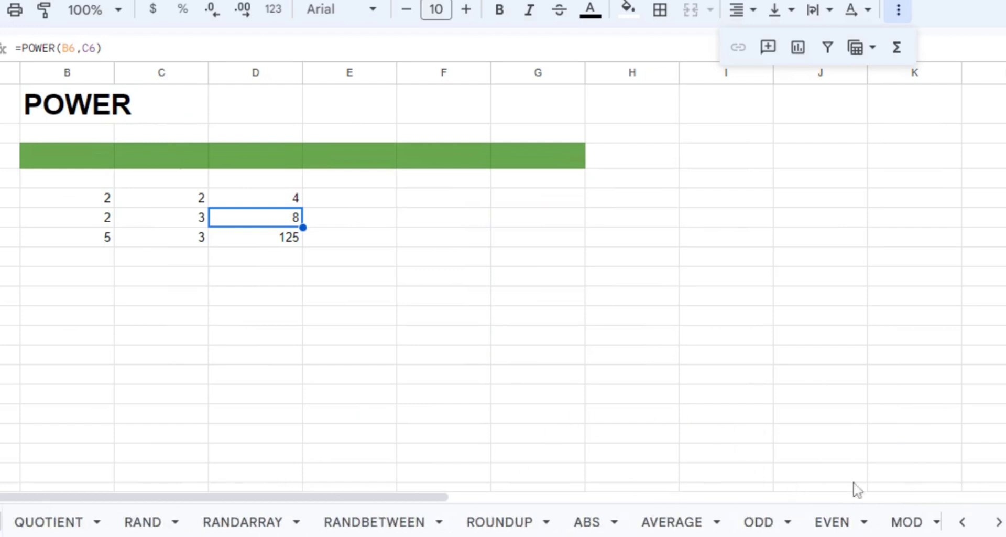
{"action": "left_click", "coordinate": [961, 522]}
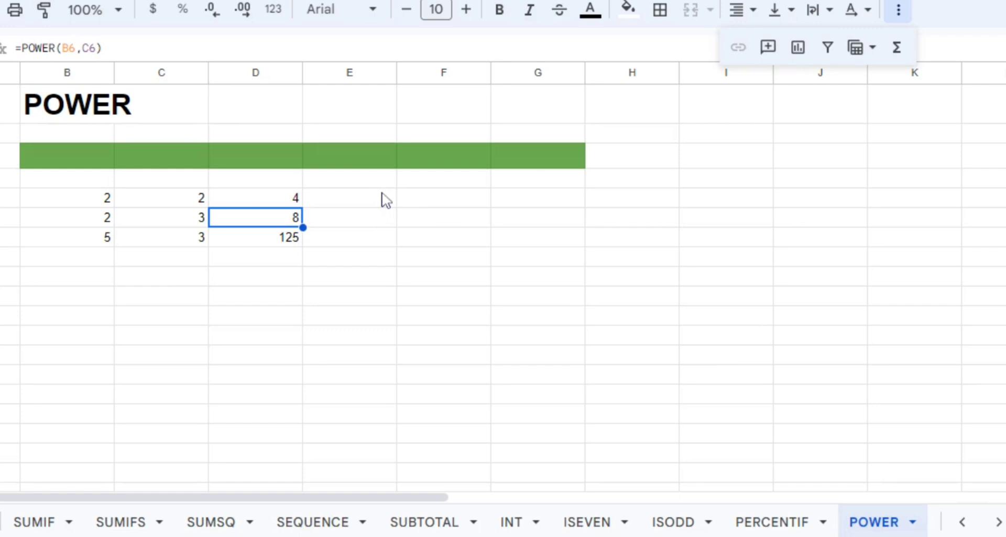
{"action": "key", "text": "Up"}
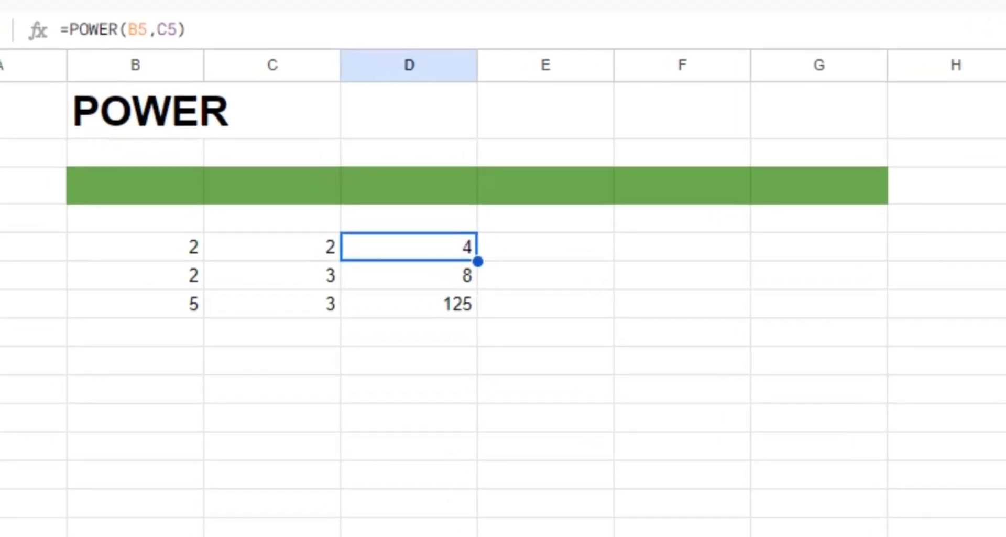
{"action": "key", "text": "Delete"}
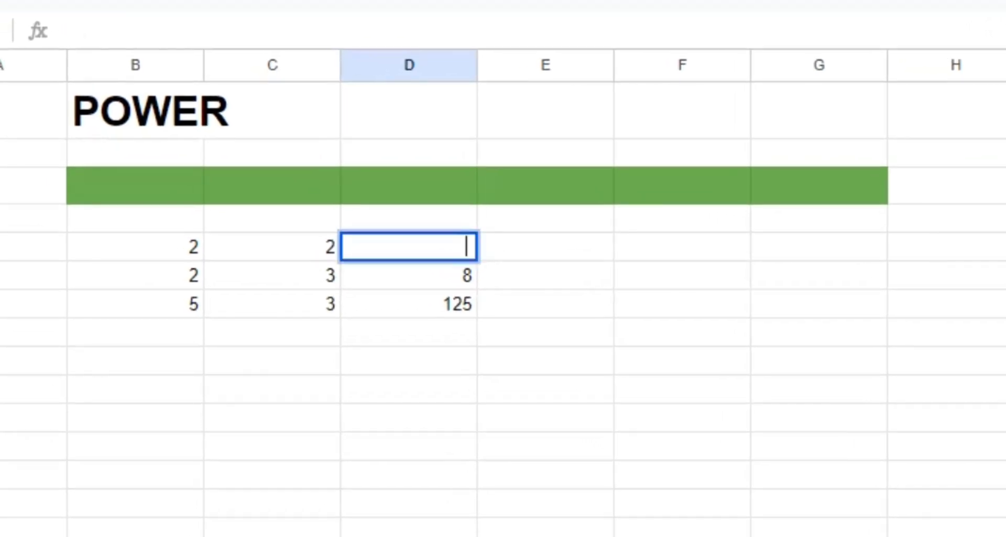
{"action": "key", "text": "Down"}
{"action": "key", "text": "Delete"}
{"action": "key", "text": "Down"}
{"action": "key", "text": "Delete"}
{"action": "key", "text": "Up"}
{"action": "key", "text": "Up"}
Enter a POWER formula in D5 with B5 as the base and C5 as the exponent
{"action": "type", "text": "=poweer"}
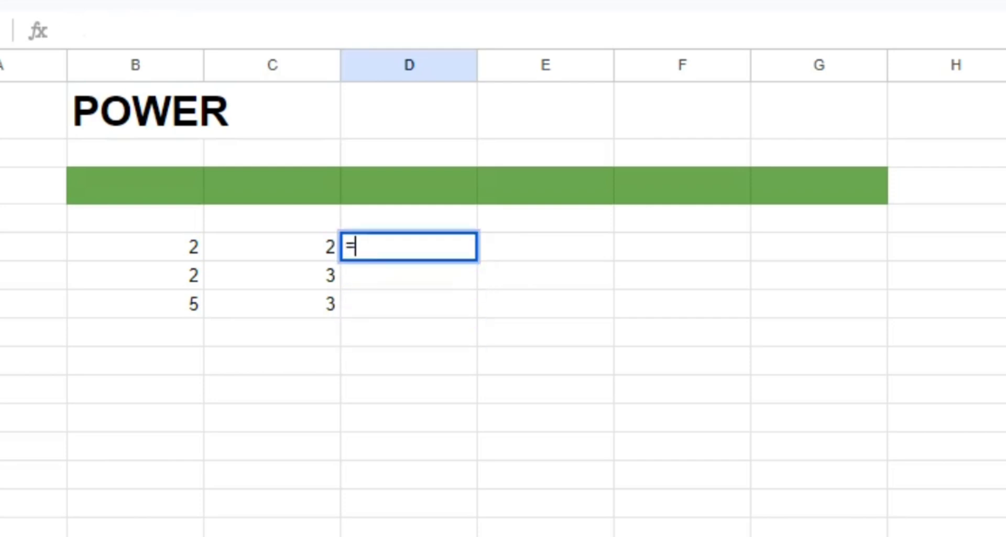
{"action": "key", "text": "BackSpace"}
{"action": "key", "text": "BackSpace"}
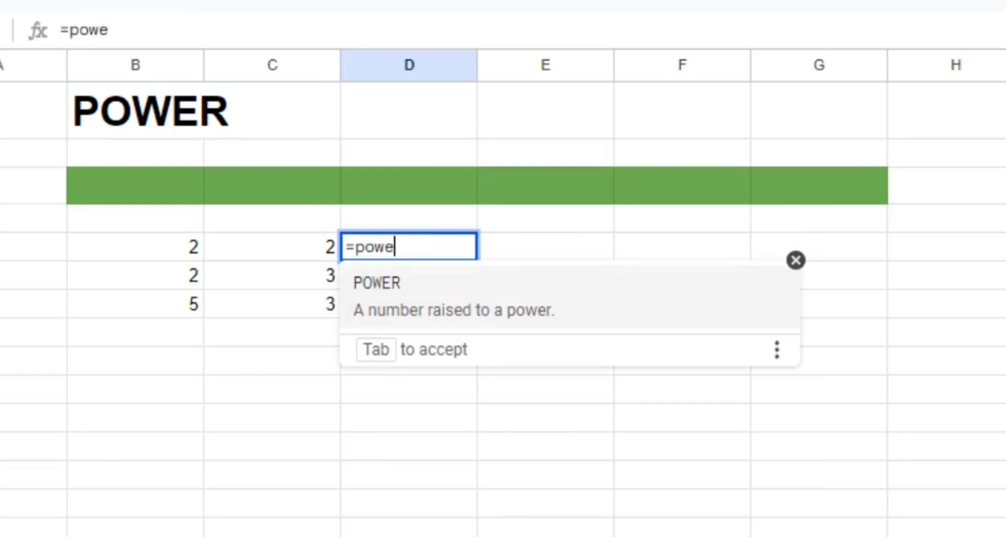
{"action": "type", "text": "r"}
{"action": "key", "text": "Tab"}
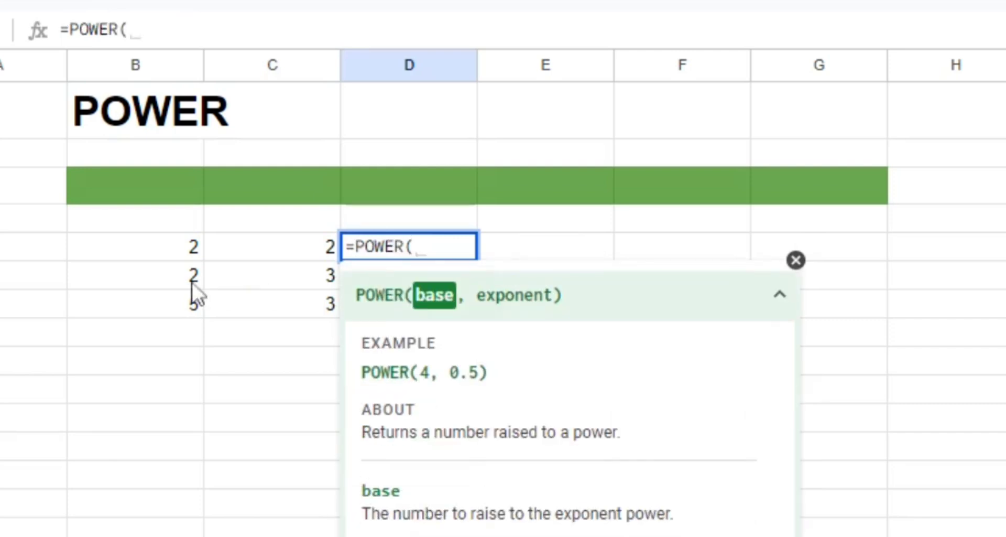
{"action": "left_click", "coordinate": [191, 252]}
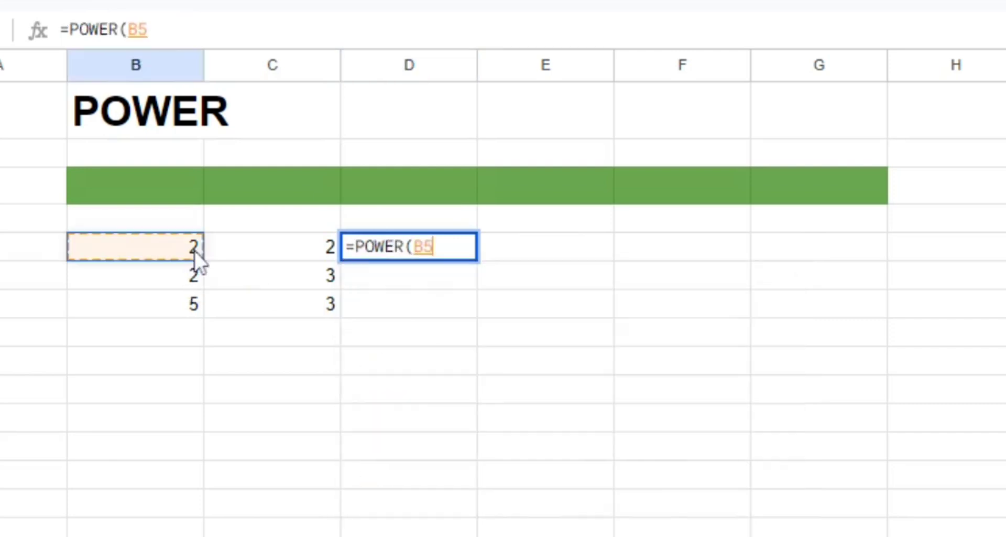
{"action": "type", "text": ","}
{"action": "left_click", "coordinate": [275, 253]}
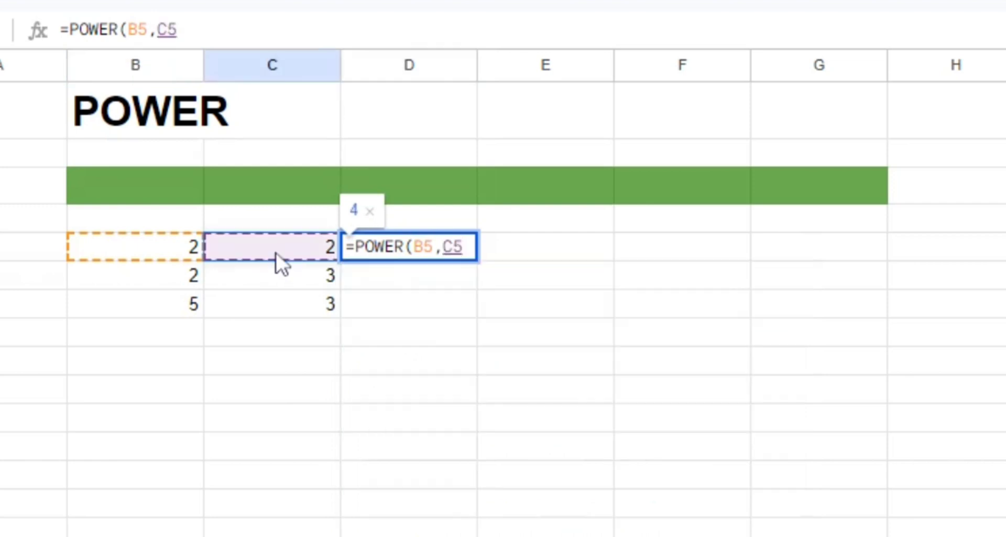
{"action": "key", "text": "Return"}
Fill the POWER formula from D5 down through D7 for the other two number pairs
{"action": "left_click", "coordinate": [457, 247]}
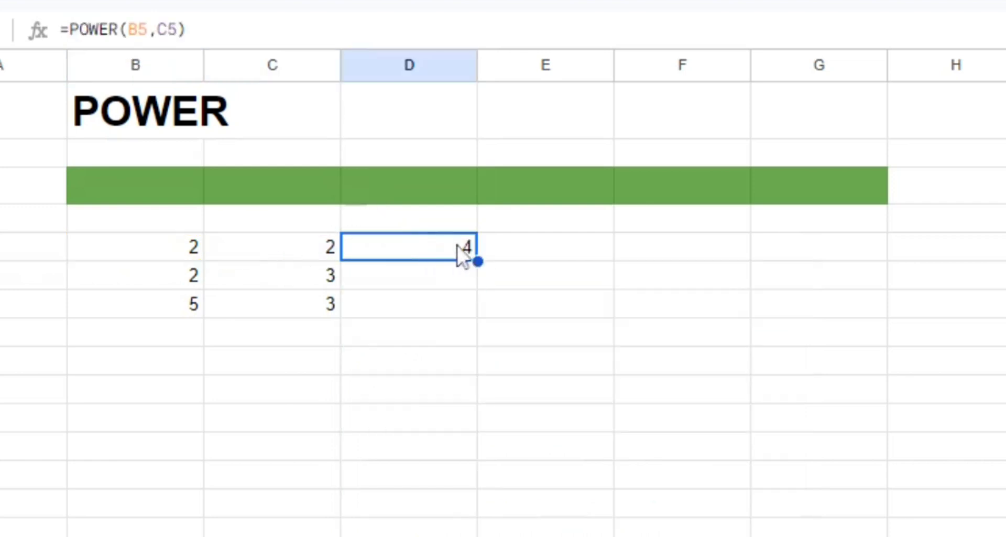
{"action": "left_click_drag", "start_coordinate": [479, 262], "coordinate": [475, 312]}
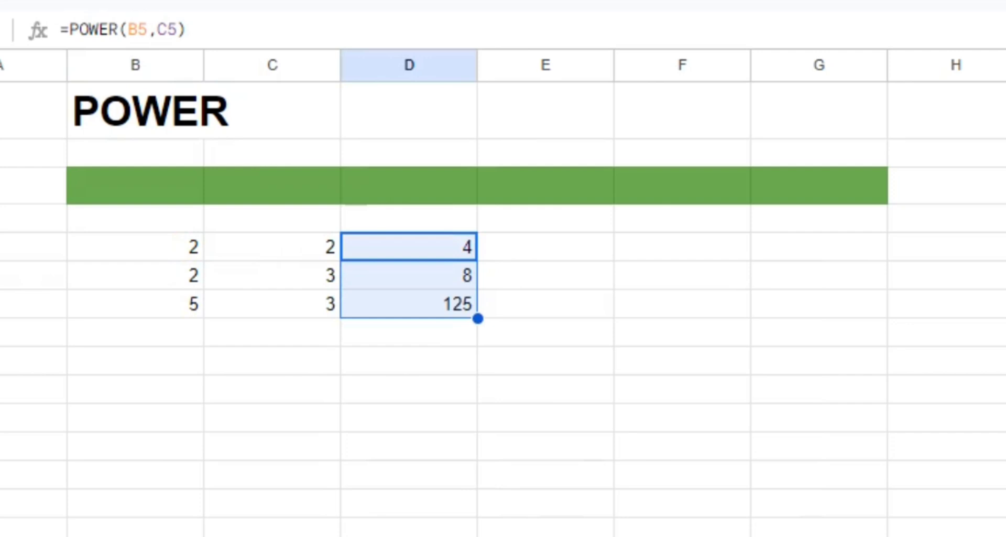
{"action": "left_click", "coordinate": [558, 334]}
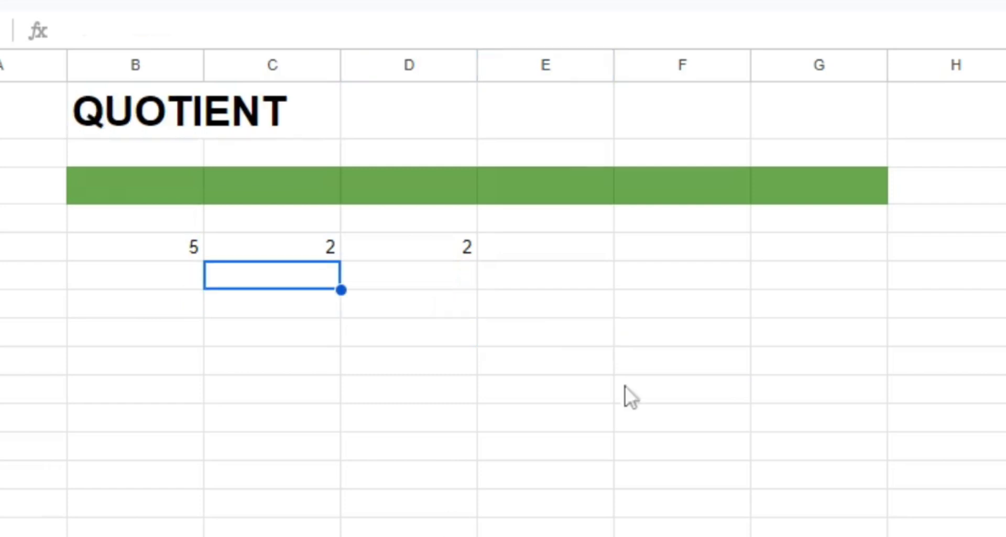
Clear the existing QUOTIENT result in D5
{"action": "left_click", "coordinate": [433, 259]}
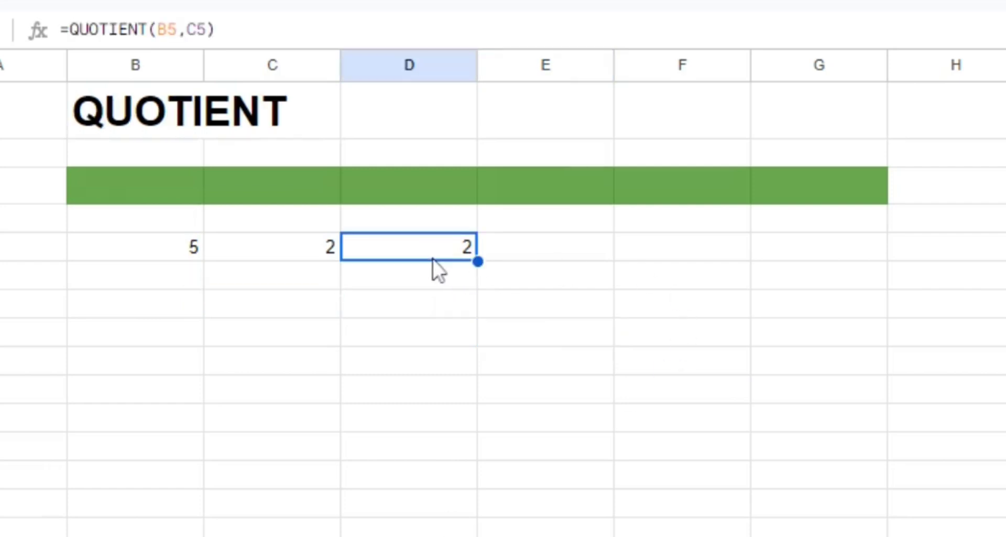
{"action": "key", "text": "Down"}
{"action": "key", "text": "Up"}
{"action": "key", "text": "BackSpace"}
{"action": "type", "text": "="}
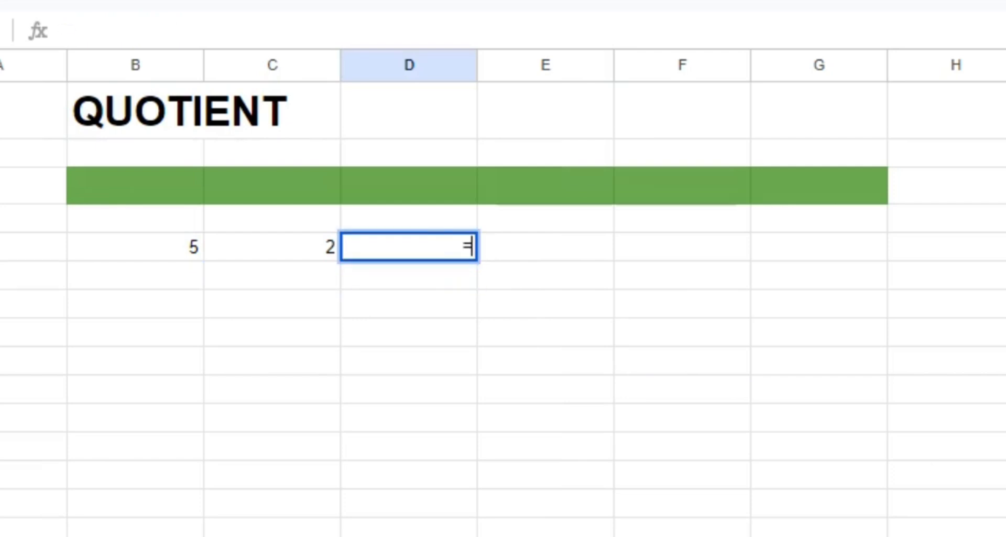
{"action": "type", "text": "tient"}
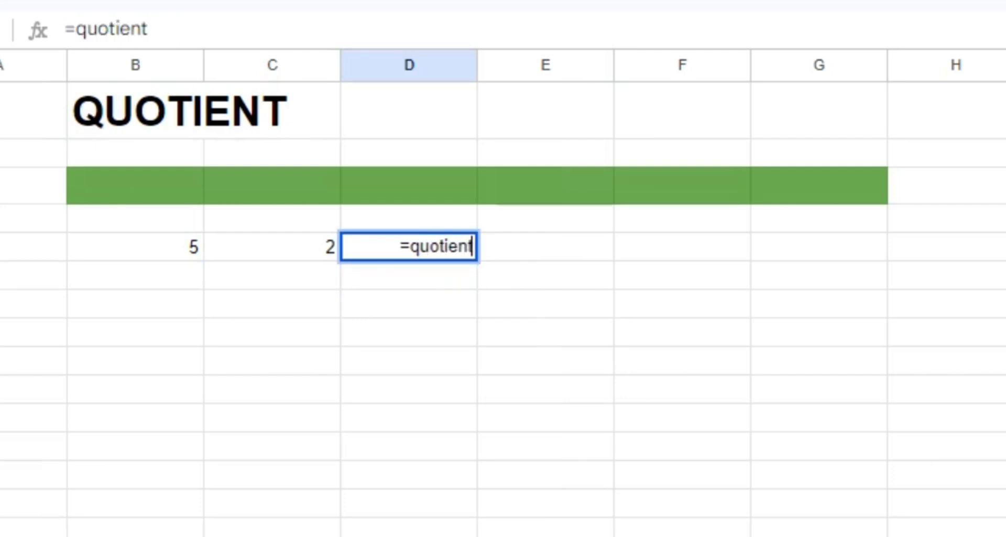
{"action": "key", "text": "Return"}
{"action": "left_click", "coordinate": [433, 258]}
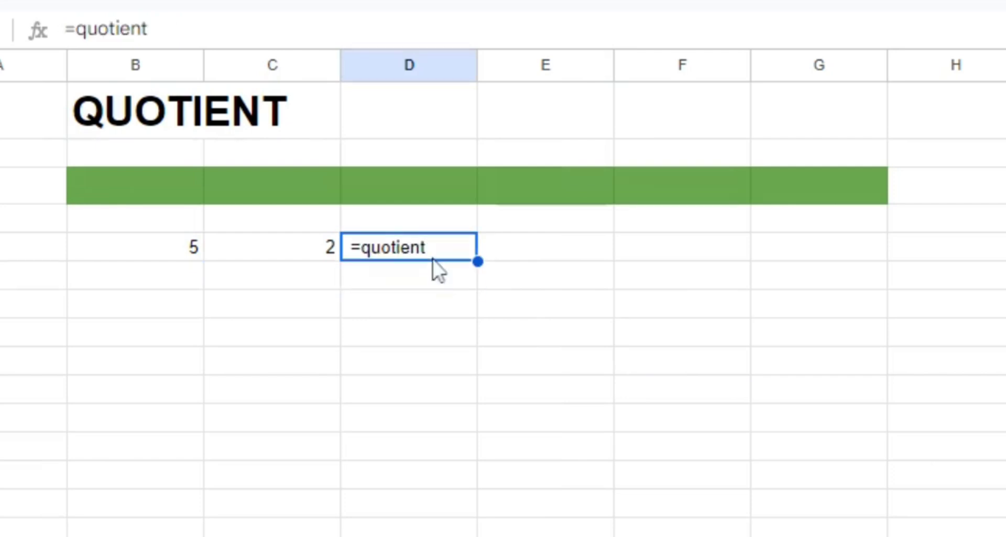
{"action": "key", "text": "Delete"}
Enter a QUOTIENT formula in D5 with B5 as the dividend and C5 as the divisor
{"action": "type", "text": "=quo"}
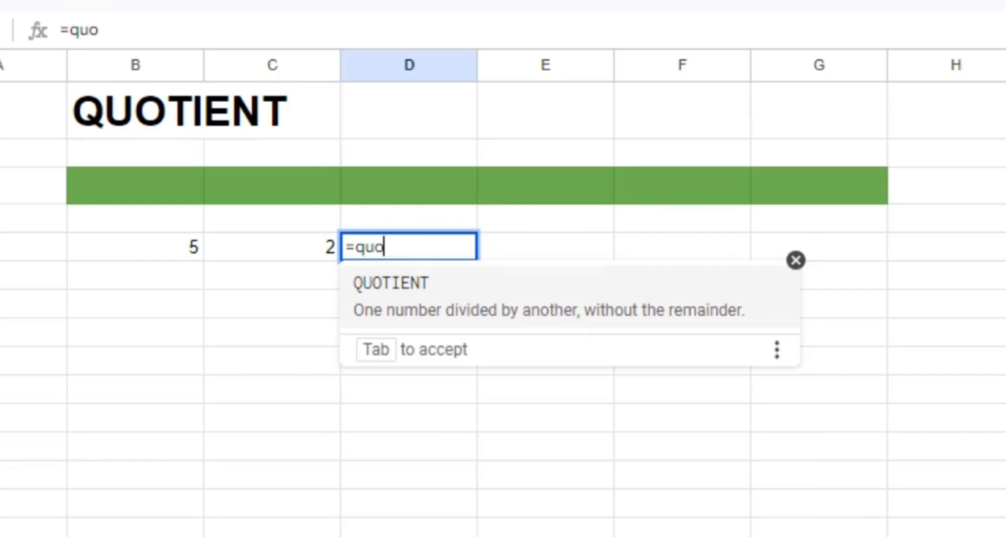
{"action": "left_click", "coordinate": [441, 289]}
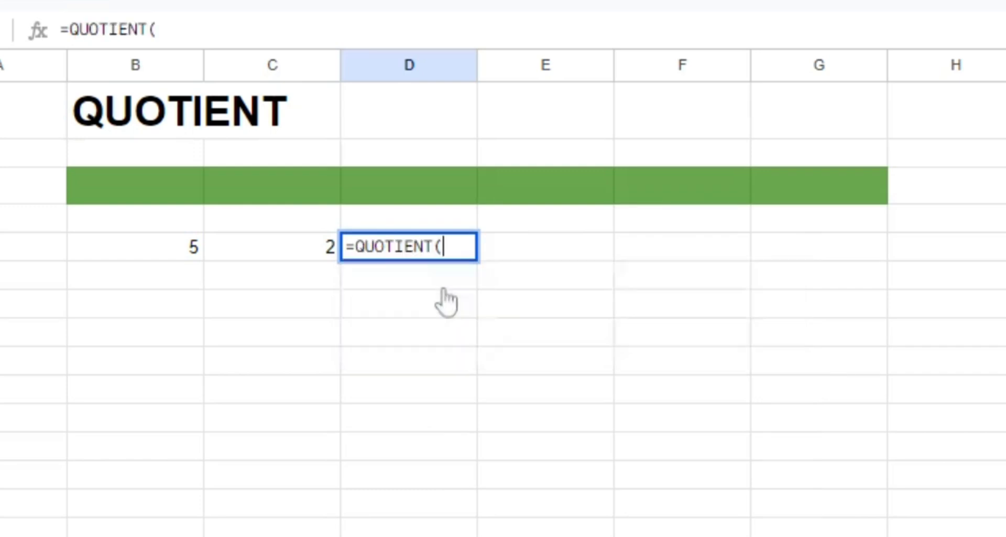
{"action": "left_click", "coordinate": [193, 249]}
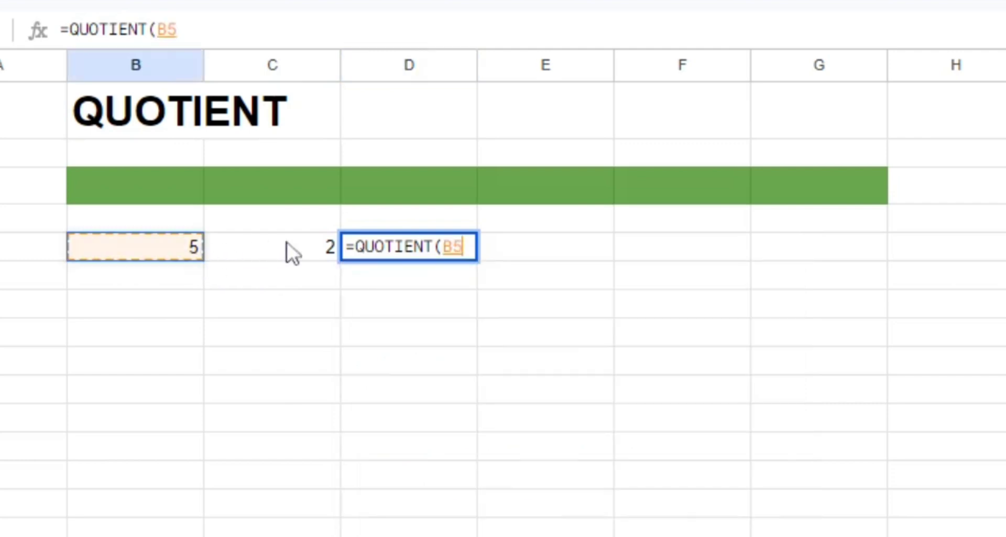
{"action": "type", "text": ","}
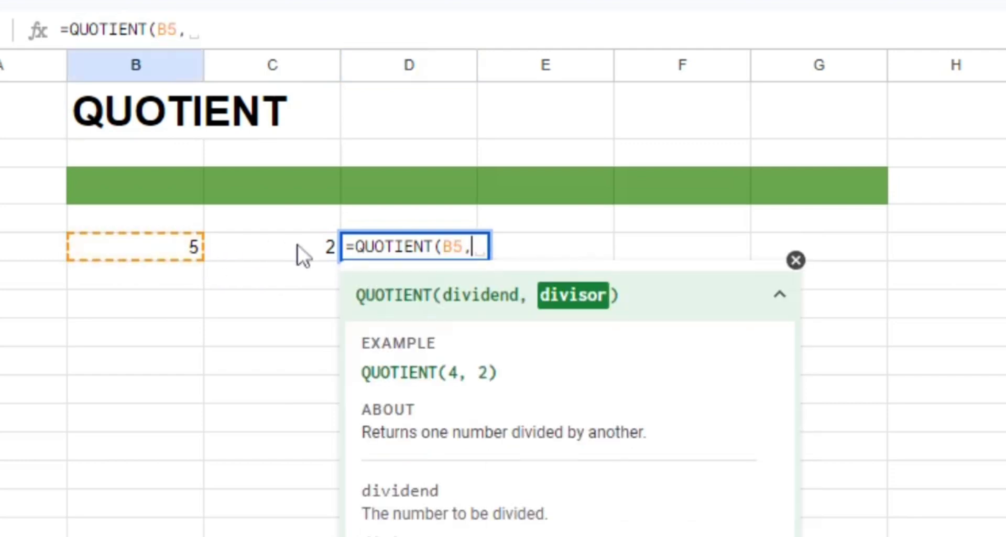
{"action": "left_click", "coordinate": [301, 248]}
{"action": "type", "text": ")"}
{"action": "key", "text": "Return"}
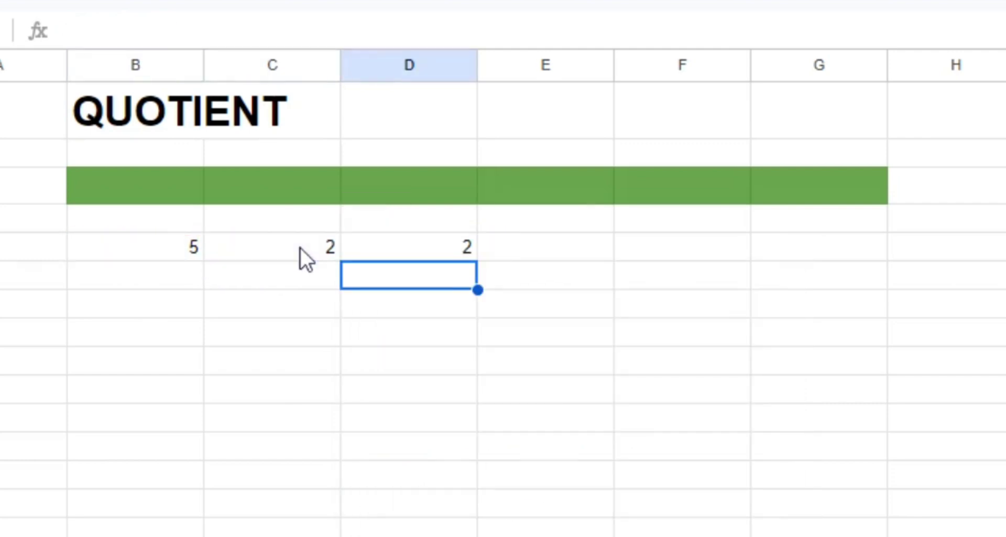
{"action": "key", "text": "Up"}
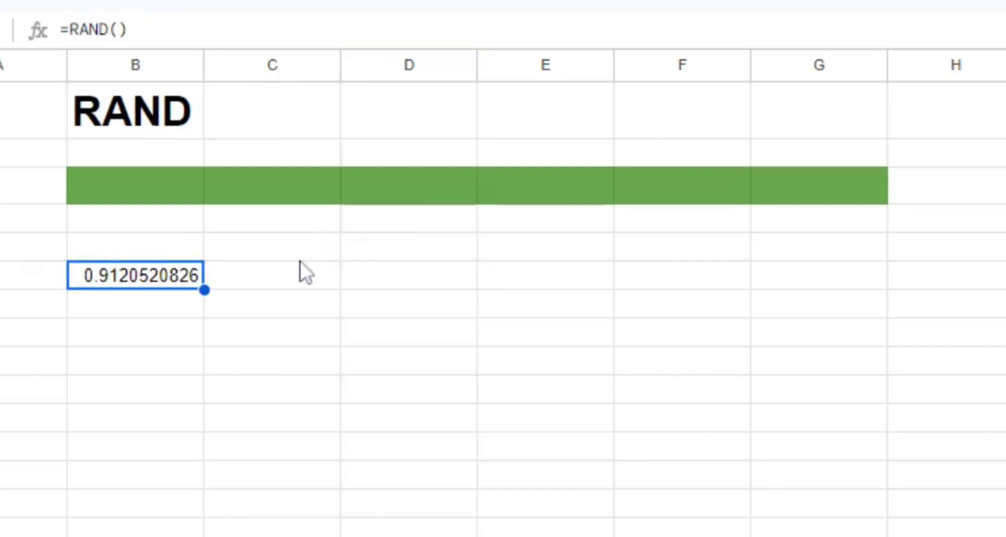
Clear the existing result in B6 of the RAND sheet and enter the formula =rand() there again
{"action": "key", "text": "Down"}
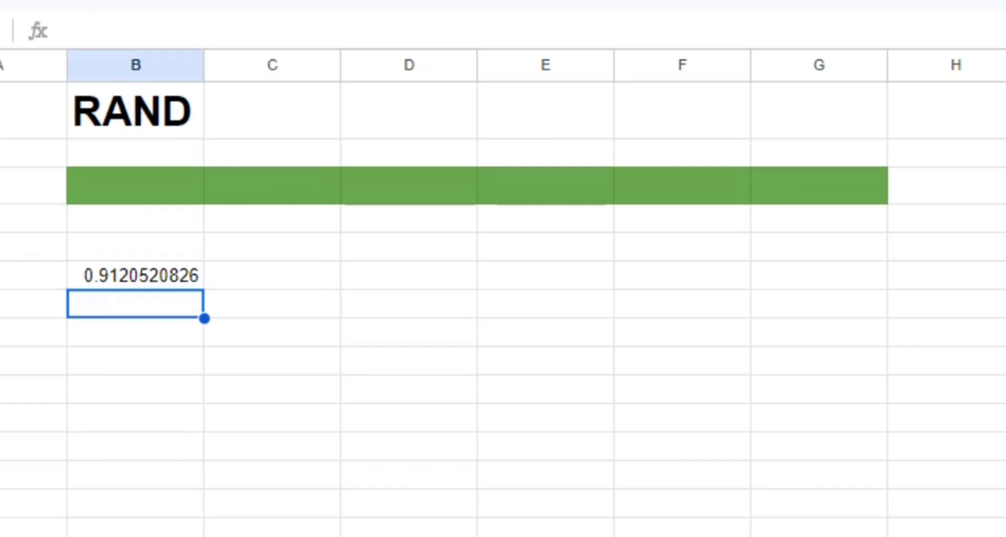
{"action": "key", "text": "Up"}
{"action": "key", "text": "BackSpace"}
{"action": "key", "text": "Return"}
{"action": "key", "text": "Up"}
{"action": "type", "text": "=rand"}
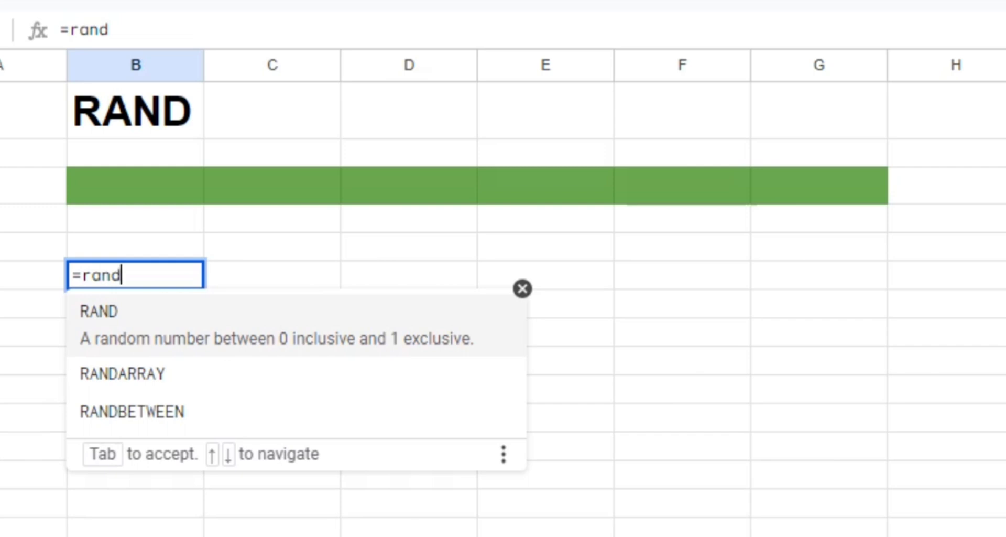
{"action": "type", "text": "()"}
{"action": "key", "text": "Return"}
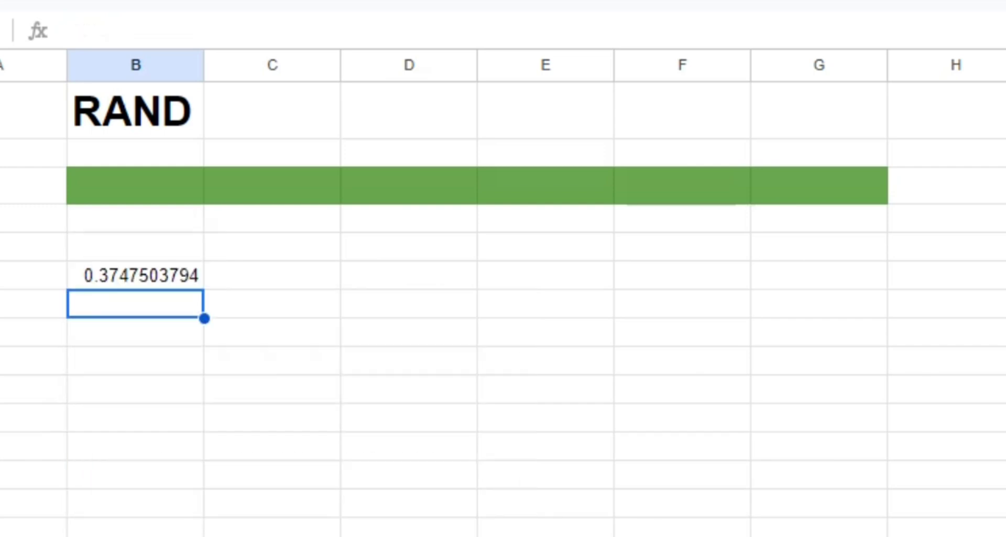
Copy the RAND formula from B6 into each of the five cells below it, B7 through B11
{"action": "left_click", "coordinate": [135, 275]}
{"action": "key", "text": "ctrl+c"}
{"action": "key", "text": "Down"}
{"action": "key", "text": "ctrl+v"}
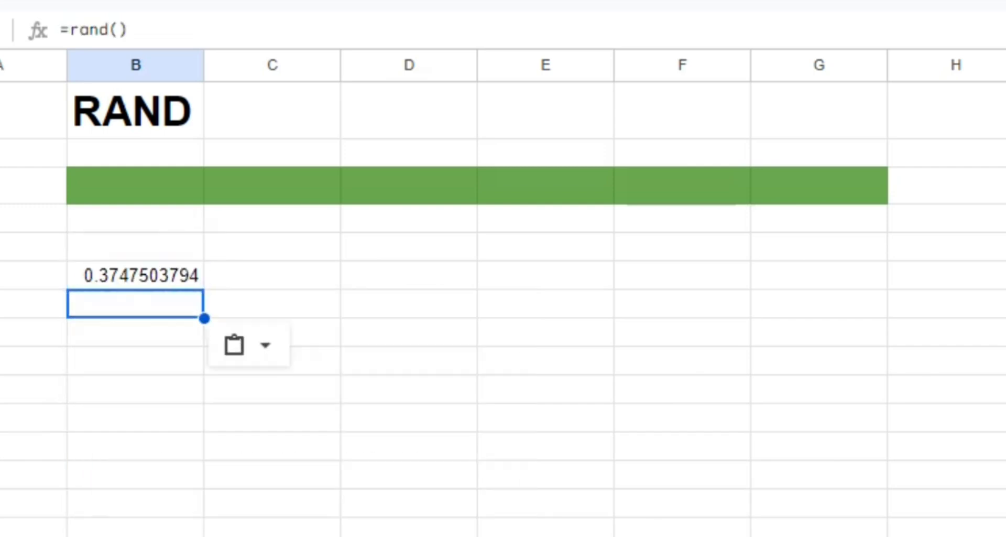
{"action": "key", "text": "Down"}
{"action": "key", "text": "ctrl+v"}
{"action": "key", "text": "Down"}
{"action": "key", "text": "ctrl+v"}
{"action": "key", "text": "Down"}
{"action": "key", "text": "ctrl+v"}
{"action": "key", "text": "Down"}
{"action": "key", "text": "ctrl+v"}
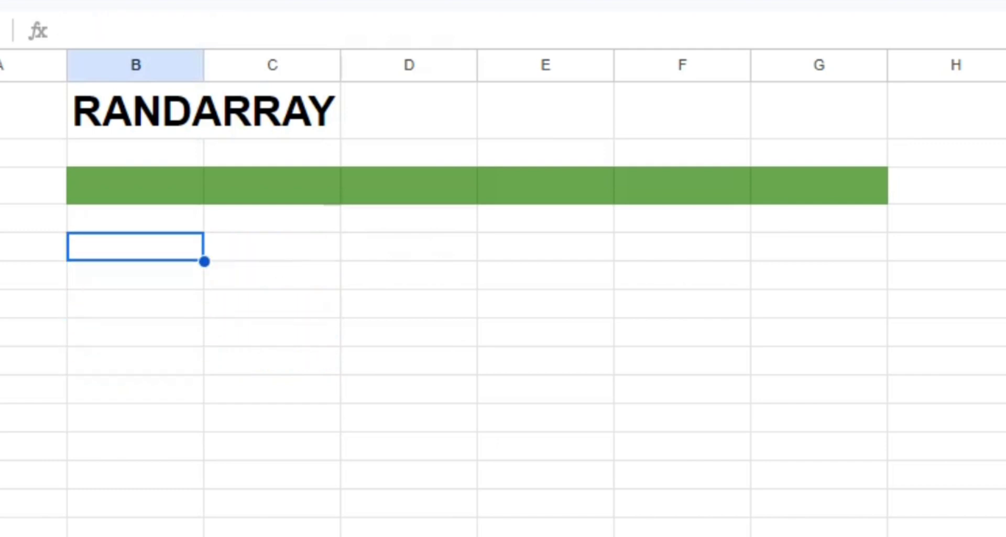
{"action": "type", "text": "rand"}
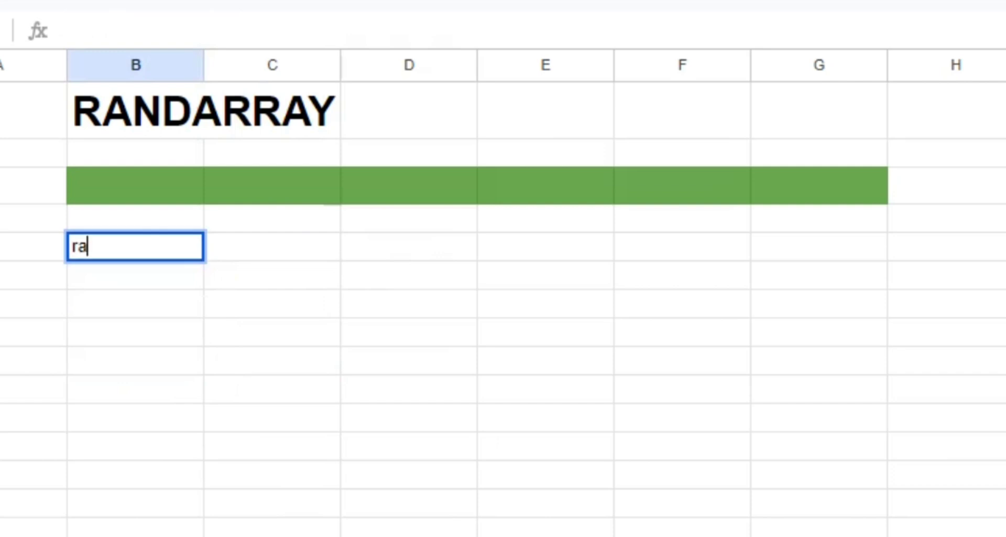
{"action": "key", "text": "BackSpace"}
{"action": "key", "text": "BackSpace"}
{"action": "key", "text": "BackSpace"}
{"action": "key", "text": "BackSpace"}
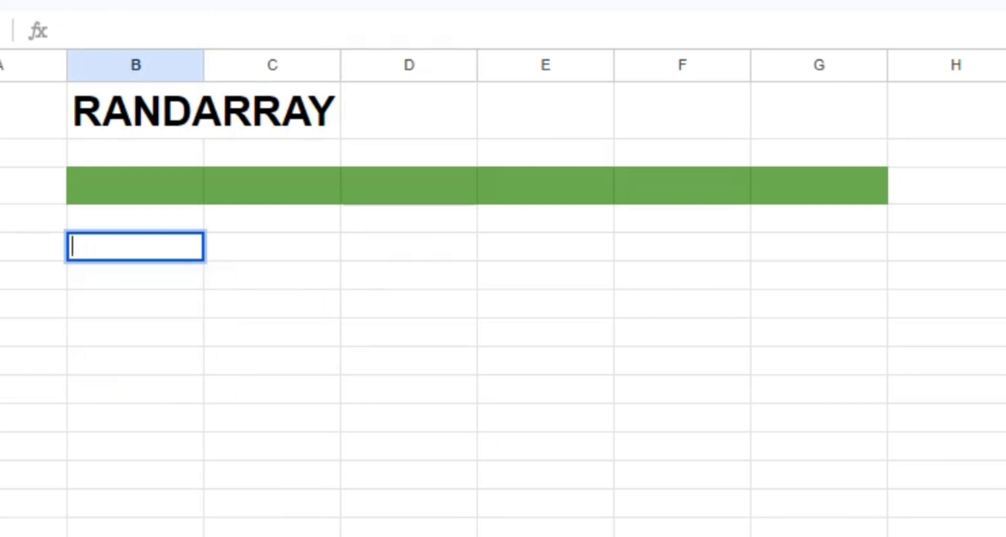
Enter a RANDARRAY formula in C6 of the RANDARRAY sheet with 5 rows and 2 columns
{"action": "type", "text": "=rand"}
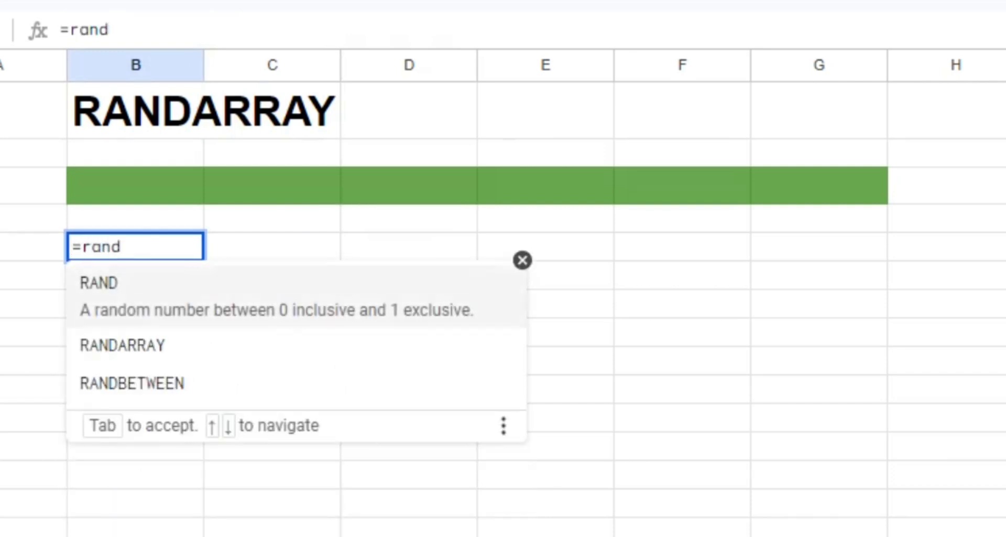
{"action": "type", "text": "arr"}
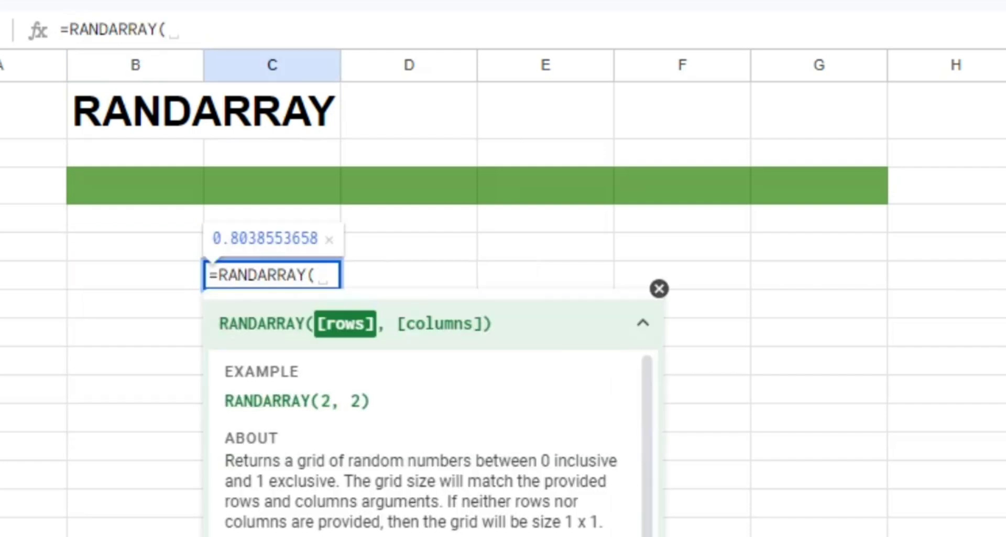
{"action": "type", "text": "5,"}
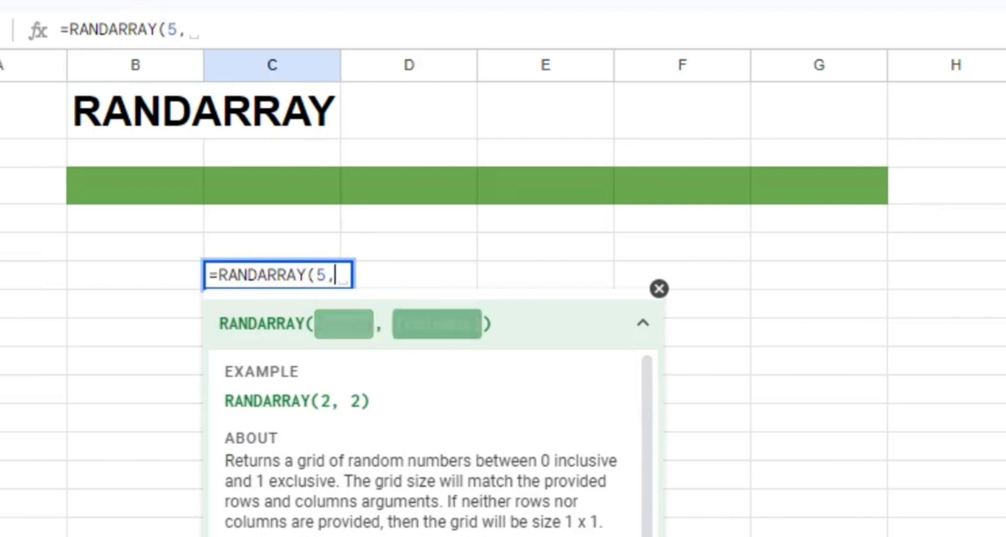
{"action": "type", "text": "2)"}
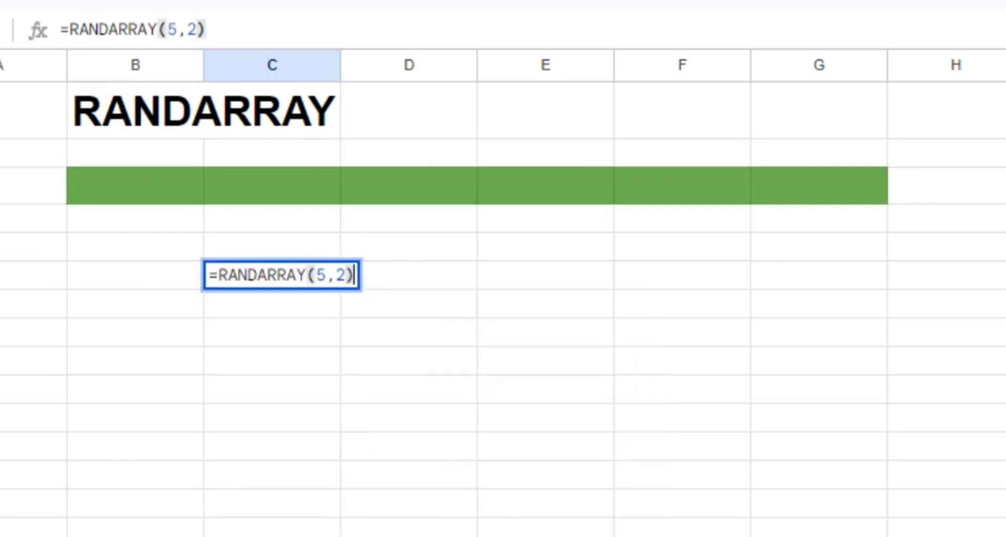
{"action": "key", "text": "Return"}
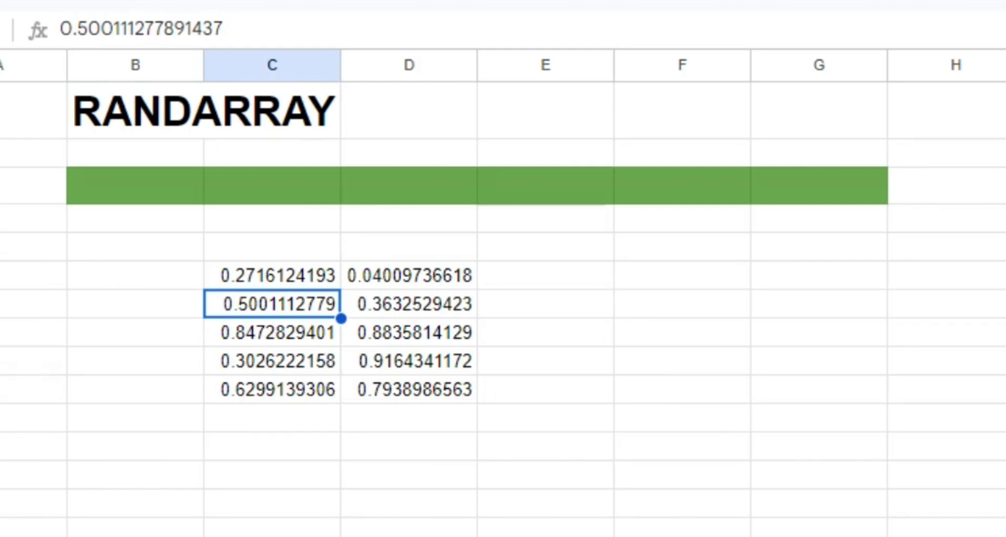
Change the columns argument of the RANDARRAY formula in C6 to 5
{"action": "key", "text": "Up"}
{"action": "key", "text": "Right"}
{"action": "key", "text": "Left"}
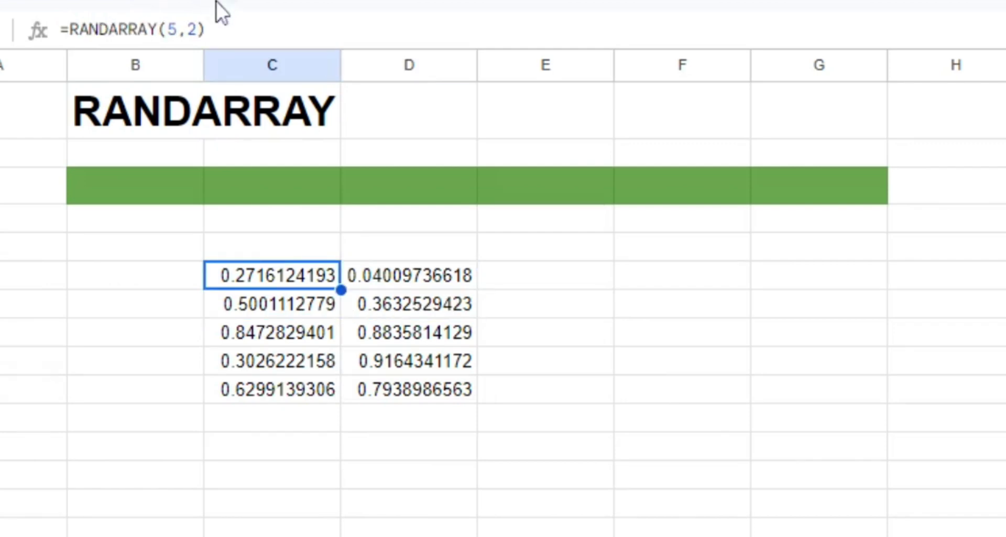
{"action": "left_click", "coordinate": [198, 29]}
{"action": "key", "text": "BackSpace"}
{"action": "type", "text": "5"}
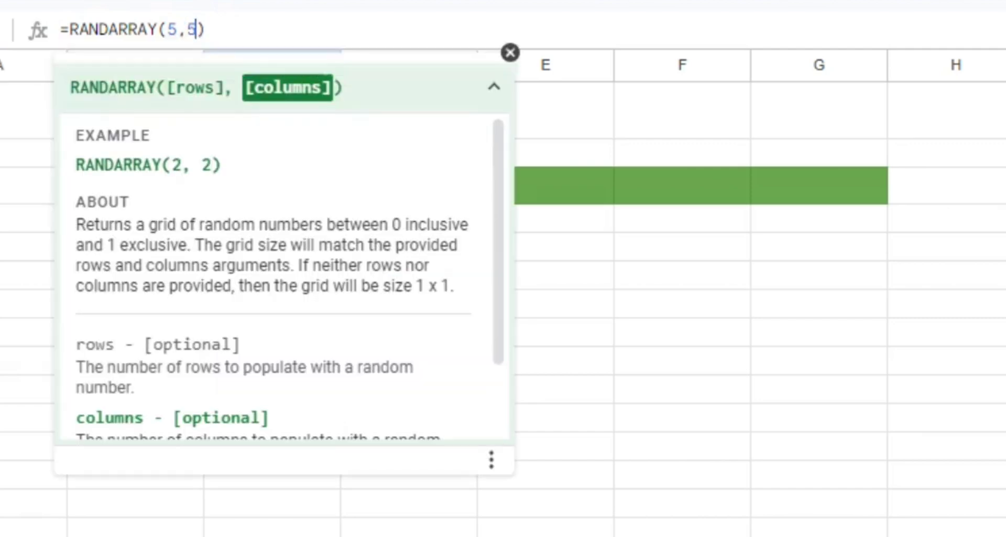
{"action": "key", "text": "Return"}
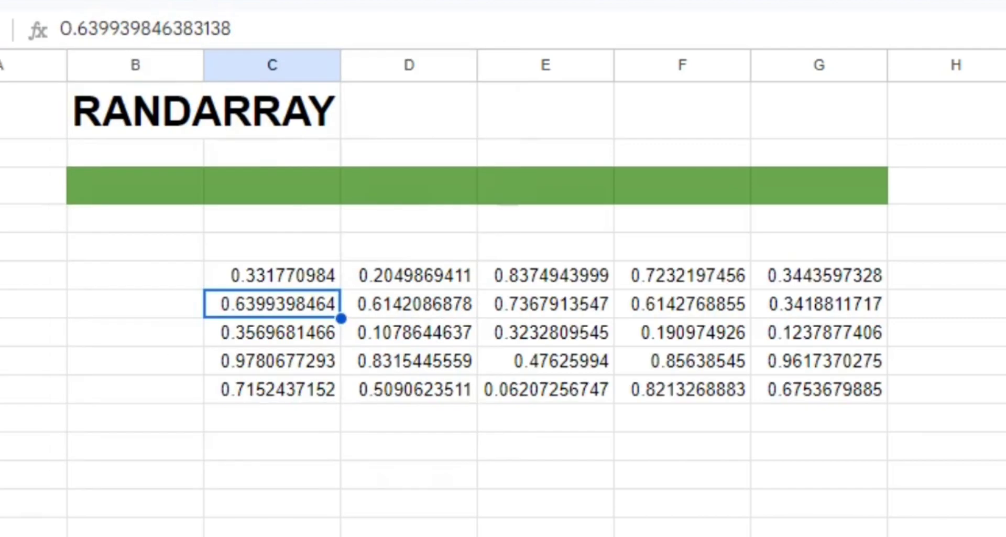
Copy the random number grid C6:G10 and paste it directly below, starting at C11
{"action": "left_click", "coordinate": [309, 277]}
{"action": "key", "text": "shift+Right"}
{"action": "key", "text": "shift+Right"}
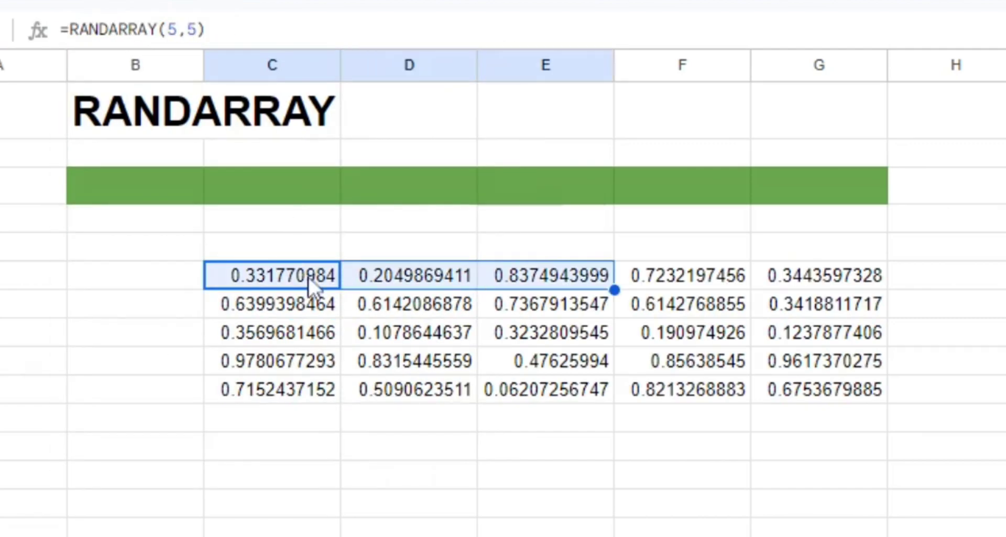
{"action": "key", "text": "shift+Right"}
{"action": "key", "text": "shift+Right"}
{"action": "key", "text": "shift+Down"}
{"action": "key", "text": "shift+Down"}
{"action": "key", "text": "shift+Down"}
{"action": "key", "text": "shift+Down"}
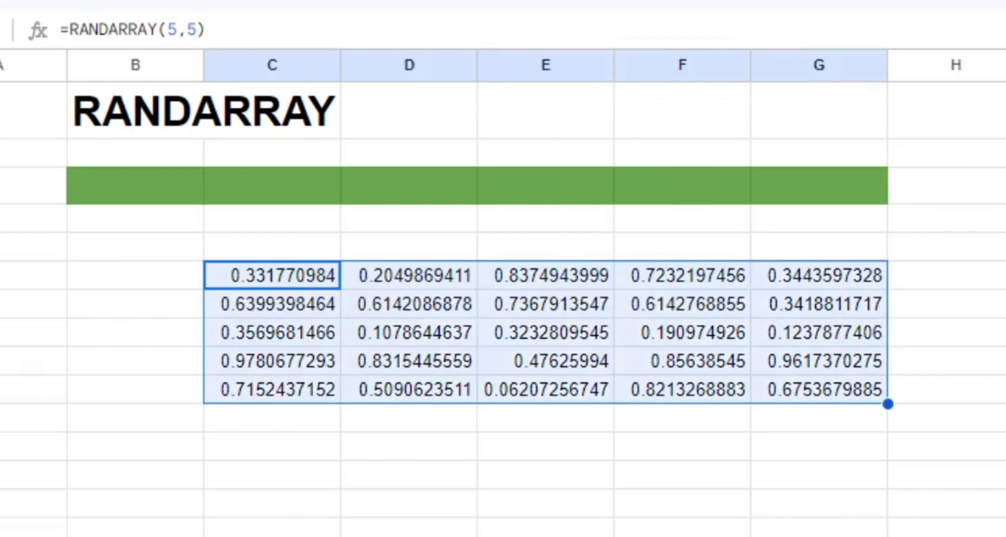
{"action": "key", "text": "ctrl+c"}
{"action": "key", "text": "Down"}
{"action": "key", "text": "Down"}
{"action": "key", "text": "Down"}
{"action": "key", "text": "Down"}
{"action": "key", "text": "Down"}
{"action": "key", "text": "ctrl+v"}
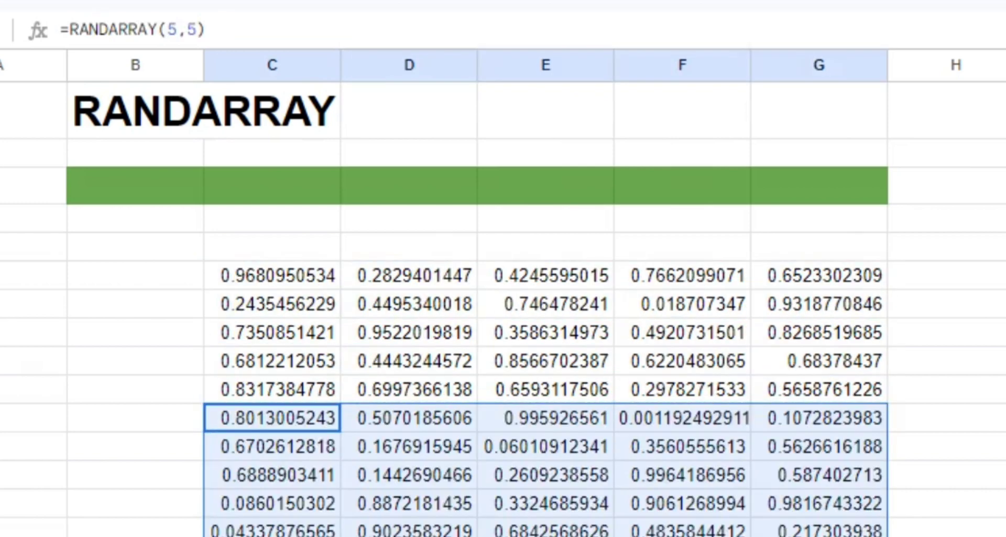
{"action": "key", "text": "Down"}
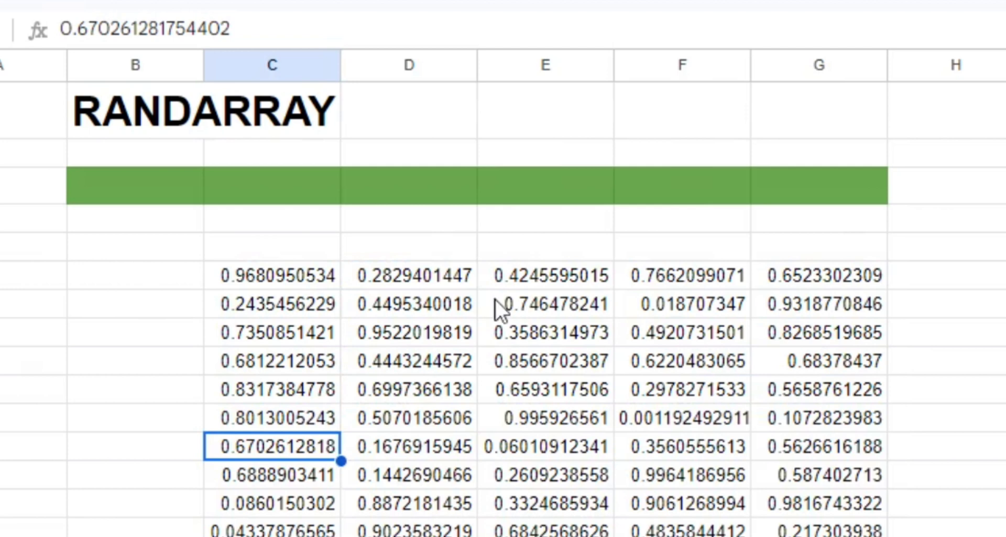
Enter a RANDBETWEEN formula in E5 of the RANDBETWEEN sheet, using B5 as the low value and C5 as the high value
{"action": "left_click", "coordinate": [523, 535]}
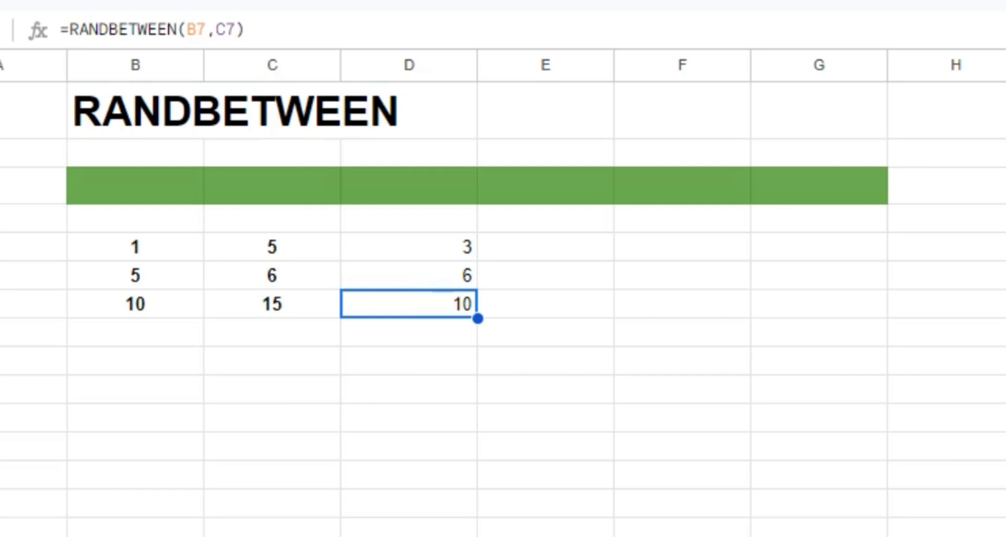
{"action": "left_click", "coordinate": [409, 276]}
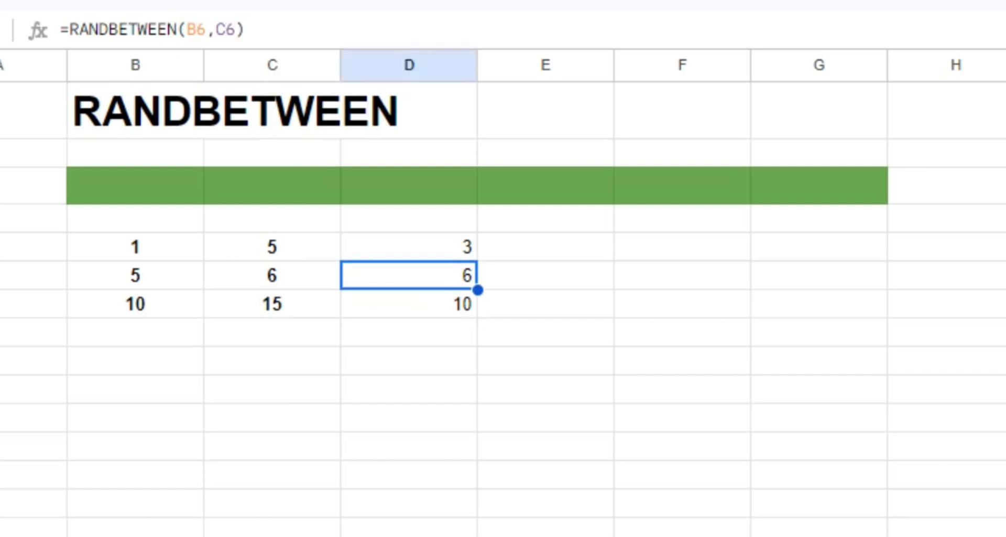
{"action": "key", "text": "Up"}
{"action": "key", "text": "Right"}
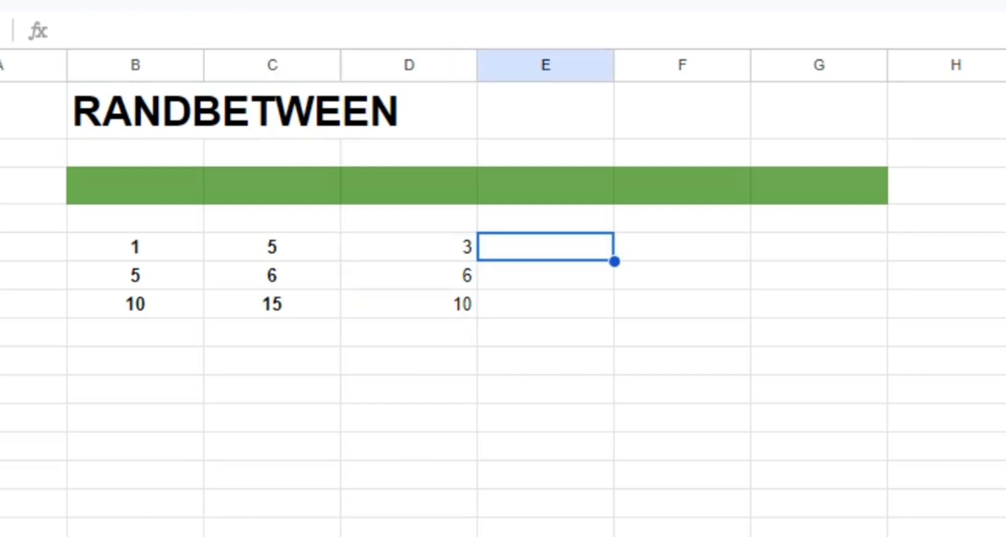
{"action": "type", "text": "=RAN"}
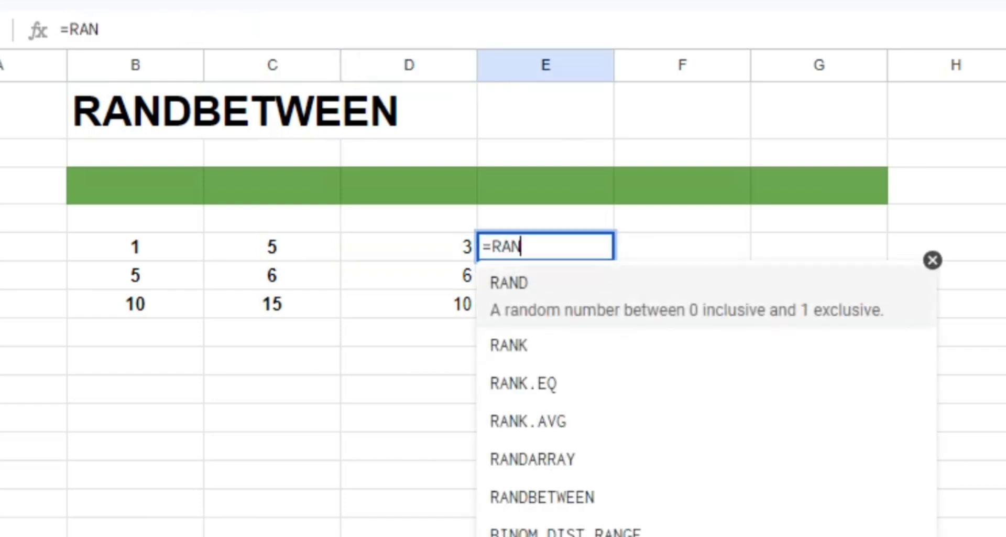
{"action": "type", "text": "DBE"}
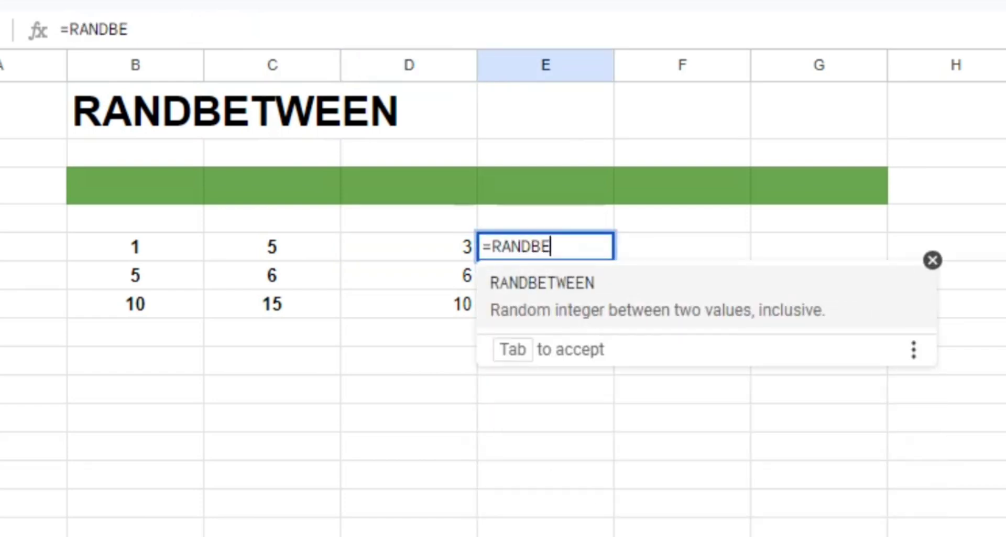
{"action": "key", "text": "Tab"}
{"action": "left_click", "coordinate": [146, 251]}
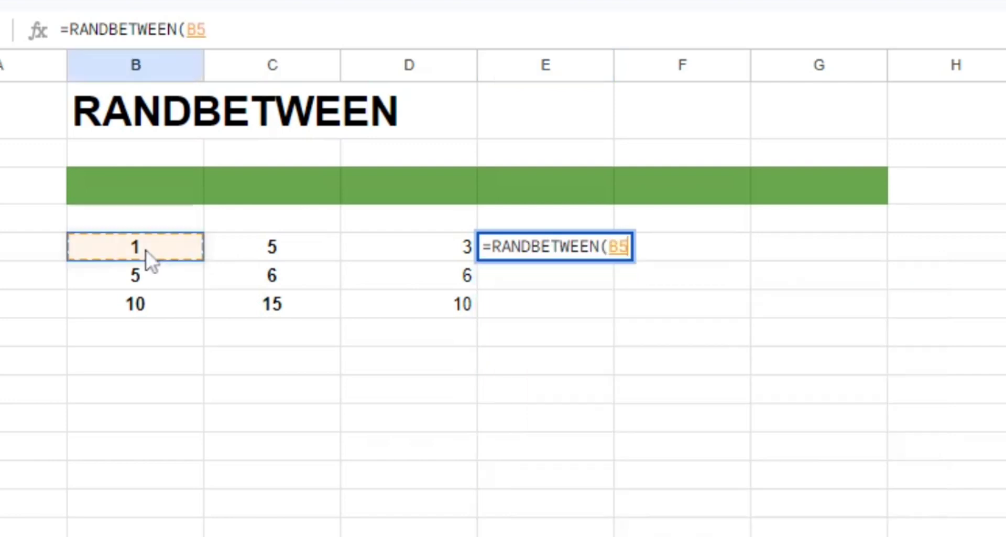
{"action": "type", "text": ","}
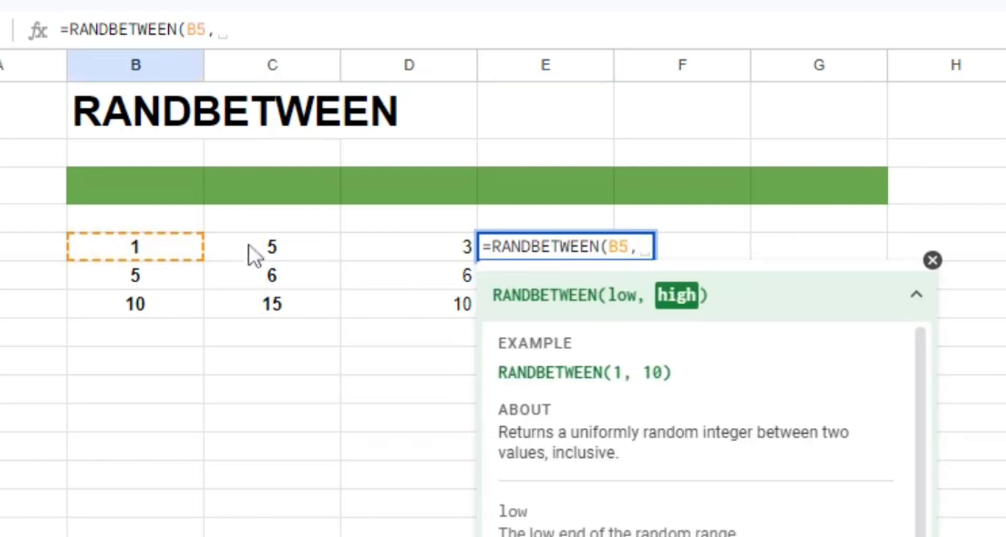
{"action": "left_click", "coordinate": [270, 251]}
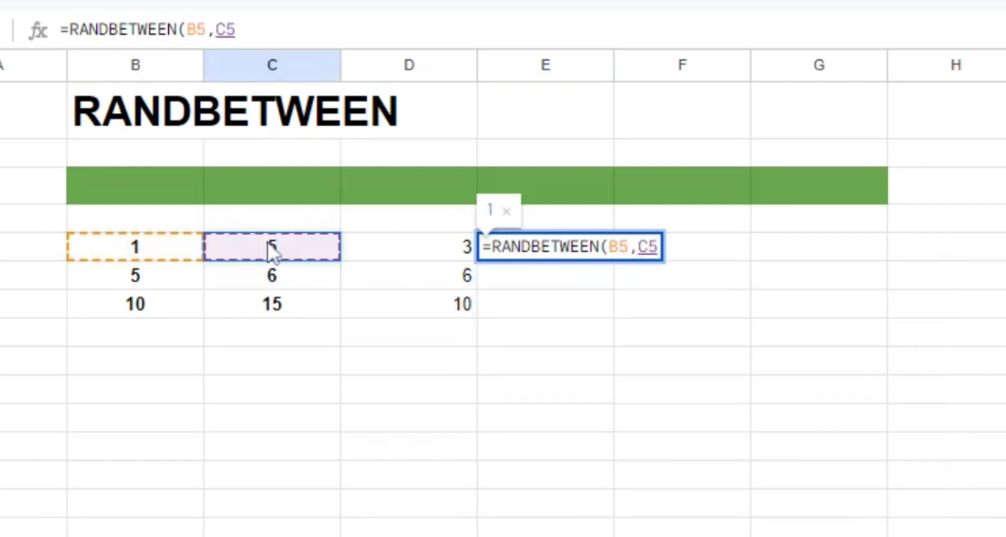
{"action": "type", "text": ")"}
{"action": "key", "text": "Return"}
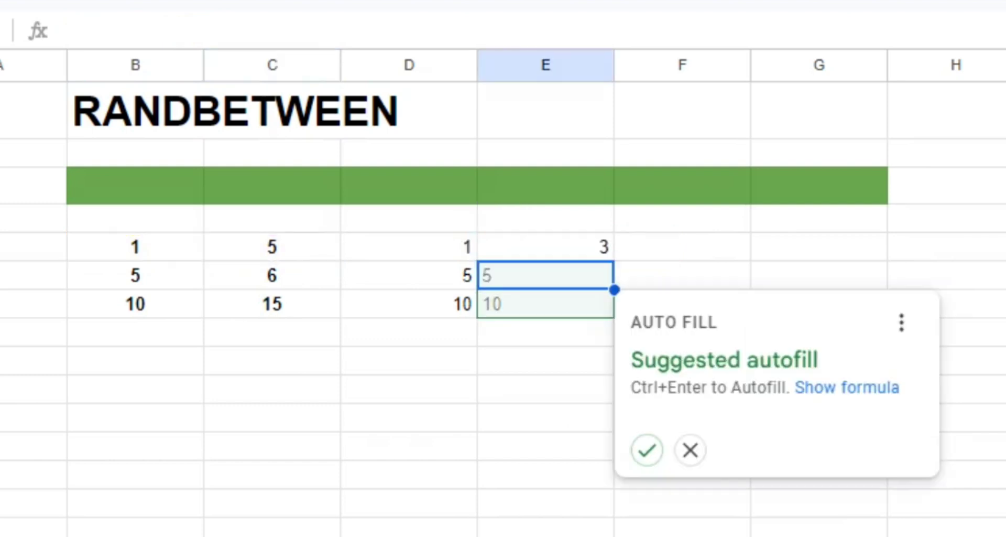
Accept the suggested autofill of the RANDBETWEEN formula for E6 and E7, and select the results E5:E7
{"action": "left_click", "coordinate": [647, 452]}
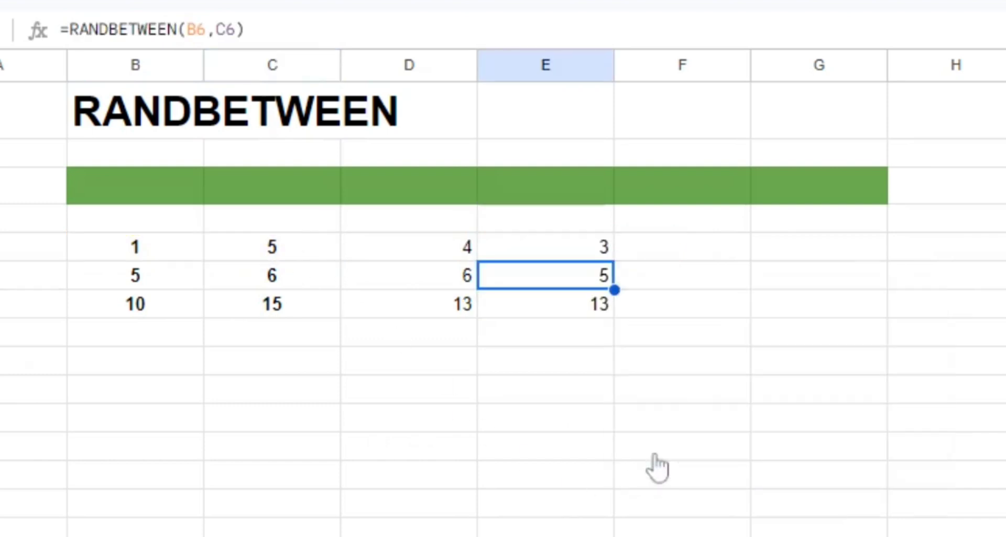
{"action": "left_click", "coordinate": [560, 339]}
{"action": "left_click", "coordinate": [462, 249]}
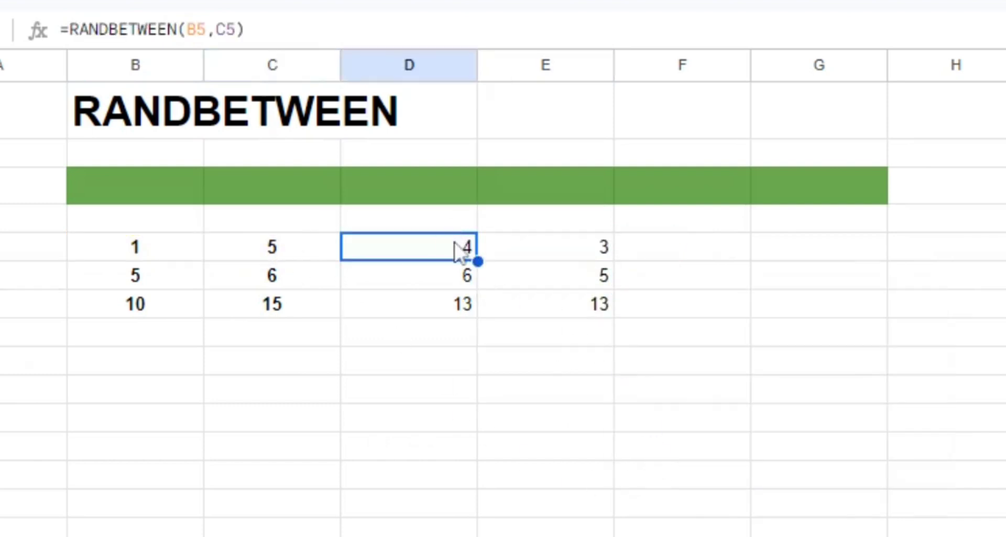
{"action": "key", "text": "Right"}
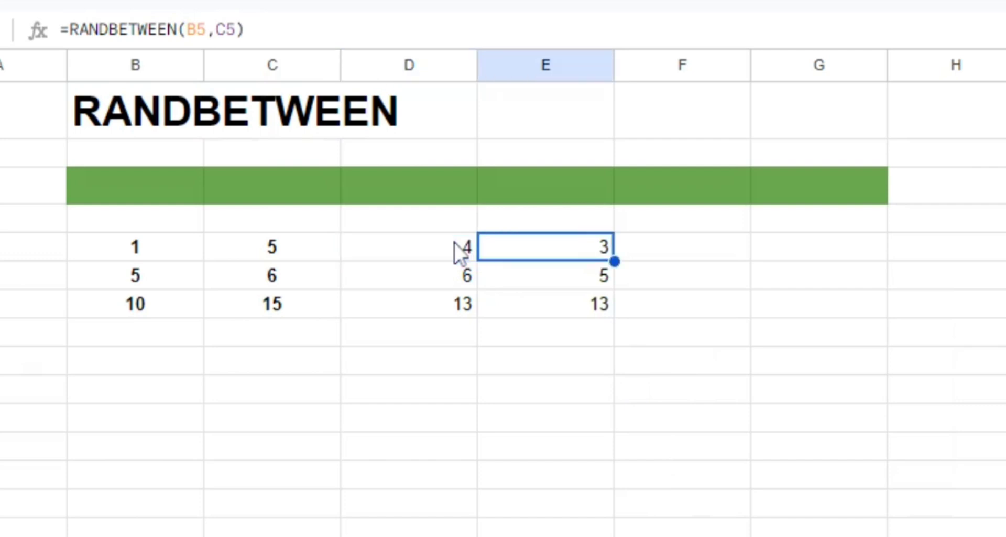
{"action": "key", "text": "shift+Down"}
{"action": "key", "text": "shift+Down"}
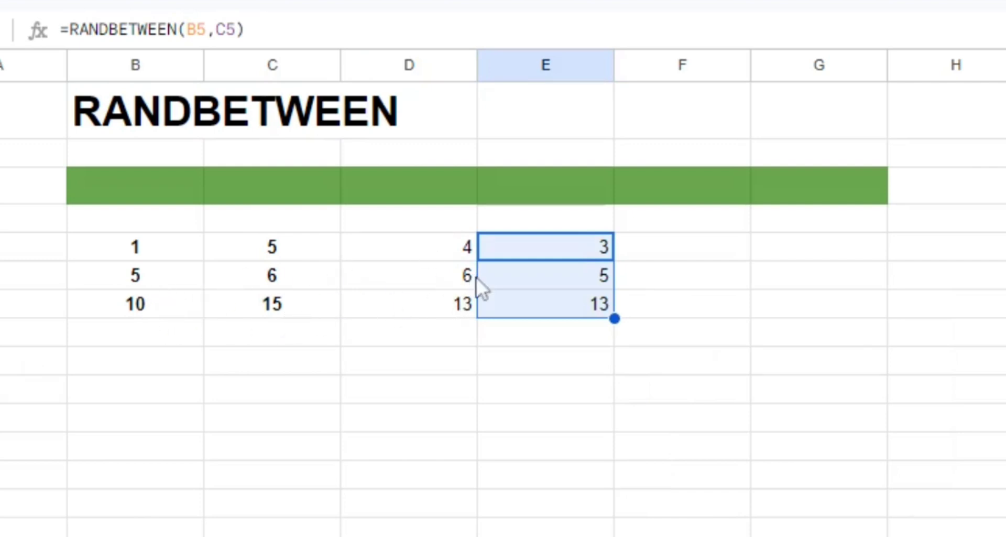
Set both the low value in B7 and the high value in C7 to 1
{"action": "left_click", "coordinate": [157, 302]}
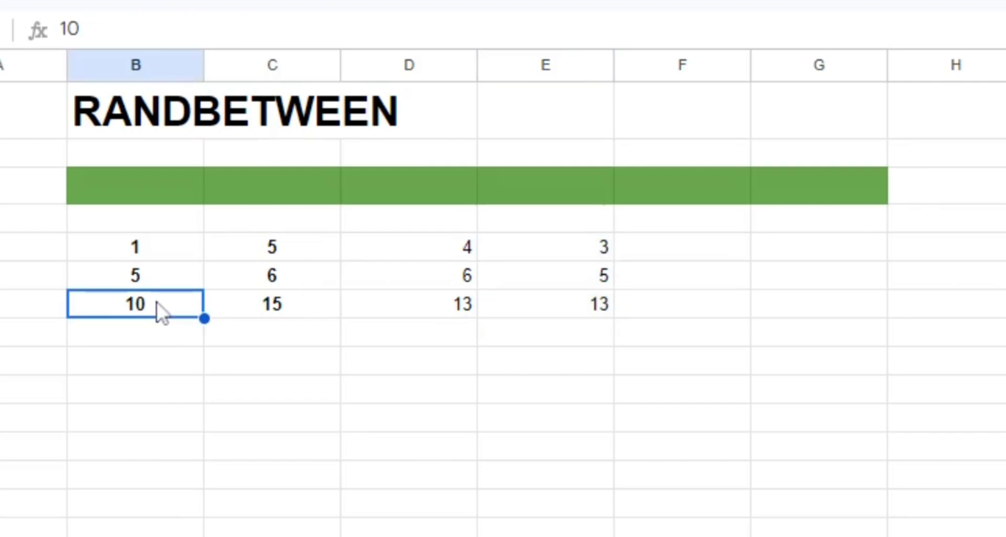
{"action": "key", "text": "Right"}
{"action": "key", "text": "Left"}
{"action": "type", "text": "1"}
{"action": "key", "text": "Right"}
{"action": "type", "text": "1"}
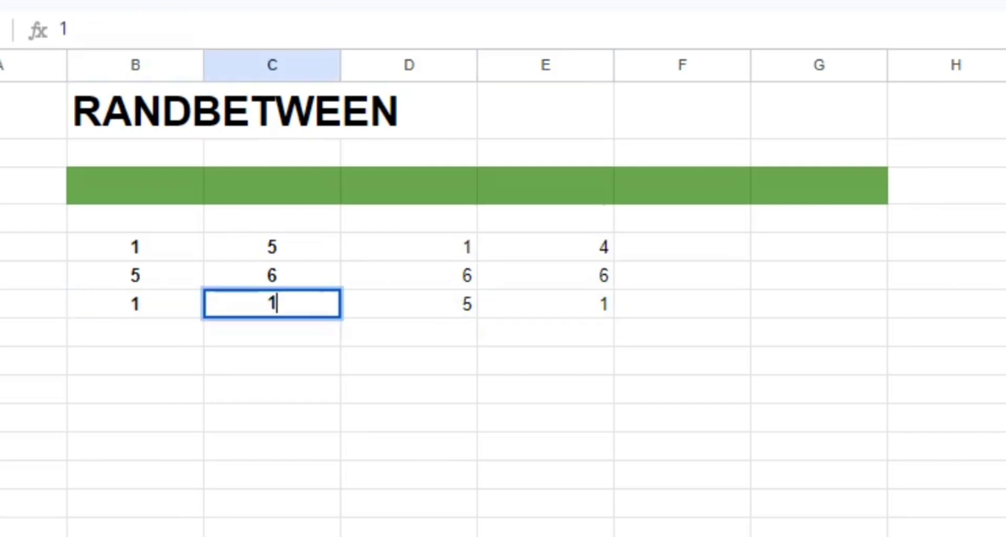
{"action": "key", "text": "Right"}
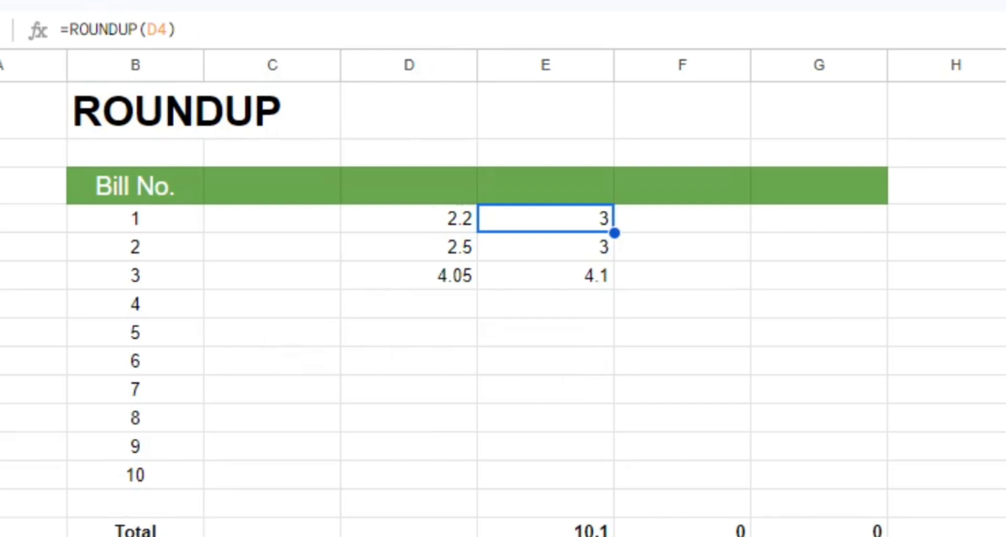
Enter a ROUNDUP formula in F4 of the ROUNDUP sheet that rounds up the value in D4
{"action": "left_click", "coordinate": [683, 218]}
{"action": "type", "text": "="}
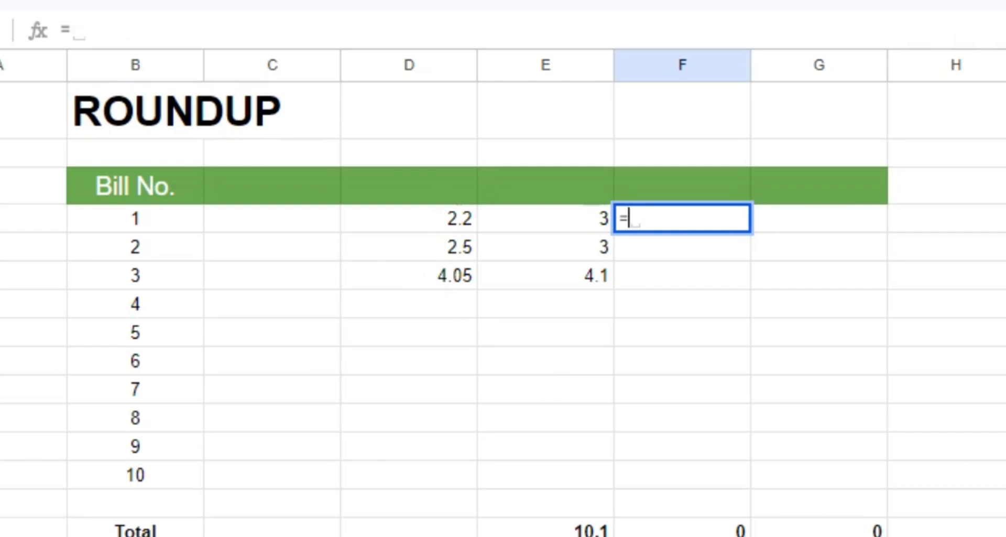
{"action": "type", "text": "ROUNDUP"}
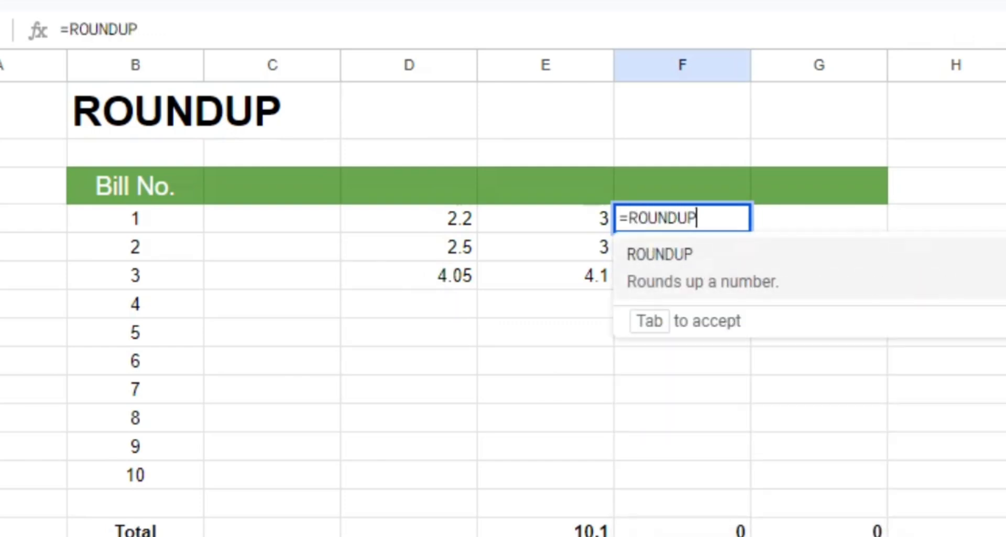
{"action": "type", "text": "("}
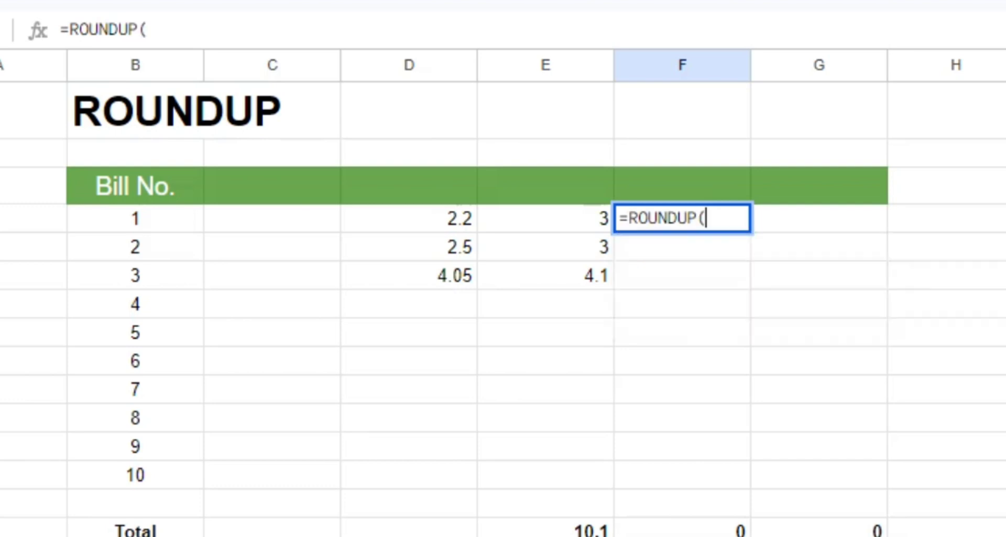
{"action": "left_click", "coordinate": [465, 221]}
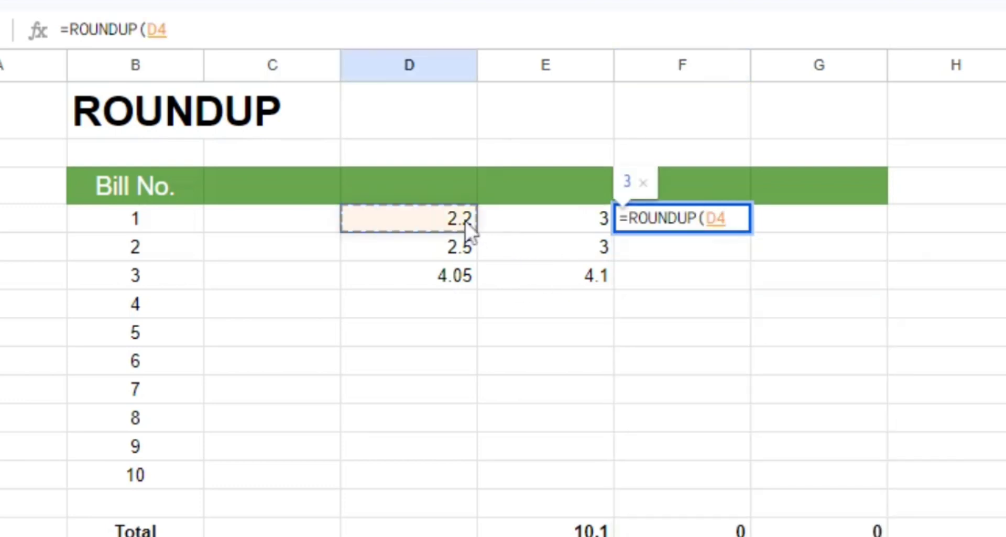
{"action": "type", "text": ")"}
{"action": "key", "text": "Return"}
Set the number in D4 for bill 1 to 3.33
{"action": "key", "text": "Up"}
{"action": "key", "text": "Left"}
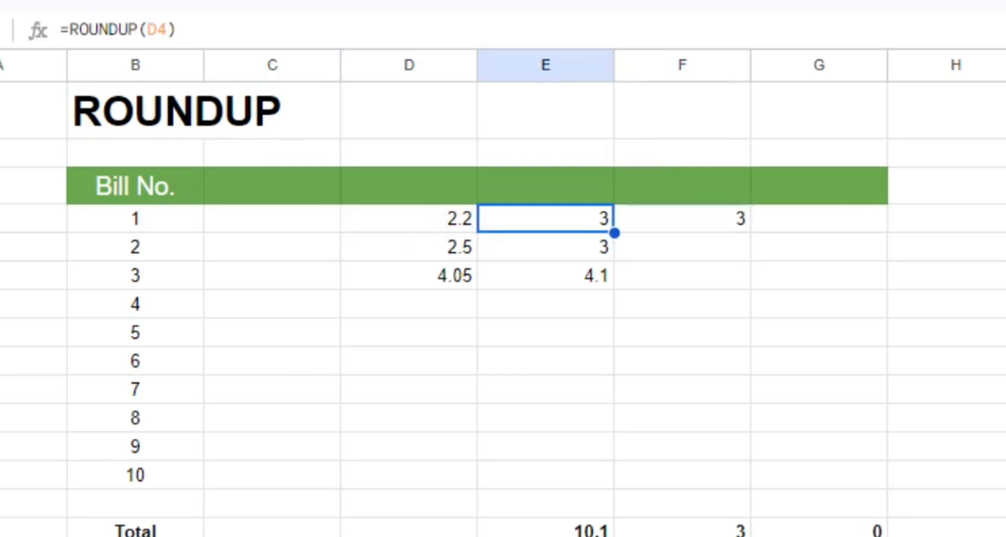
{"action": "key", "text": "Left"}
{"action": "type", "text": "3.33"}
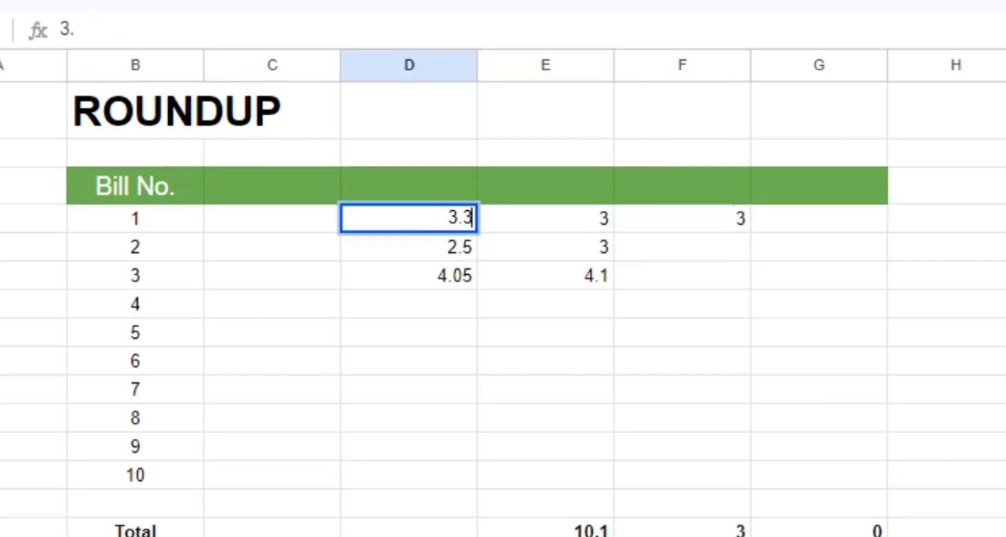
{"action": "key", "text": "Return"}
{"action": "key", "text": "Up"}
{"action": "key", "text": "Right"}
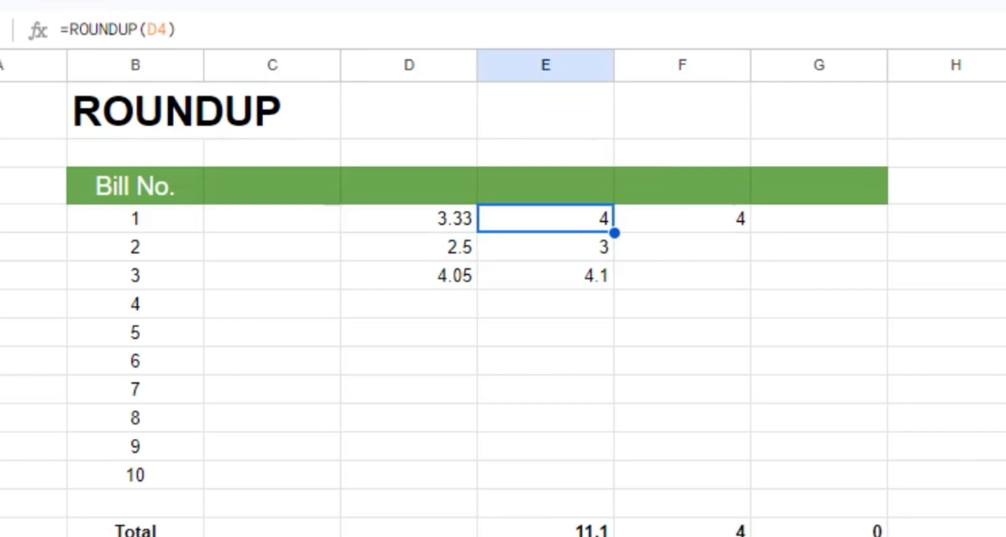
Set the number in D5 for bill 2 to 2.9
{"action": "key", "text": "Down"}
{"action": "key", "text": "Left"}
{"action": "type", "text": "2.9"}
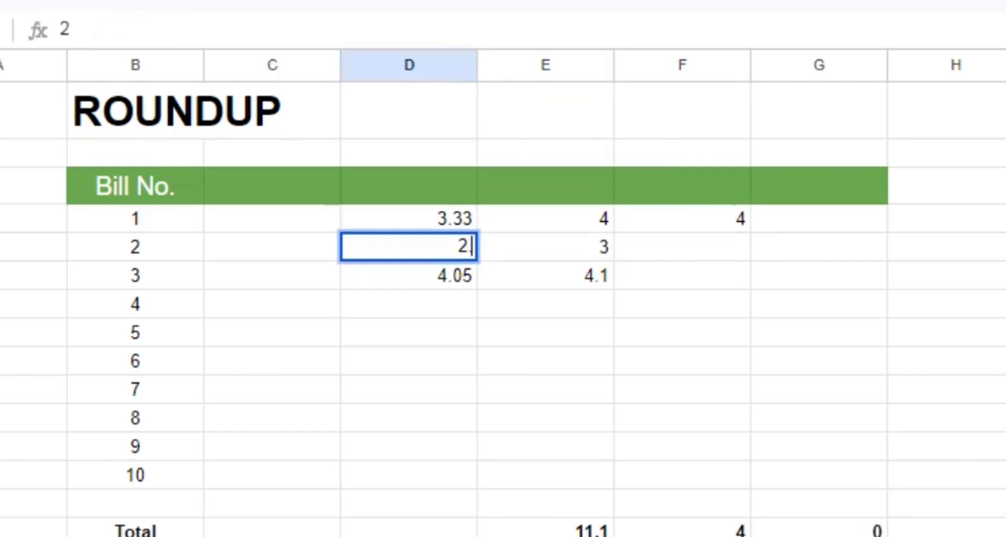
{"action": "key", "text": "Return"}
Fill the ROUNDUP formula from F4 down into F5 and F6, and select the source number in D6
{"action": "key", "text": "Up"}
{"action": "key", "text": "Right"}
{"action": "key", "text": "Right"}
{"action": "key", "text": "Right"}
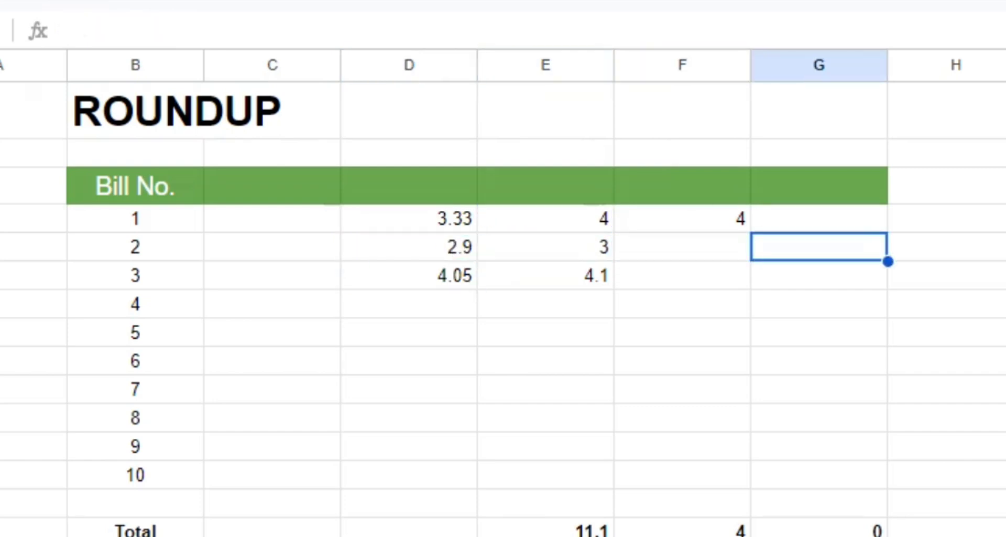
{"action": "key", "text": "Left"}
{"action": "key", "text": "ctrl+d"}
{"action": "key", "text": "Down"}
{"action": "key", "text": "ctrl+d"}
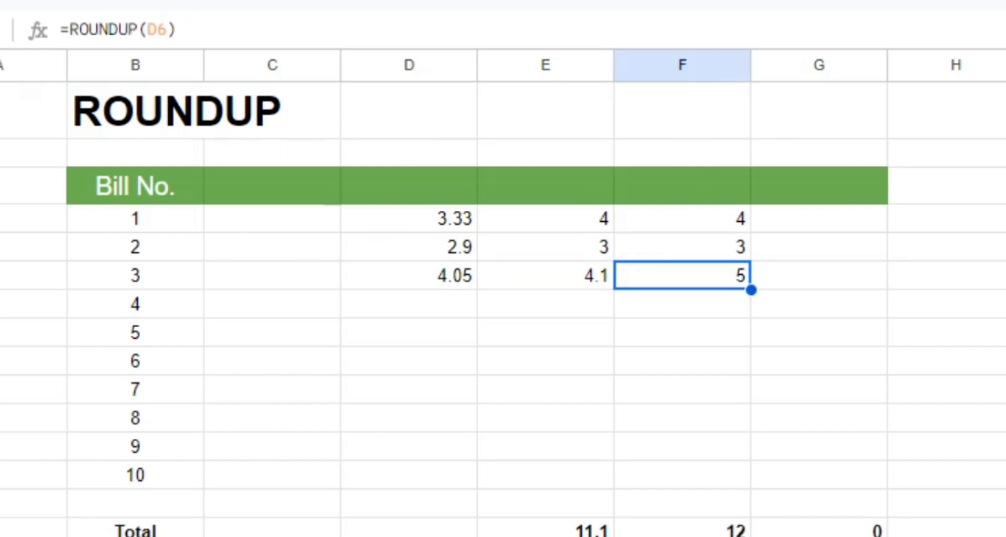
{"action": "key", "text": "Left"}
{"action": "key", "text": "Left"}
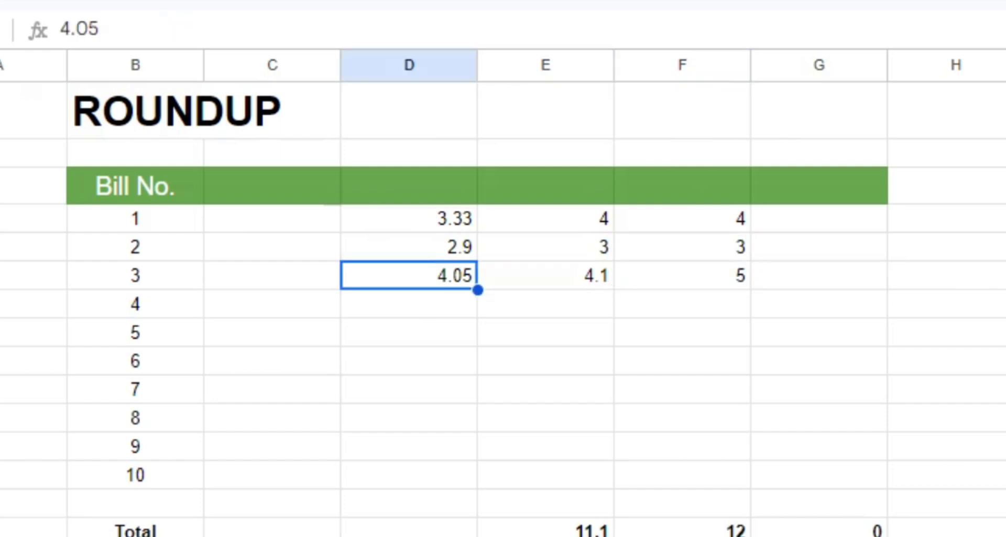